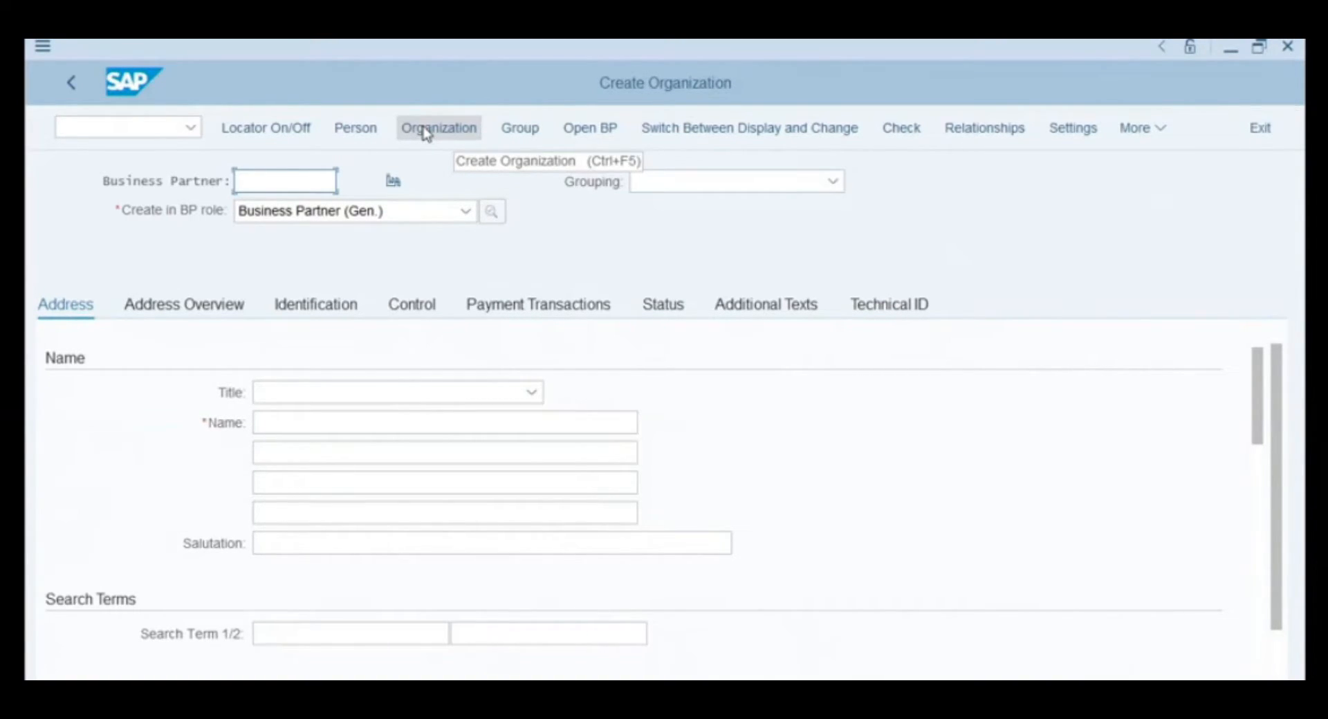
# - Switch the new organization to the Supplier (Fin.Accounting) role and create it in that role
pyautogui.click(443, 214)
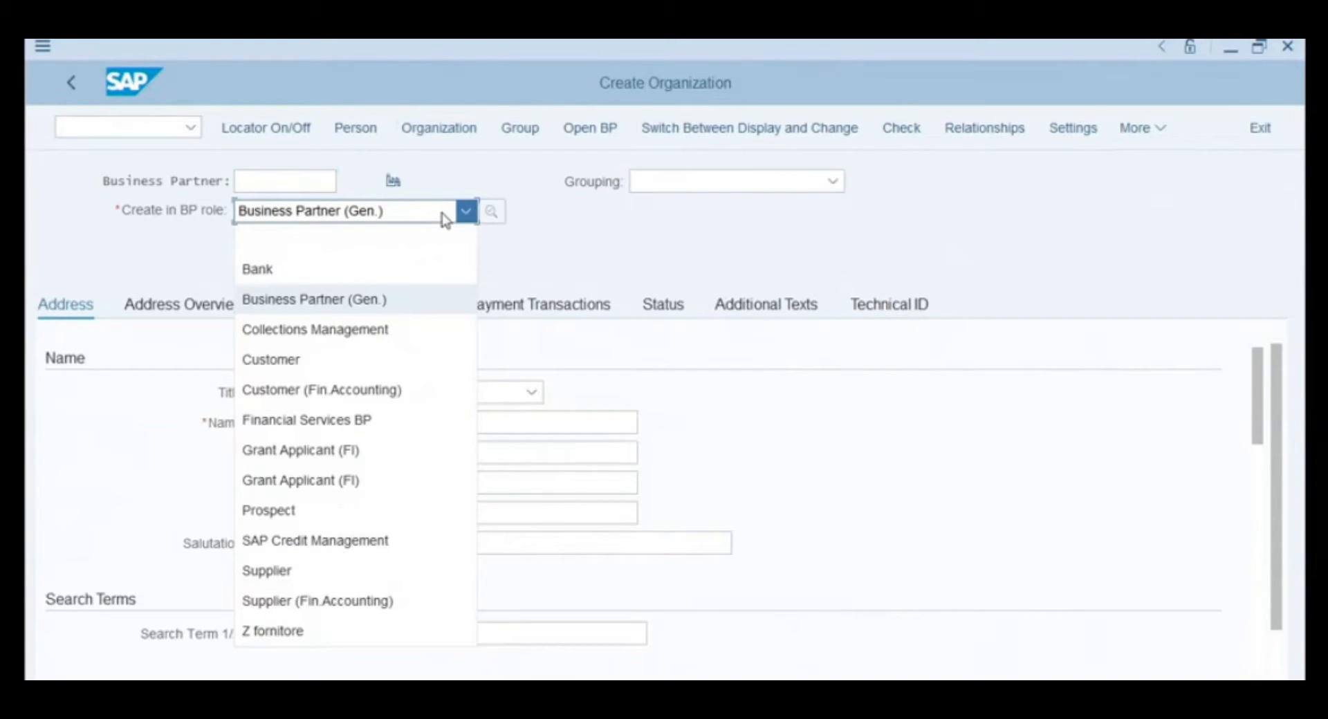
pyautogui.click(345, 601)
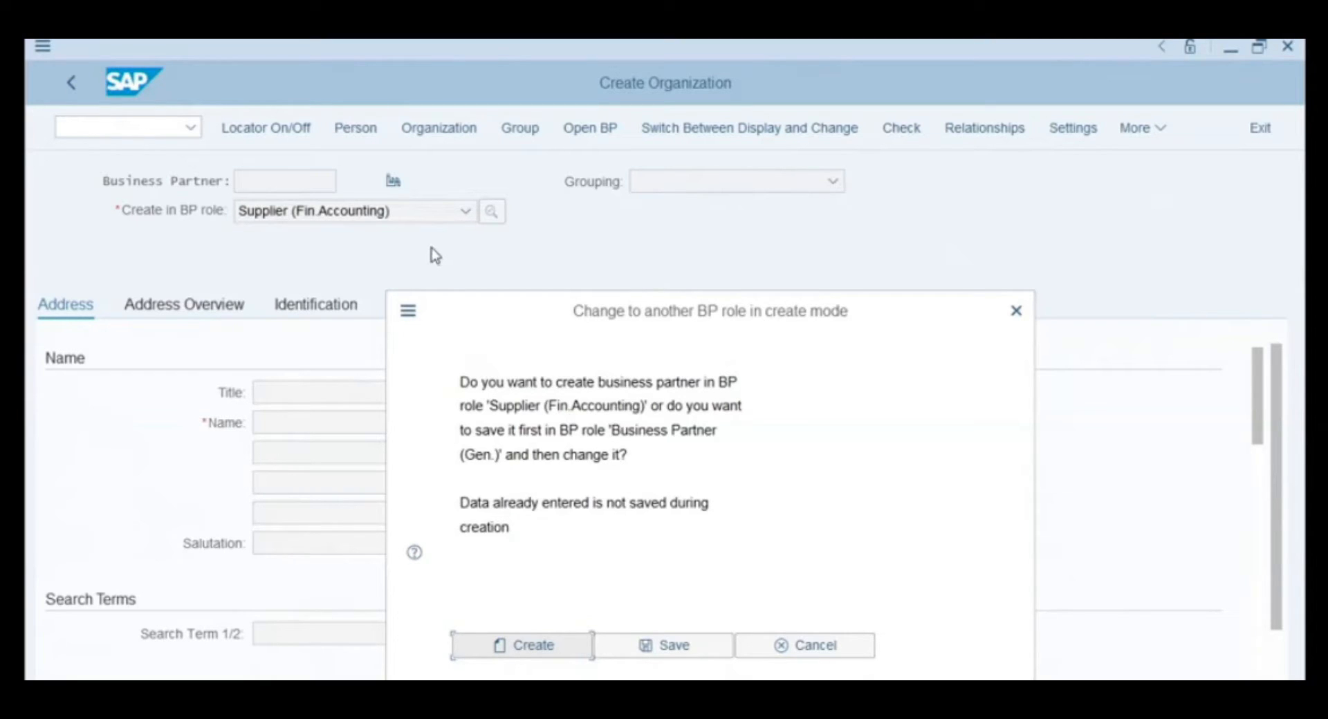
pyautogui.click(498, 650)
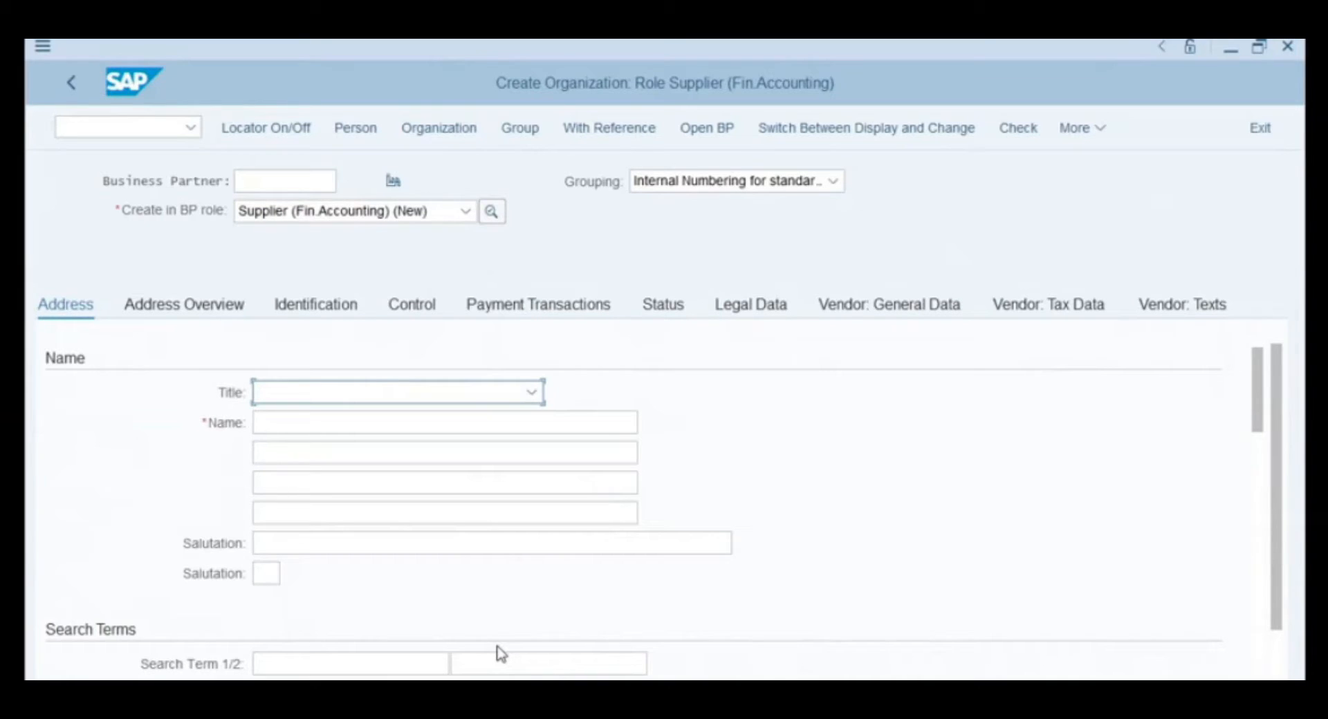
# - Enter West Penn Hardware as the organization's name
pyautogui.click(301, 419)
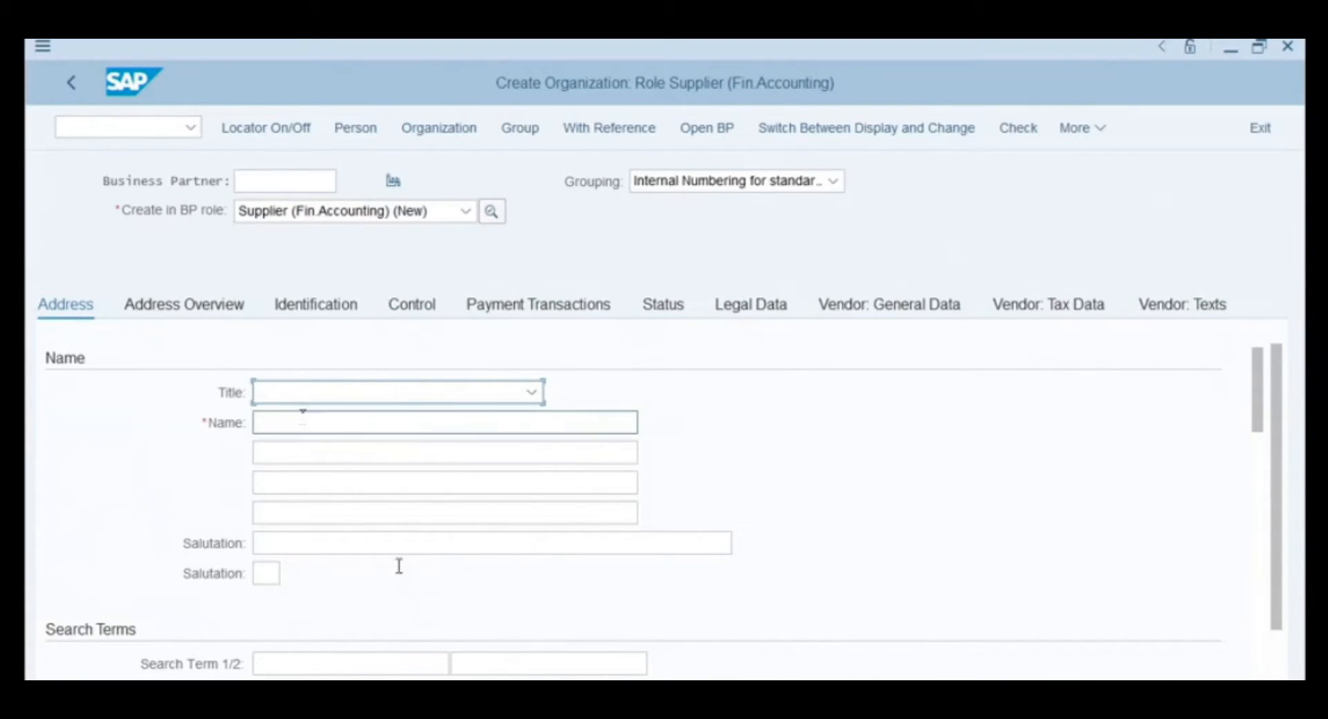
pyautogui.write('West')
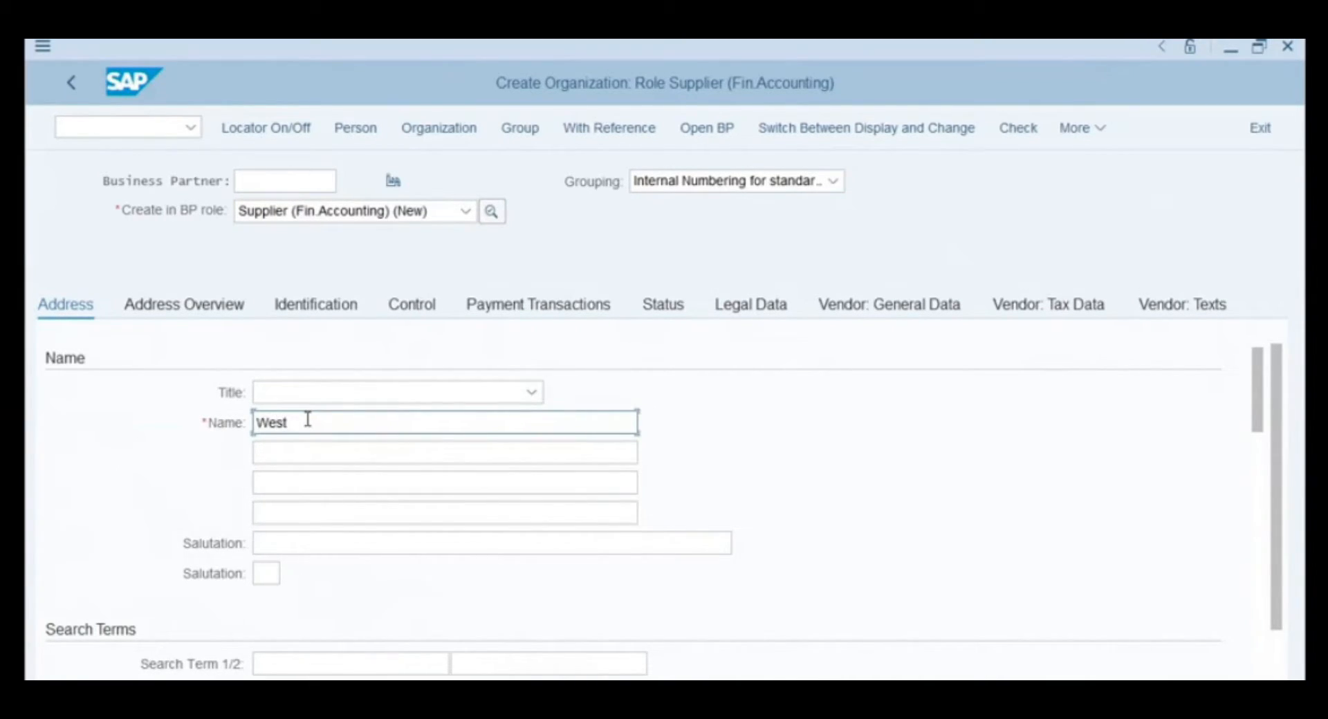
pyautogui.write(' Pean Hardware')
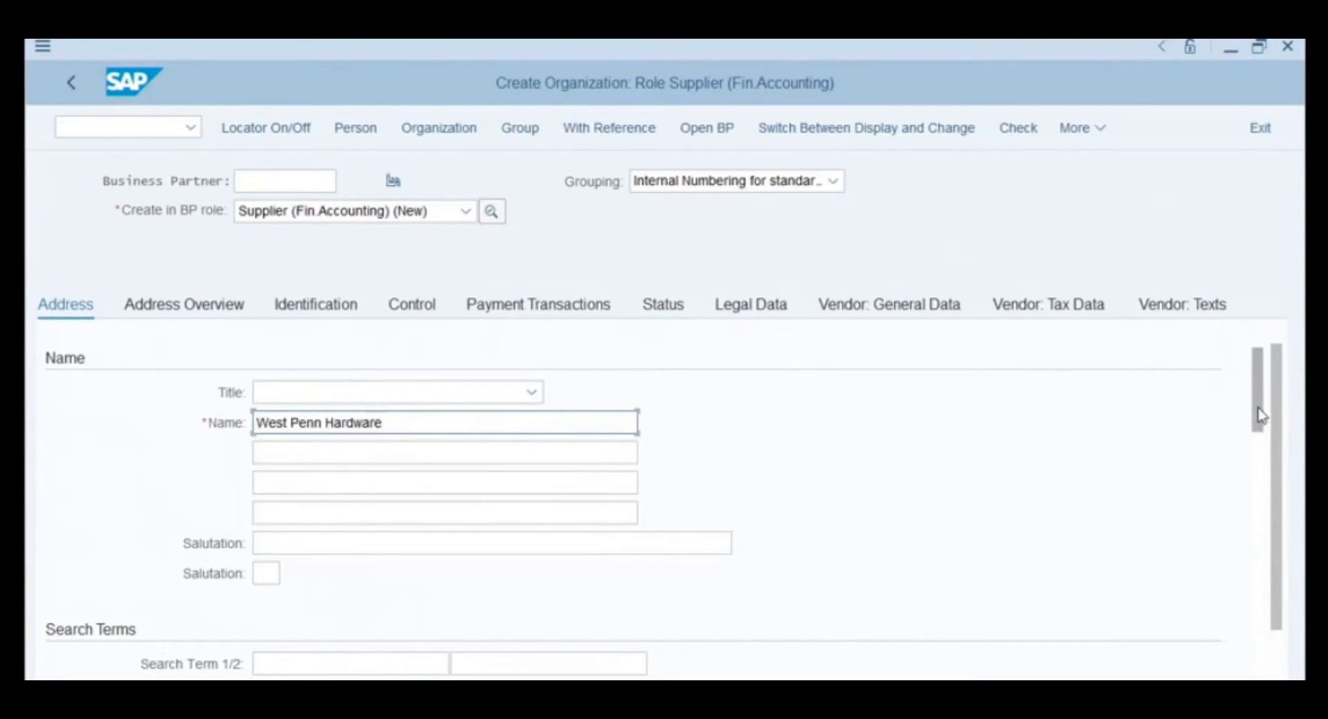
pyautogui.scroll(-2, 1184, 437)
pyautogui.scroll(1, 1166, 435)
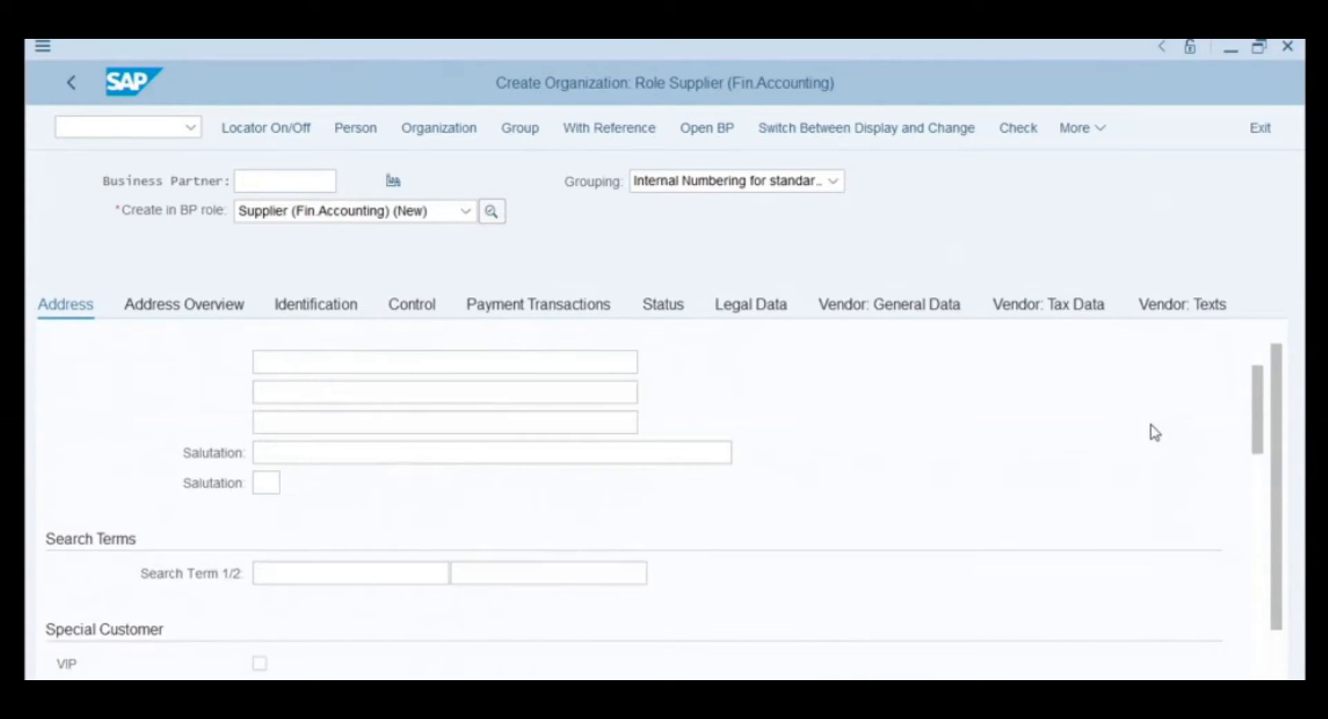
pyautogui.scroll(-2, 1151, 433)
pyautogui.scroll(-3, 1152, 430)
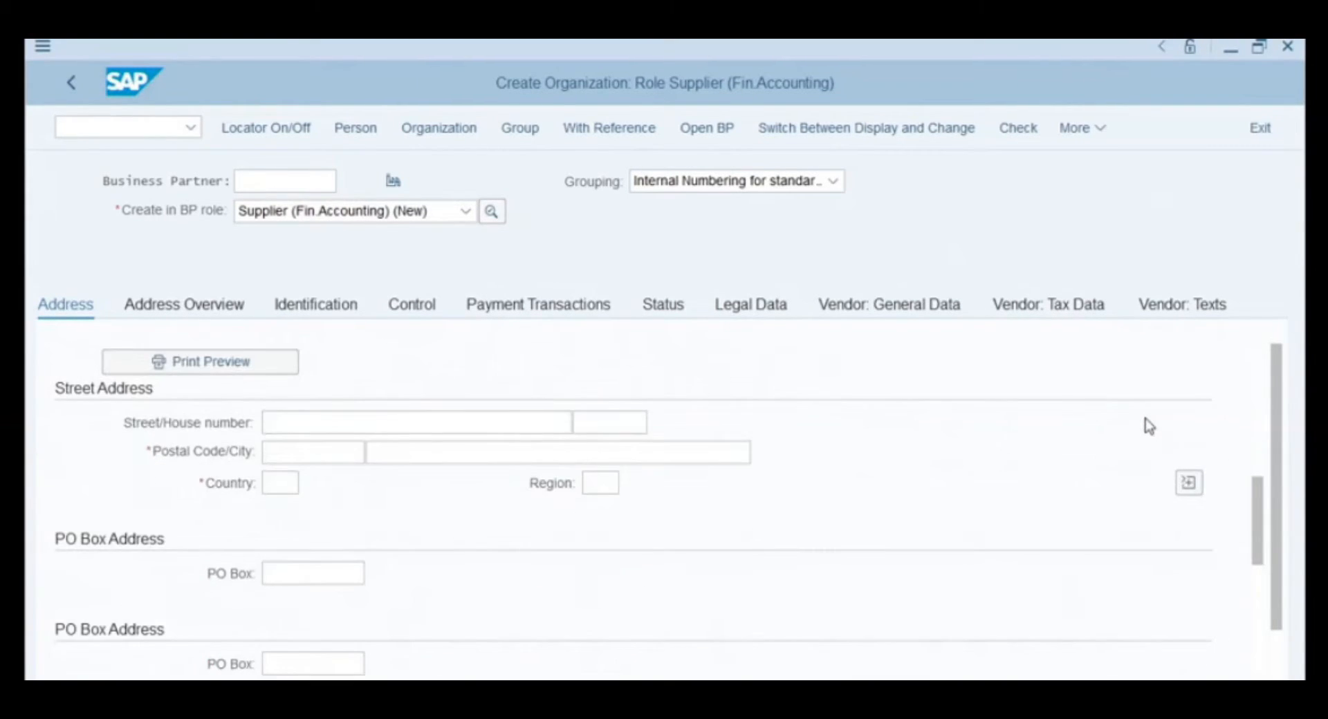
# - Fill in the street address with postal code 15203, city Pittsburgh and country US
pyautogui.click(334, 453)
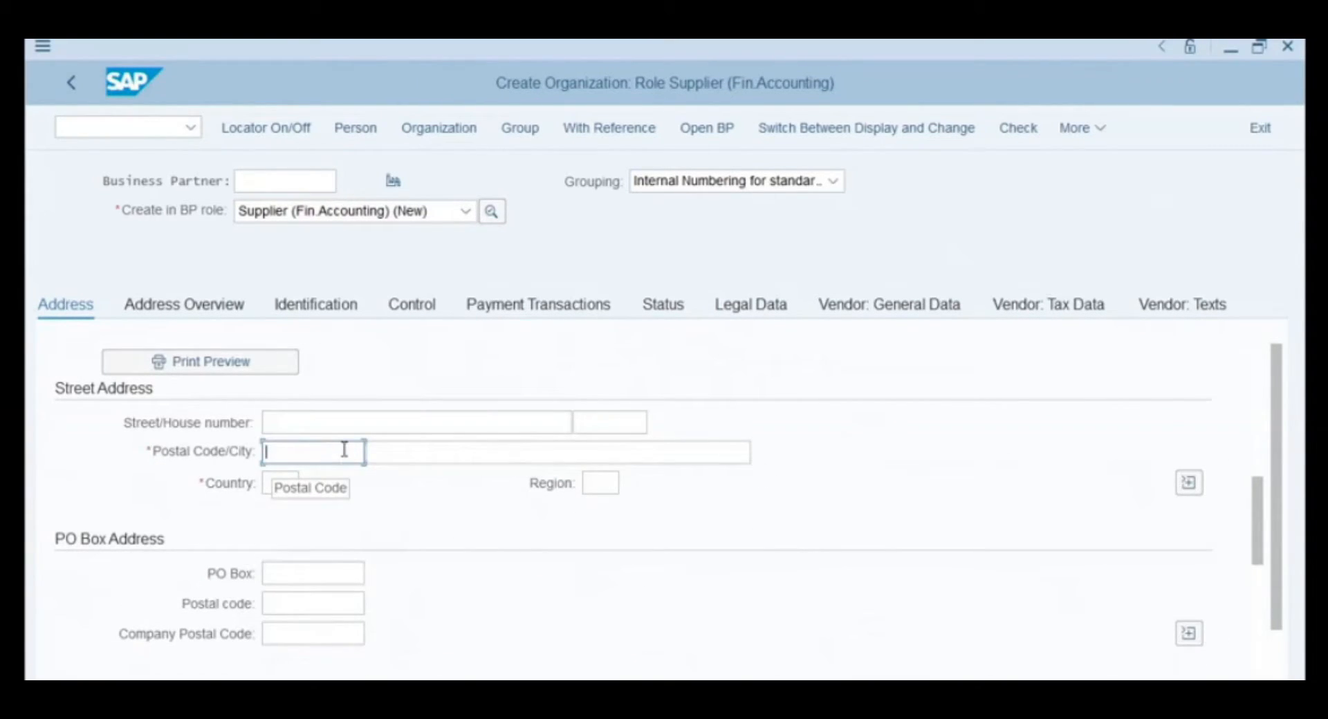
pyautogui.write('15203')
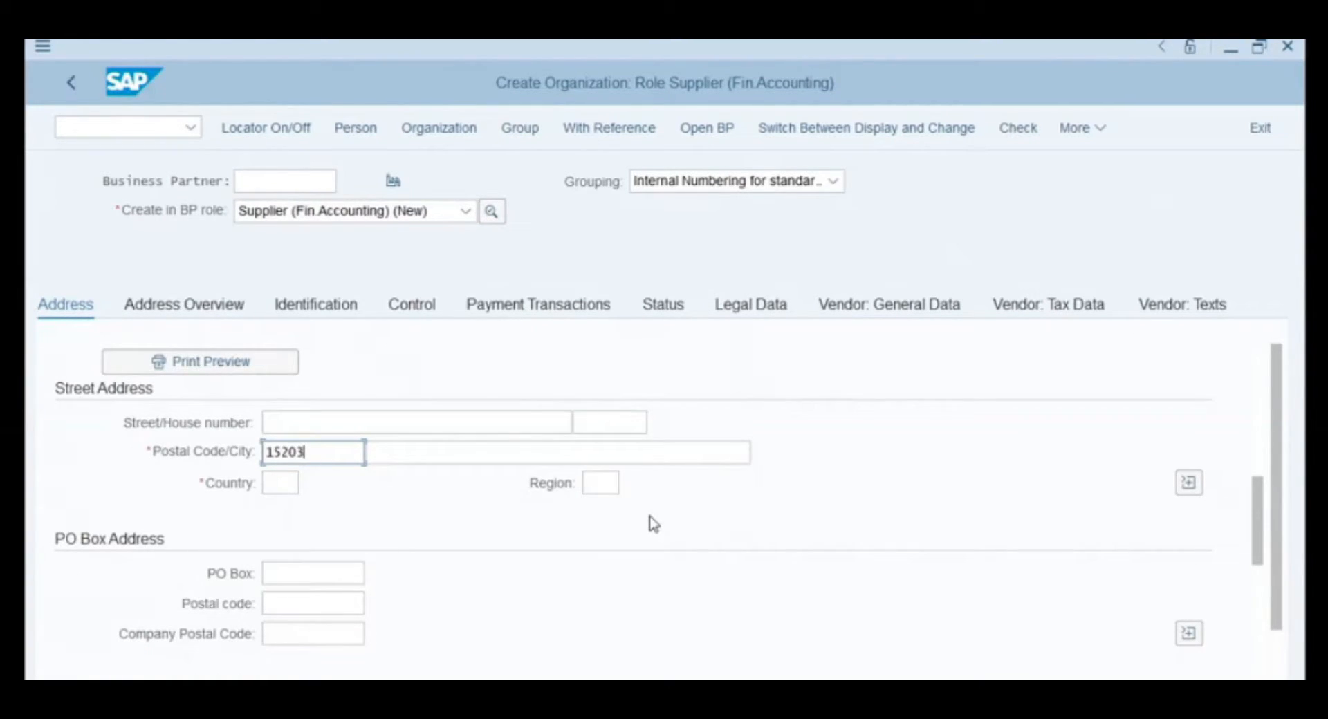
pyautogui.click(501, 455)
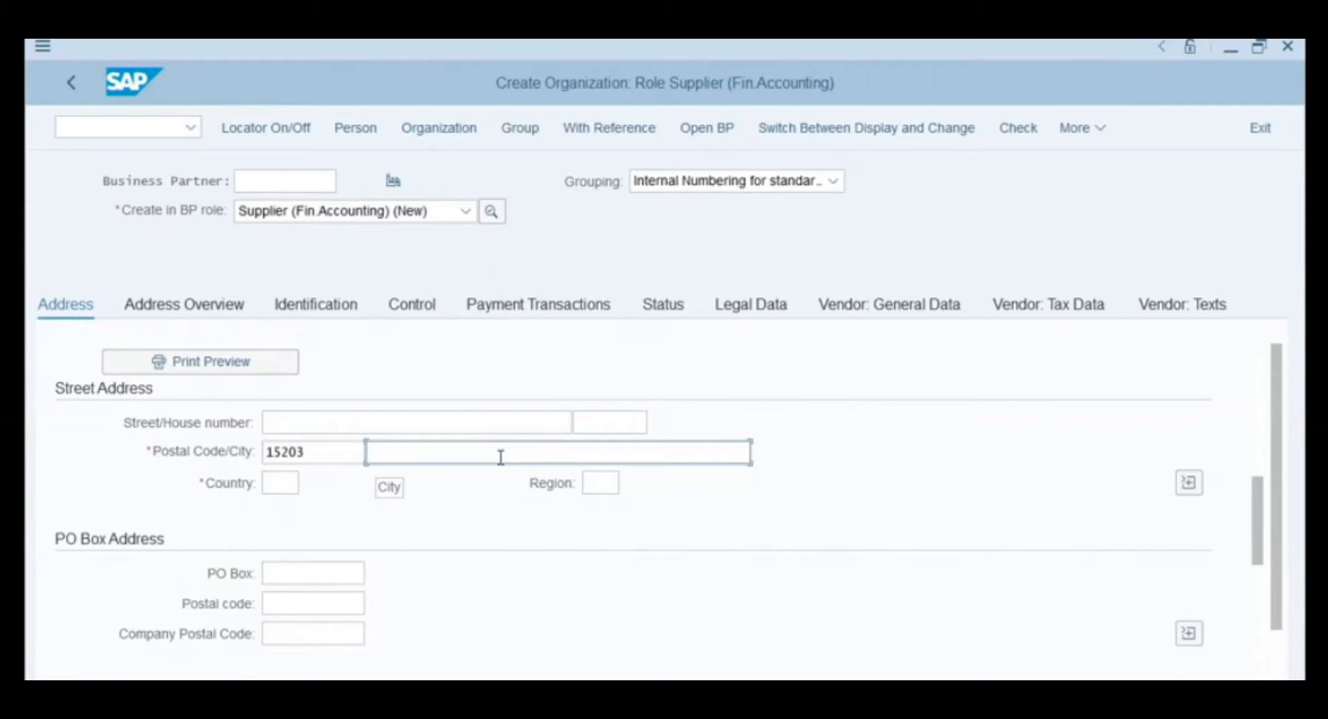
pyautogui.write('Pittsburgh')
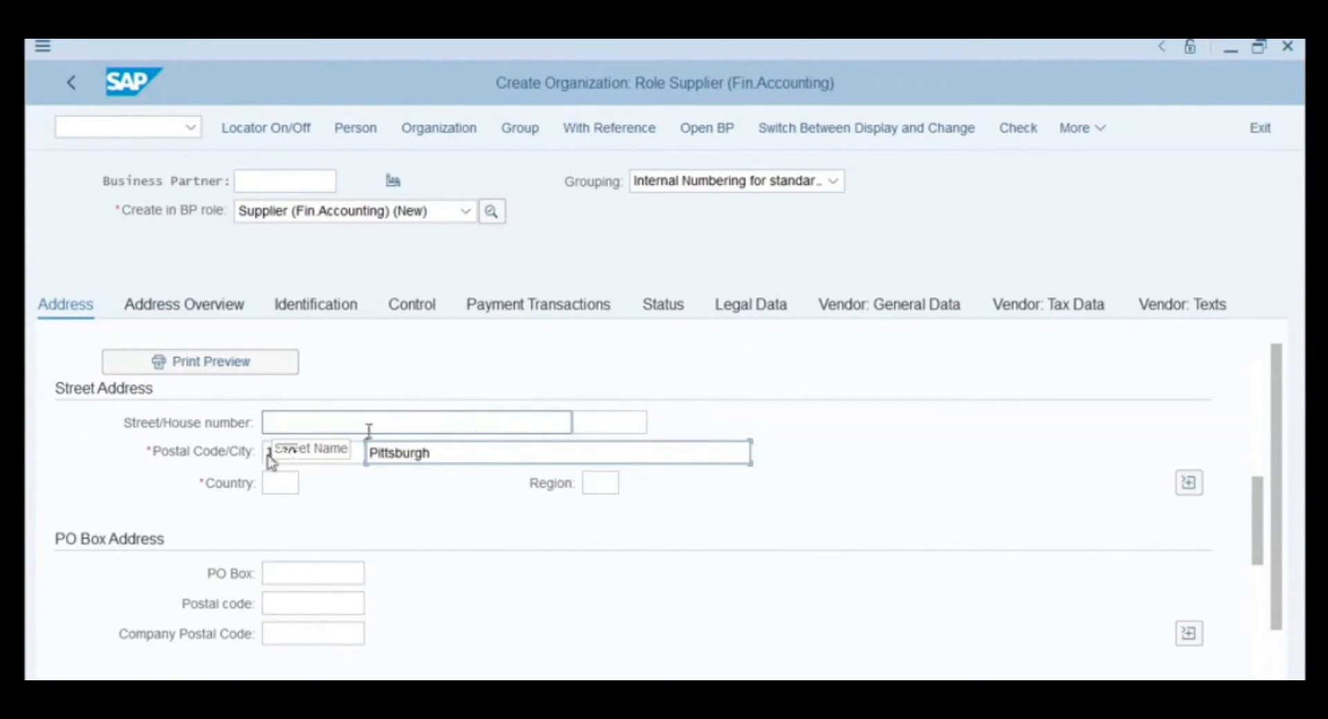
pyautogui.click(282, 479)
pyautogui.write('US')
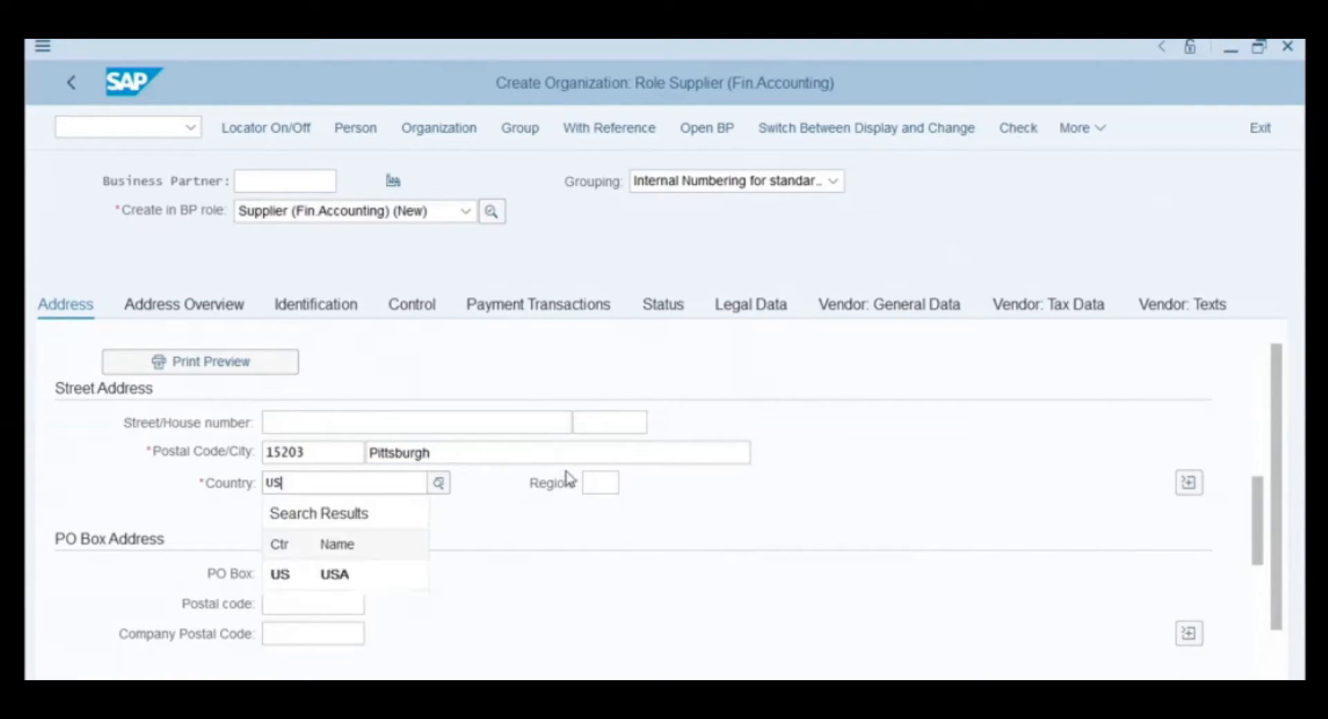
pyautogui.click(743, 548)
pyautogui.scroll(-5, 744, 548)
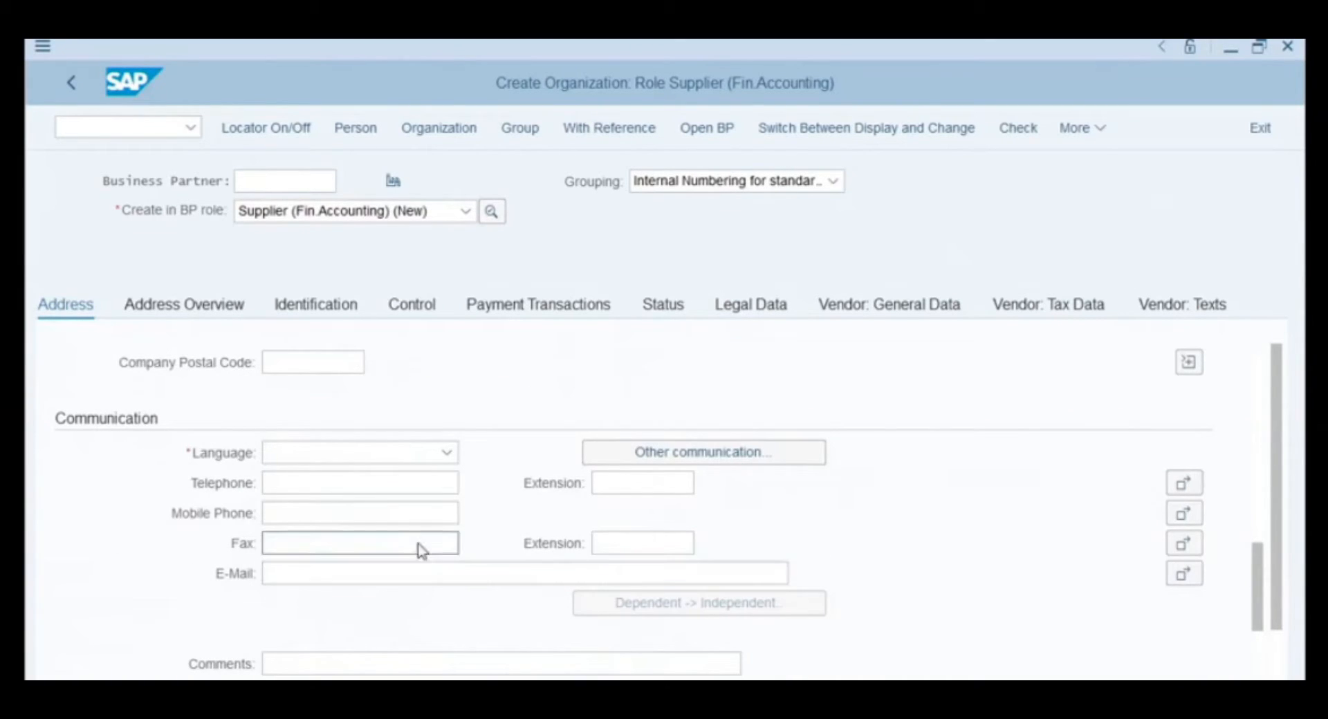
# - Choose English as the supplier's language
pyautogui.click(430, 458)
pyautogui.scroll(-2, 409, 504)
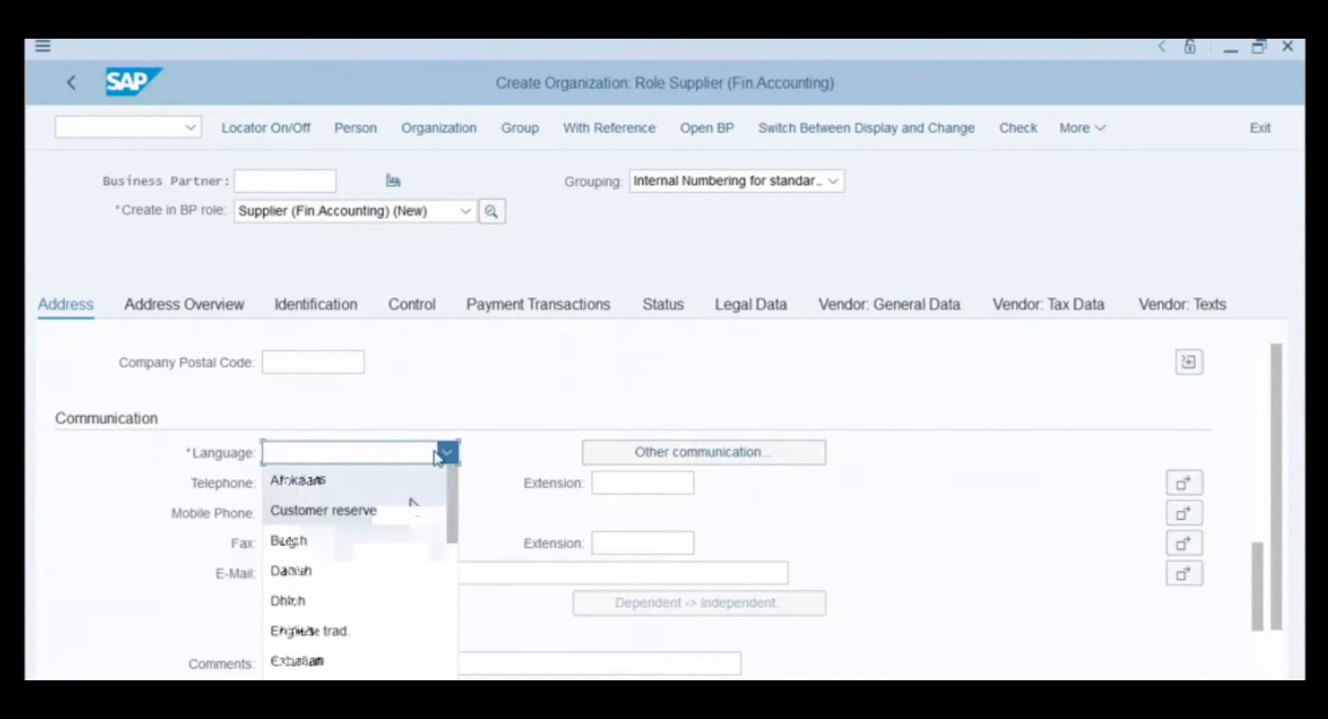
pyautogui.click(355, 626)
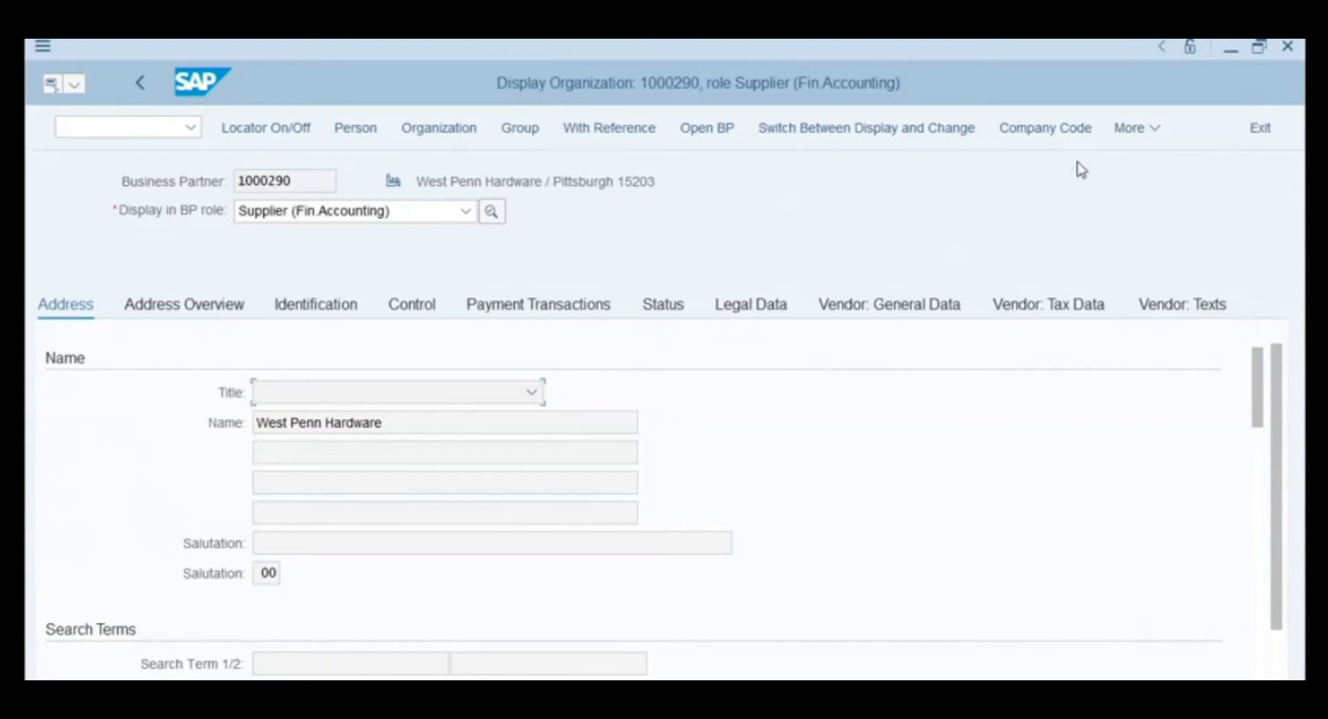
# - Show supplier 1000290's company code data and switch it into change mode
pyautogui.click(1049, 132)
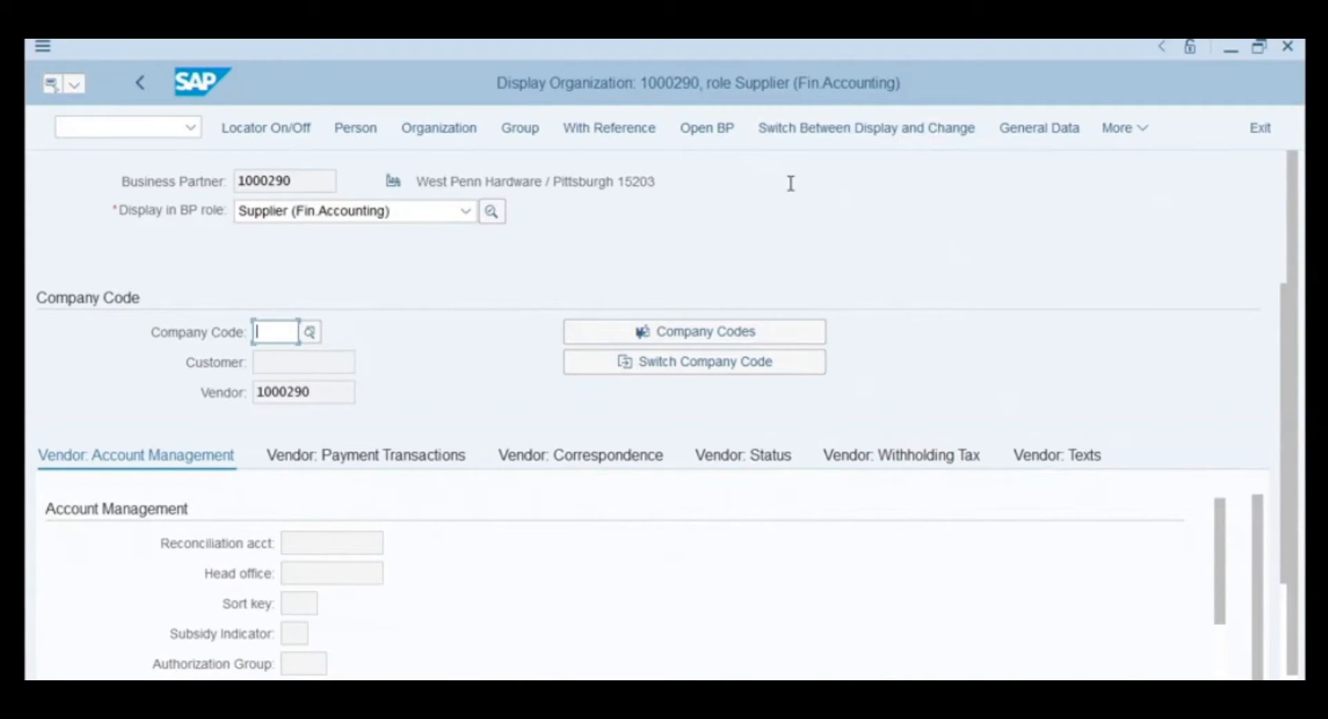
pyautogui.click(814, 133)
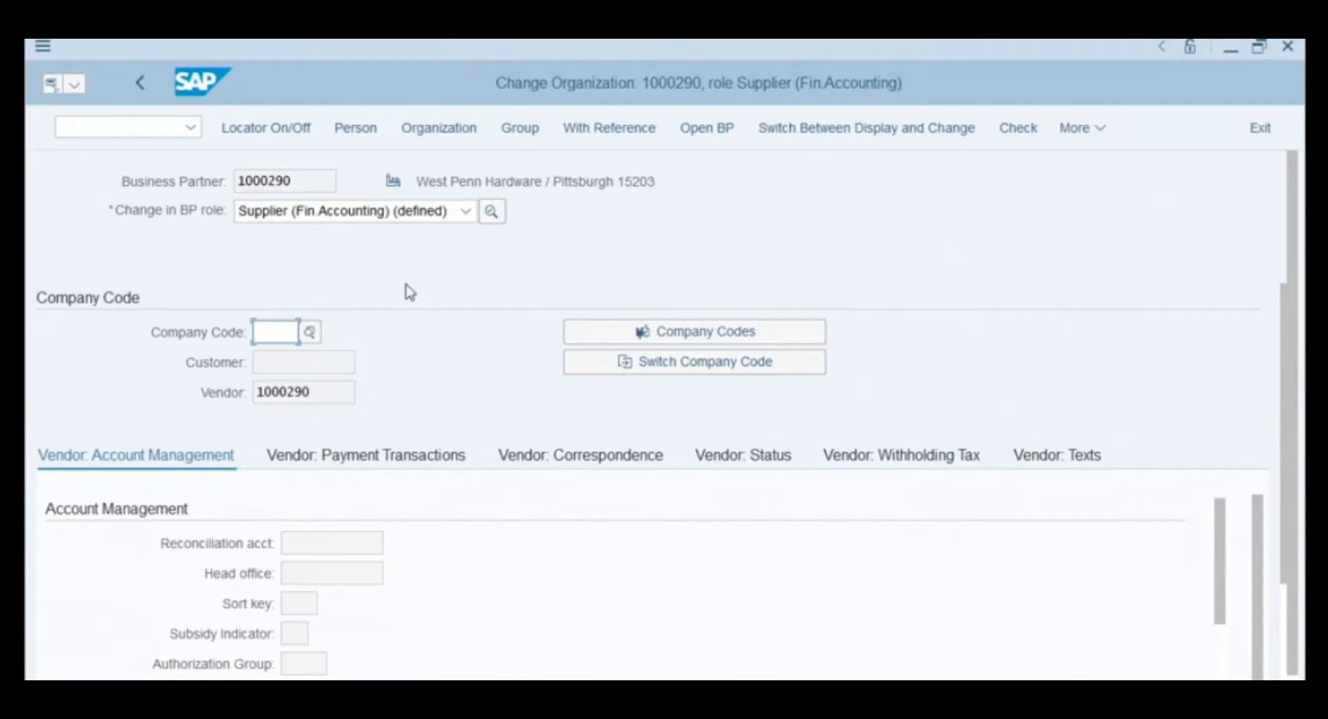
# - Enter company code 1000 with reconciliation account 200010 Accounts Payable
pyautogui.click(273, 331)
pyautogui.write('1000')
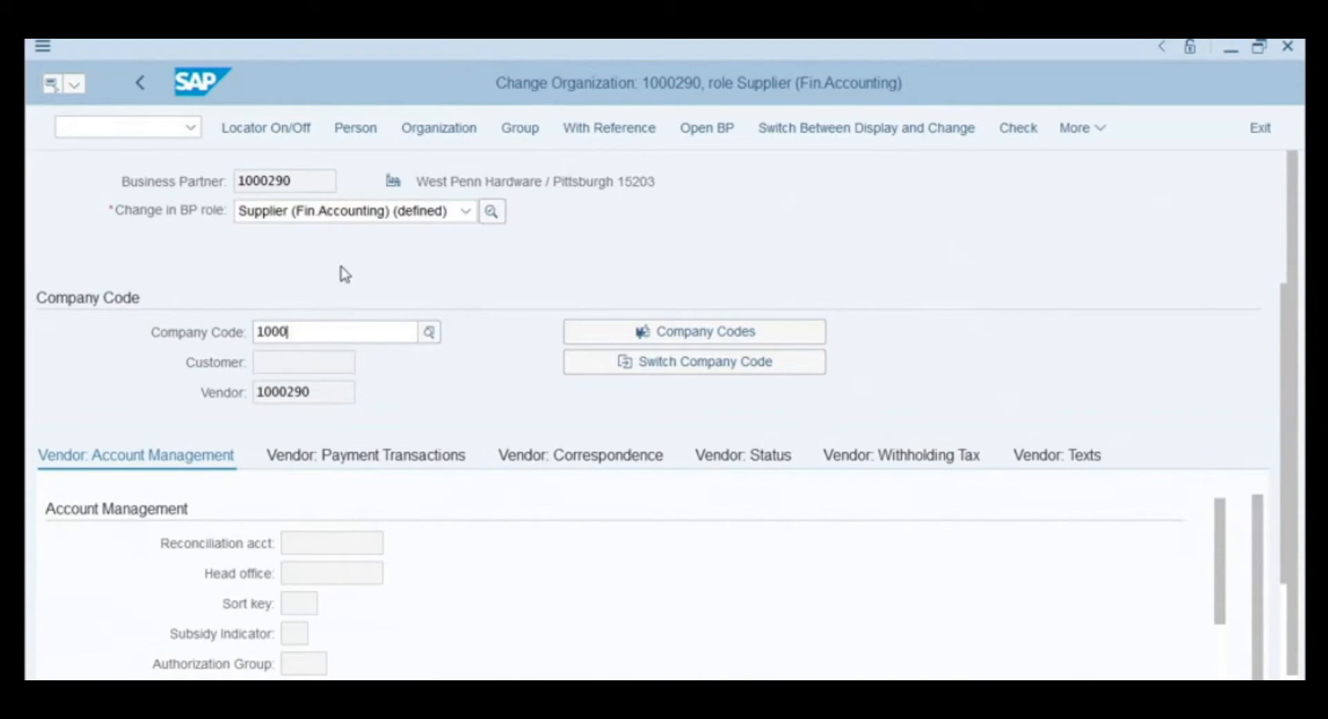
pyautogui.press('Return')
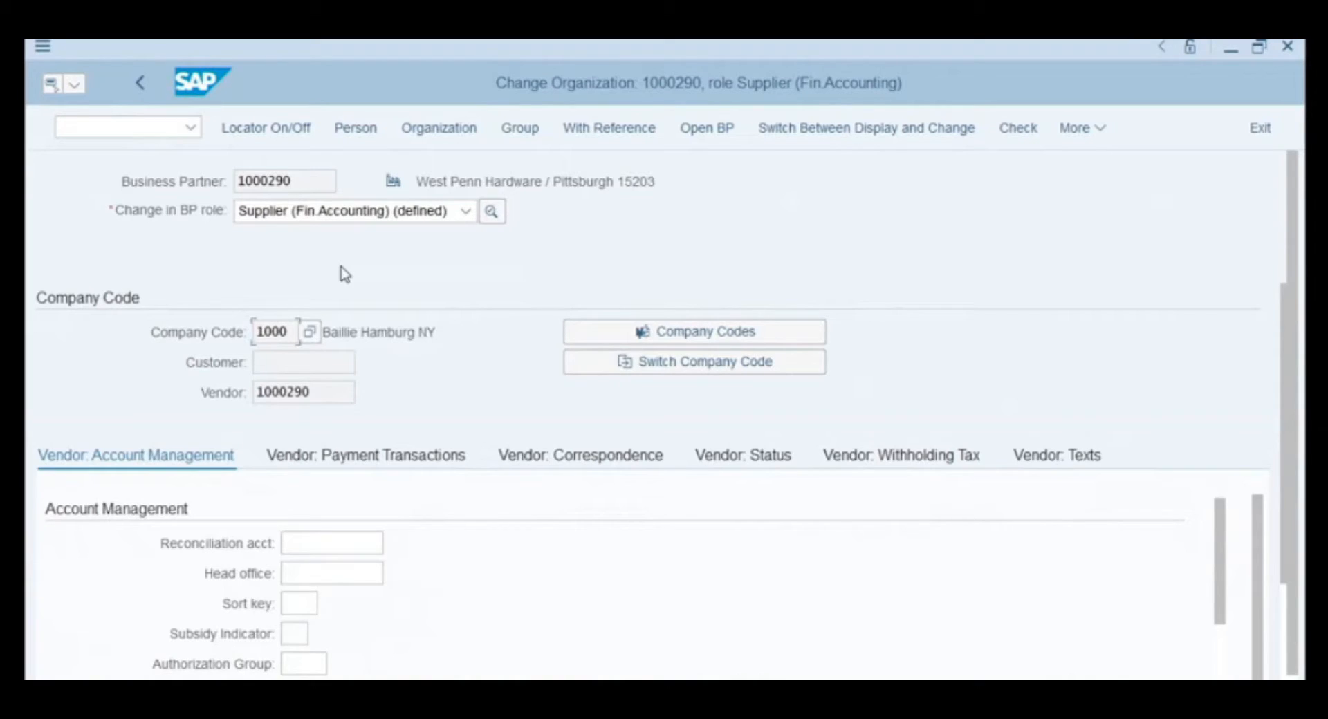
pyautogui.click(370, 544)
pyautogui.click(397, 545)
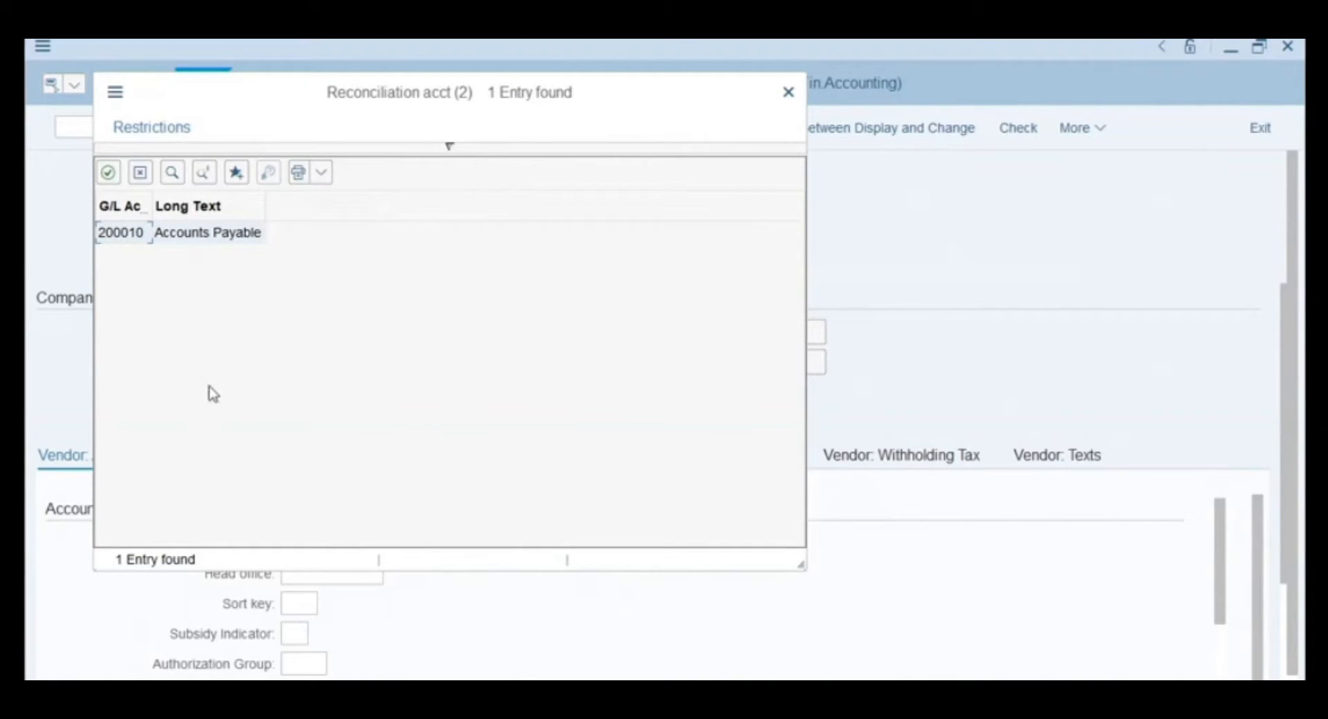
pyautogui.doubleClick(126, 235)
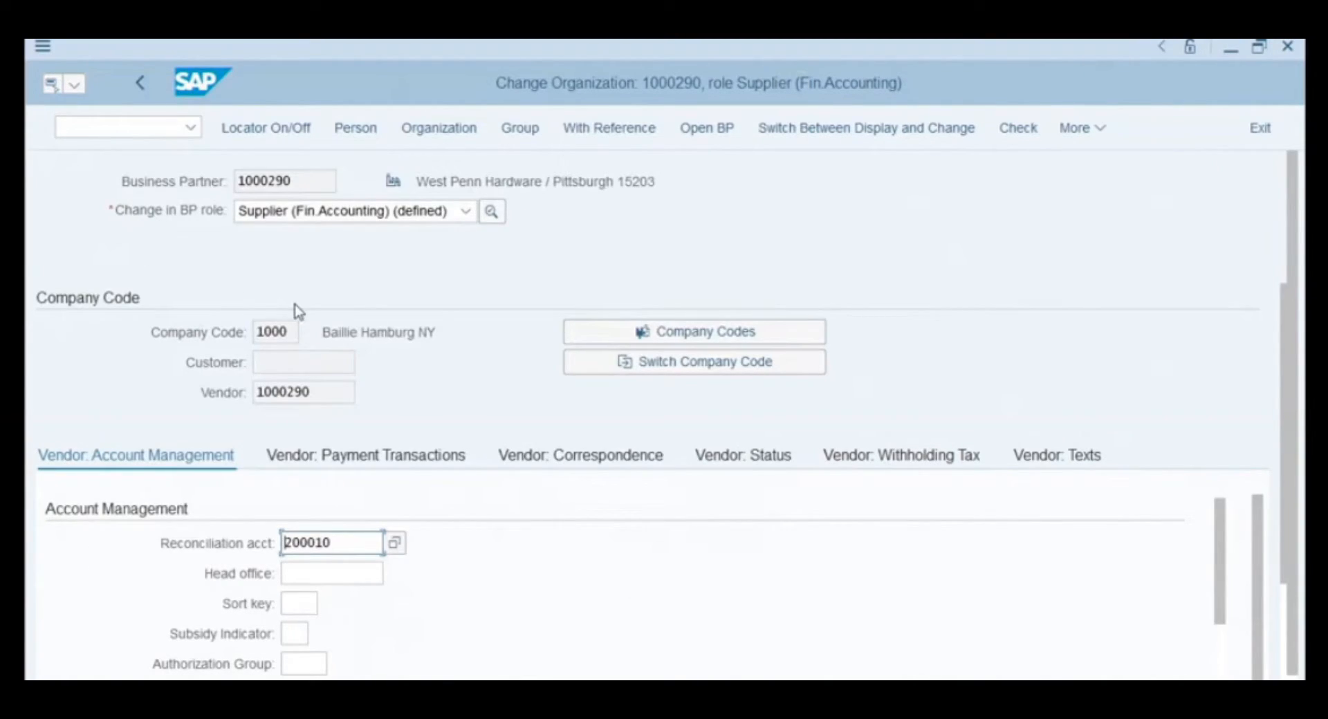
pyautogui.click(1193, 697)
# - Add the Supplier role and enter purchasing organization 1000 in its purchasing data
pyautogui.click(465, 212)
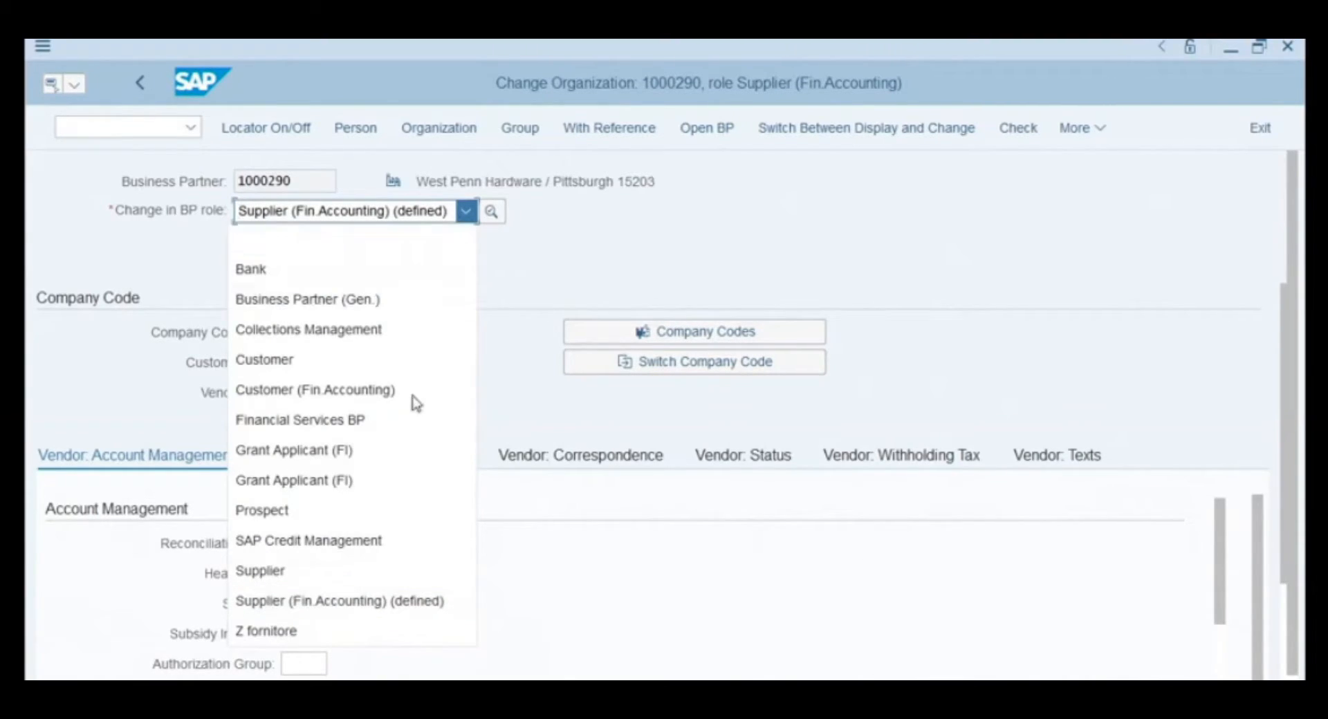
pyautogui.click(356, 584)
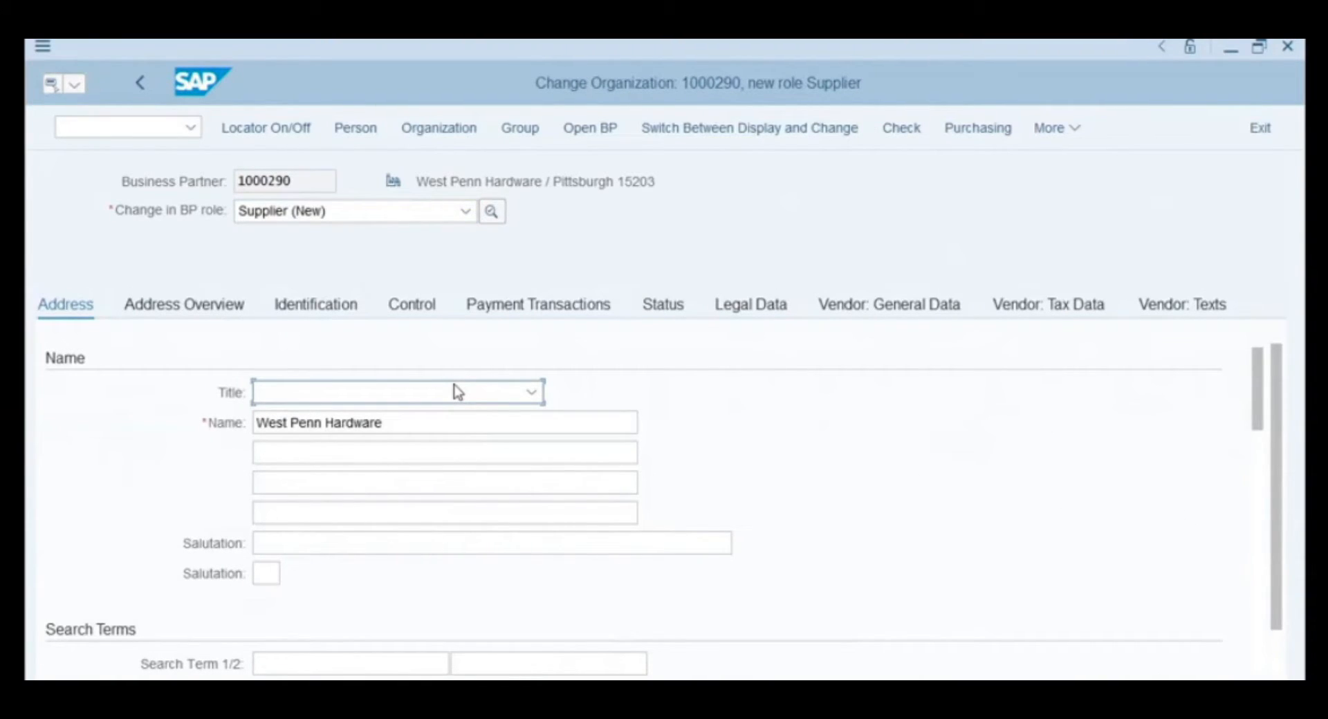
pyautogui.click(962, 135)
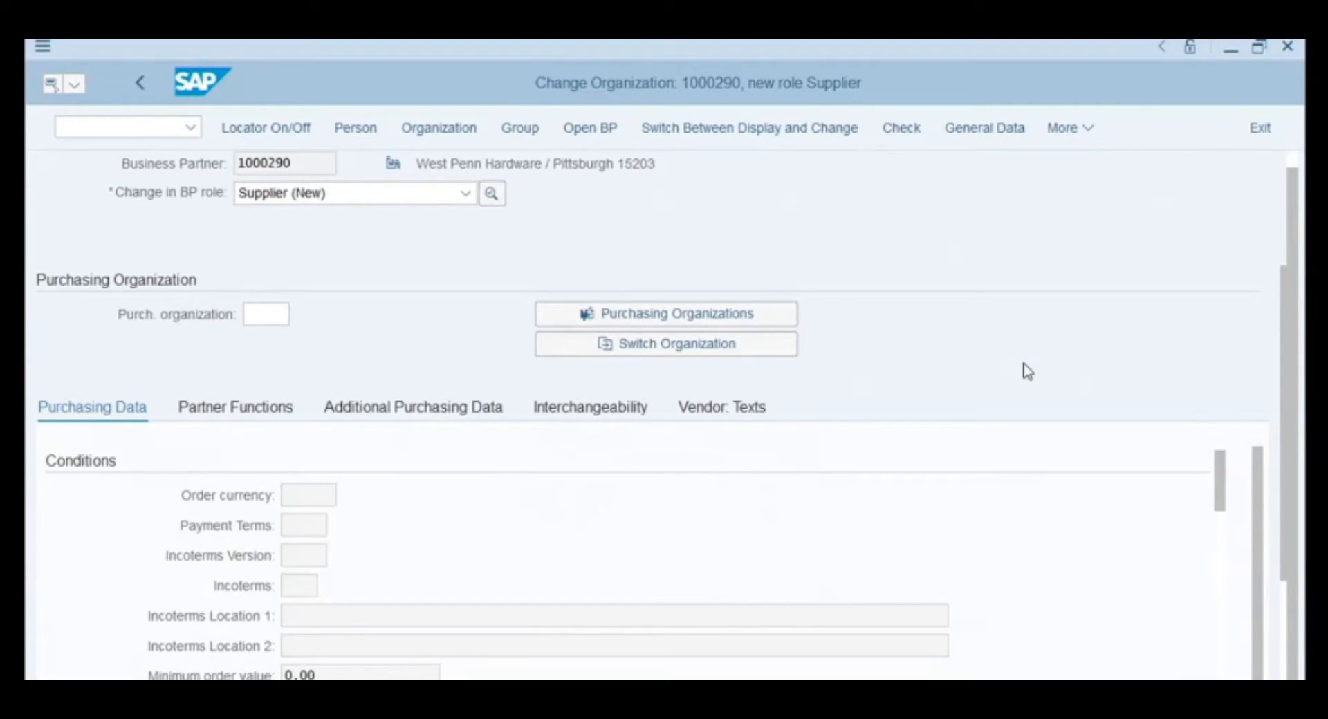
pyautogui.click(283, 316)
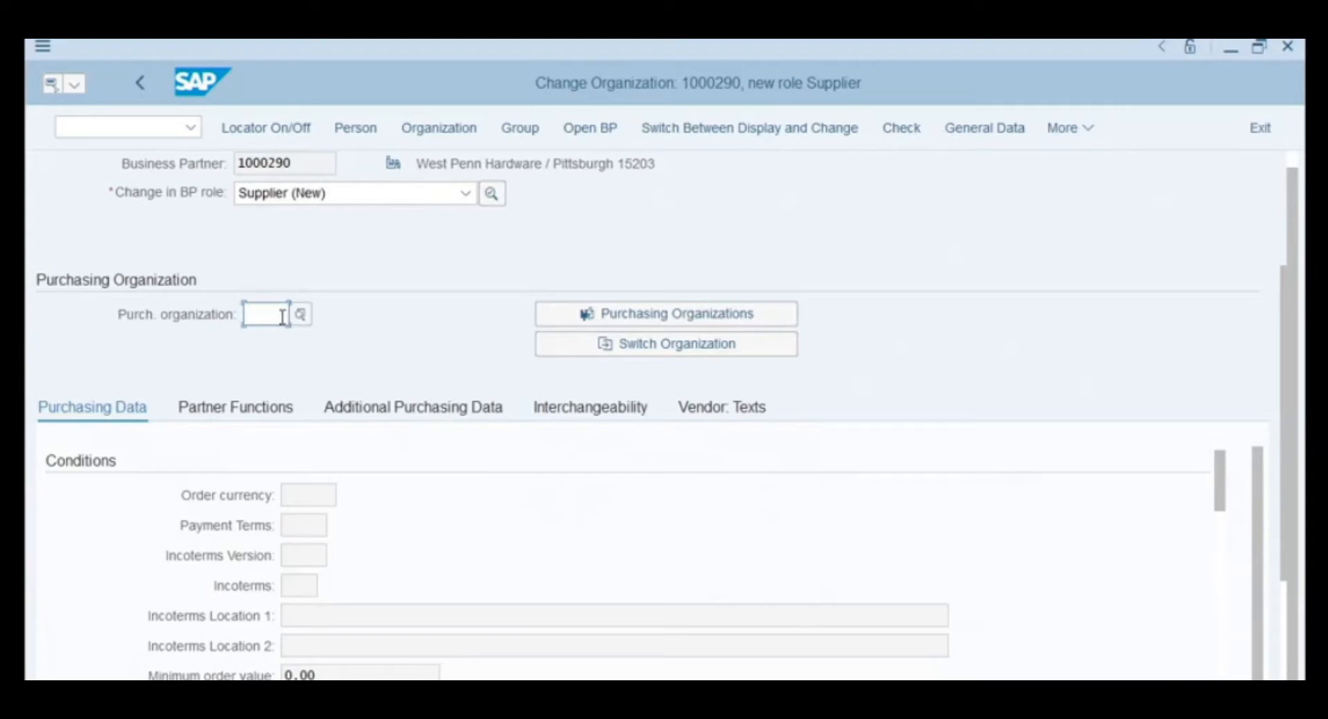
pyautogui.write('1000')
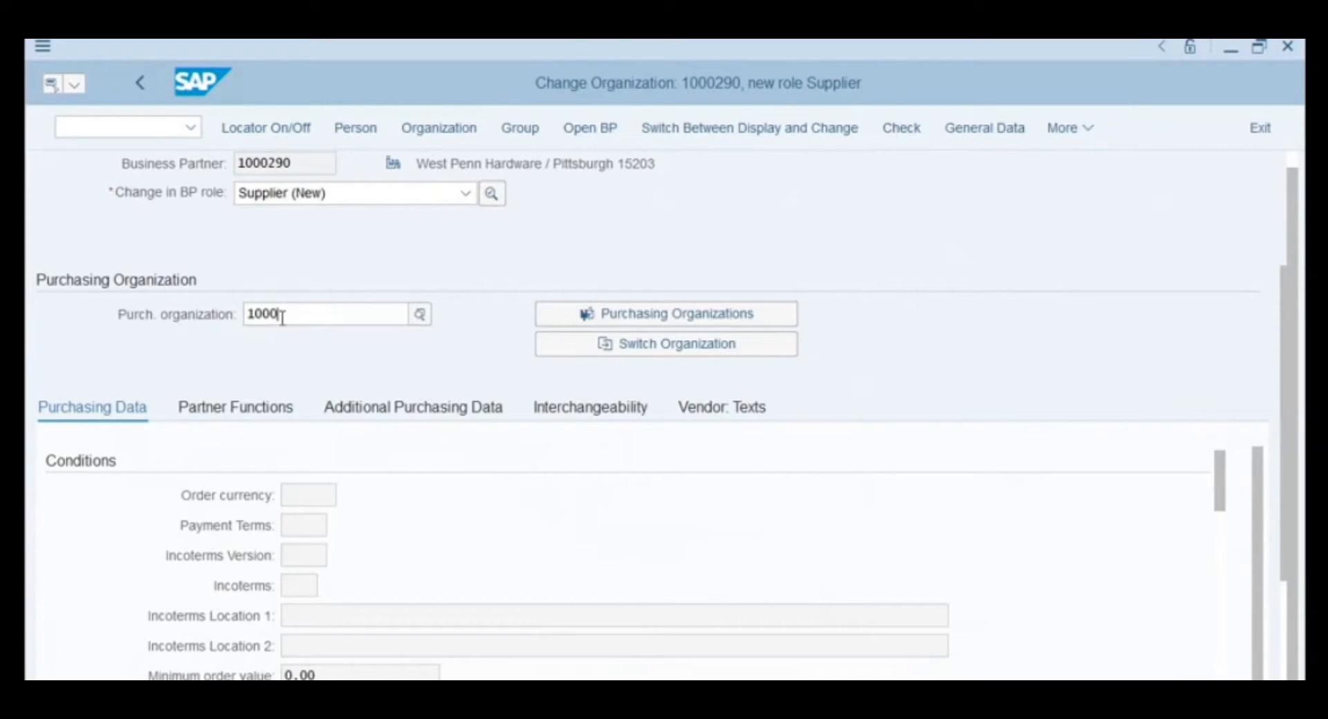
pyautogui.press('Return')
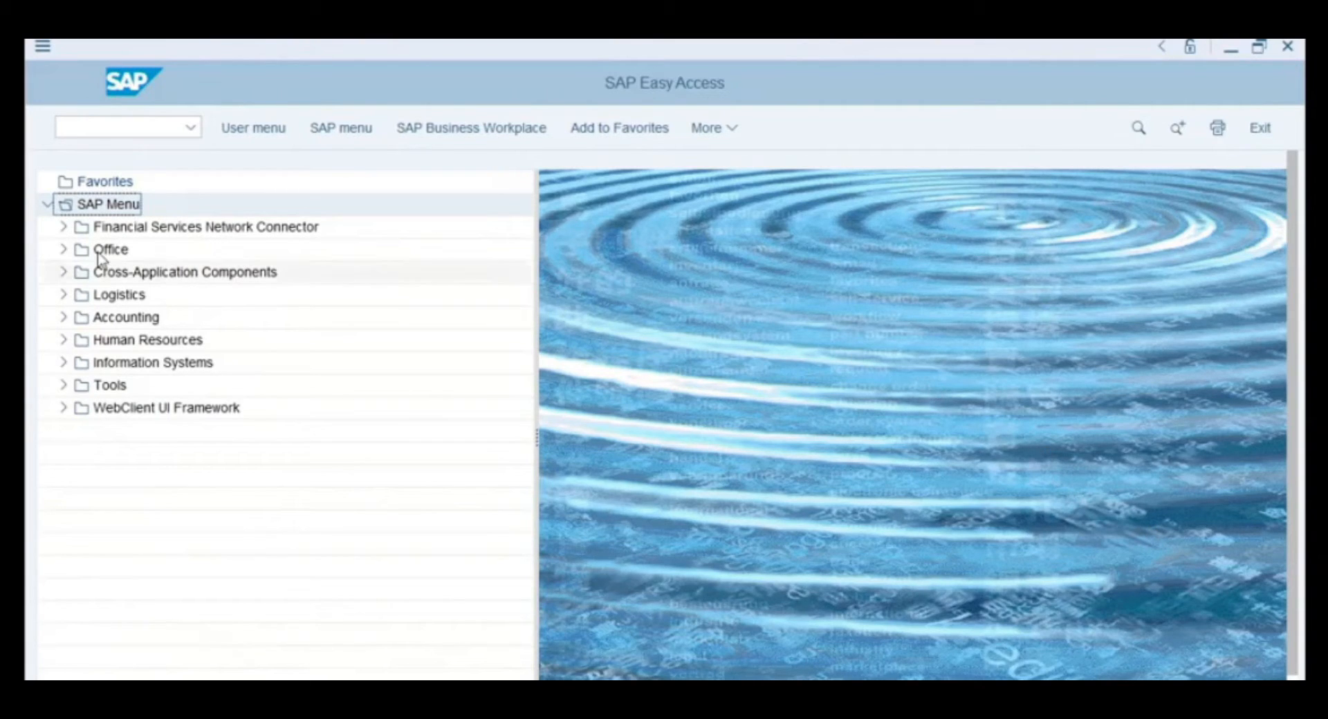
# - Start the Business Partner transaction with the bp command
pyautogui.click(142, 126)
pyautogui.write('bp')
pyautogui.press('Return')
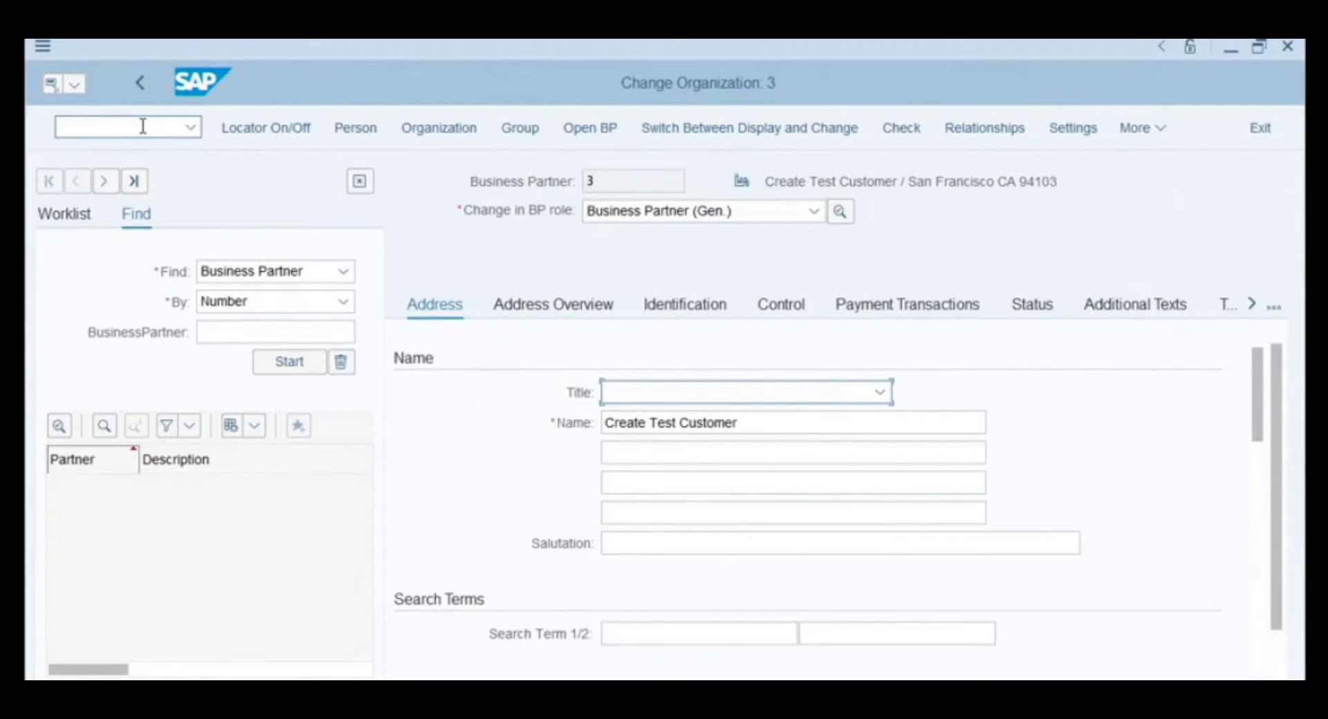
# - Find business partner 1000290 and open West Penn Hardware for editing with the locator hidden
pyautogui.click(276, 333)
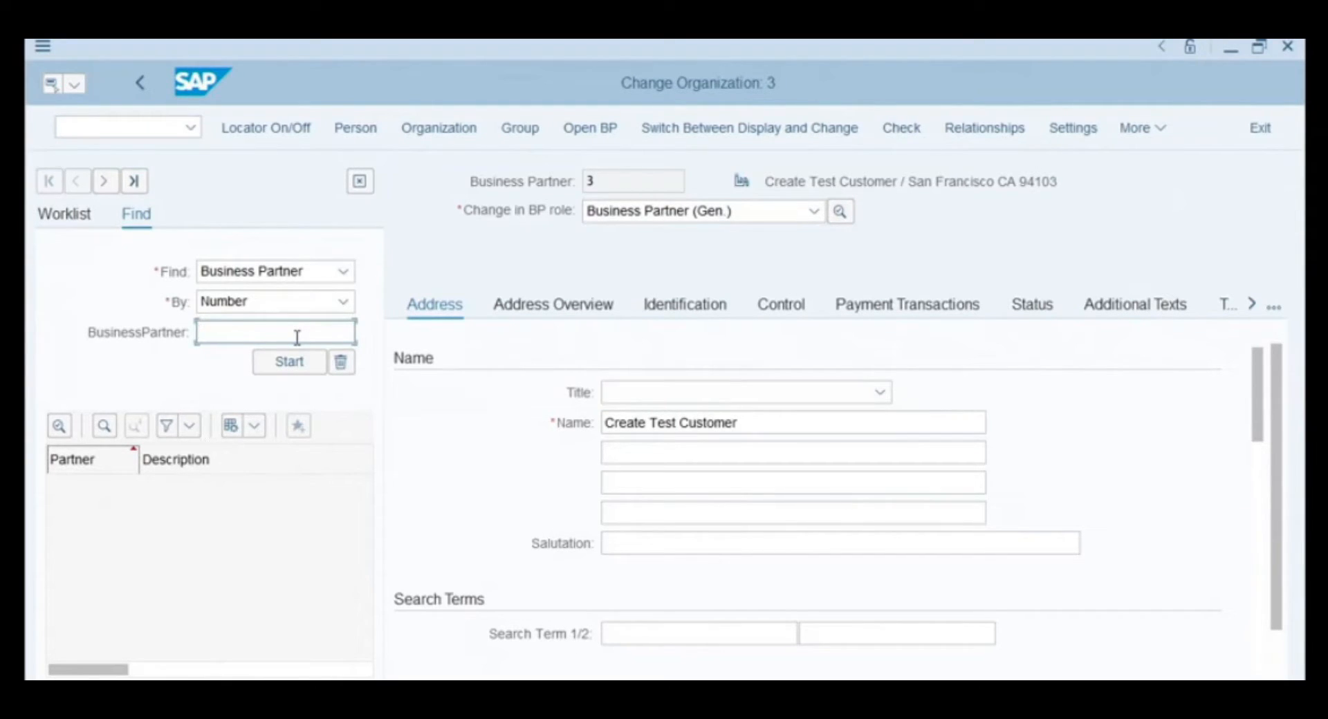
pyautogui.write('1000')
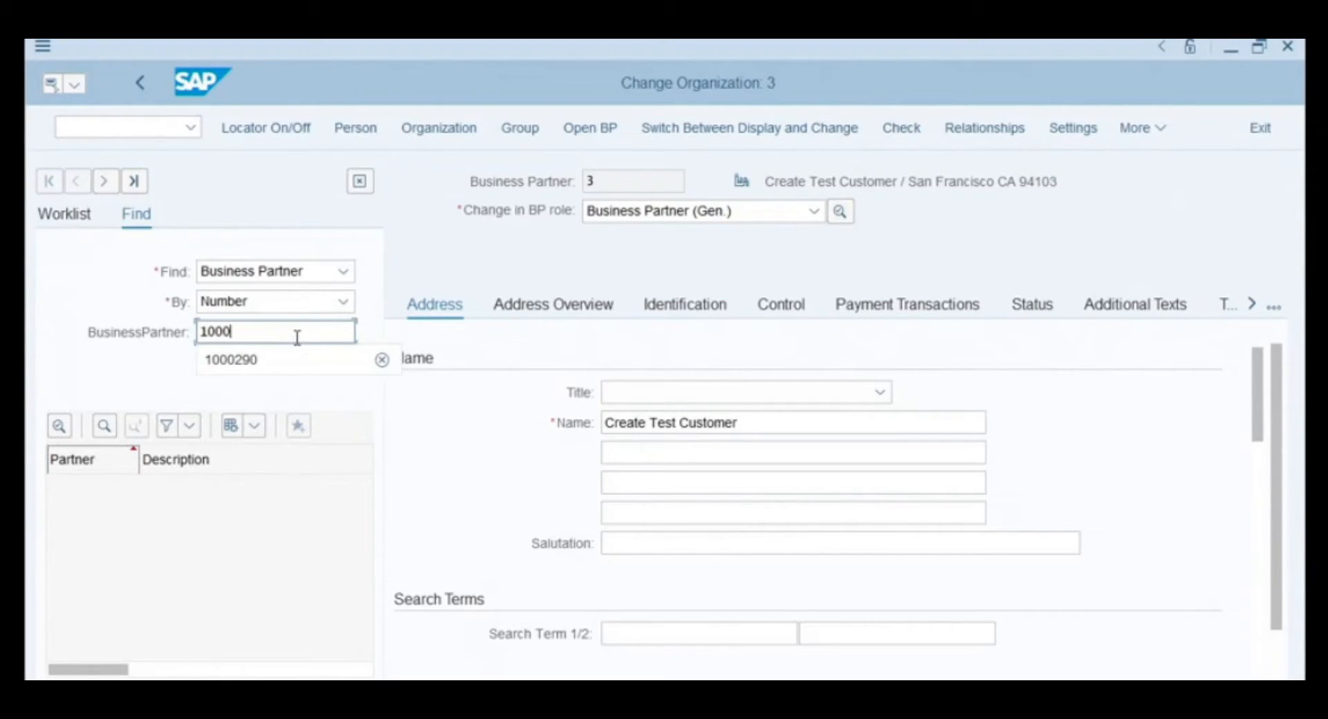
pyautogui.write('290')
pyautogui.click(291, 363)
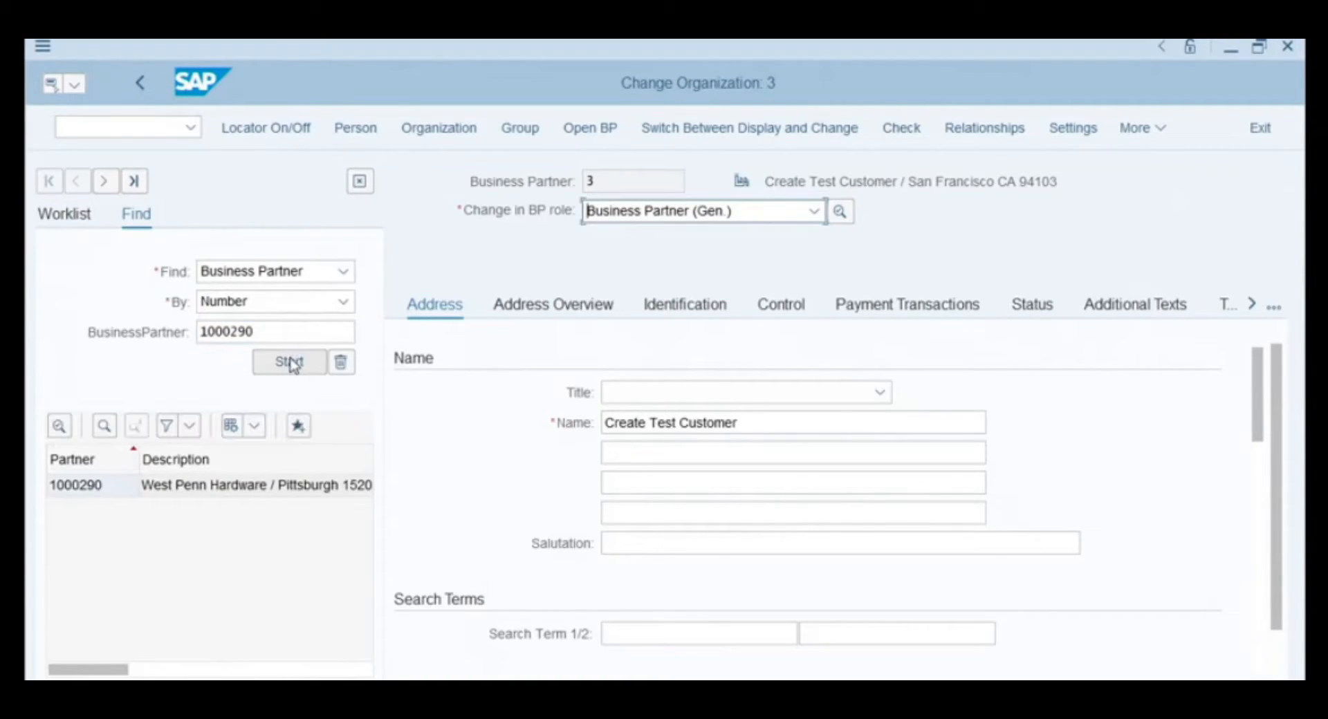
pyautogui.doubleClick(94, 487)
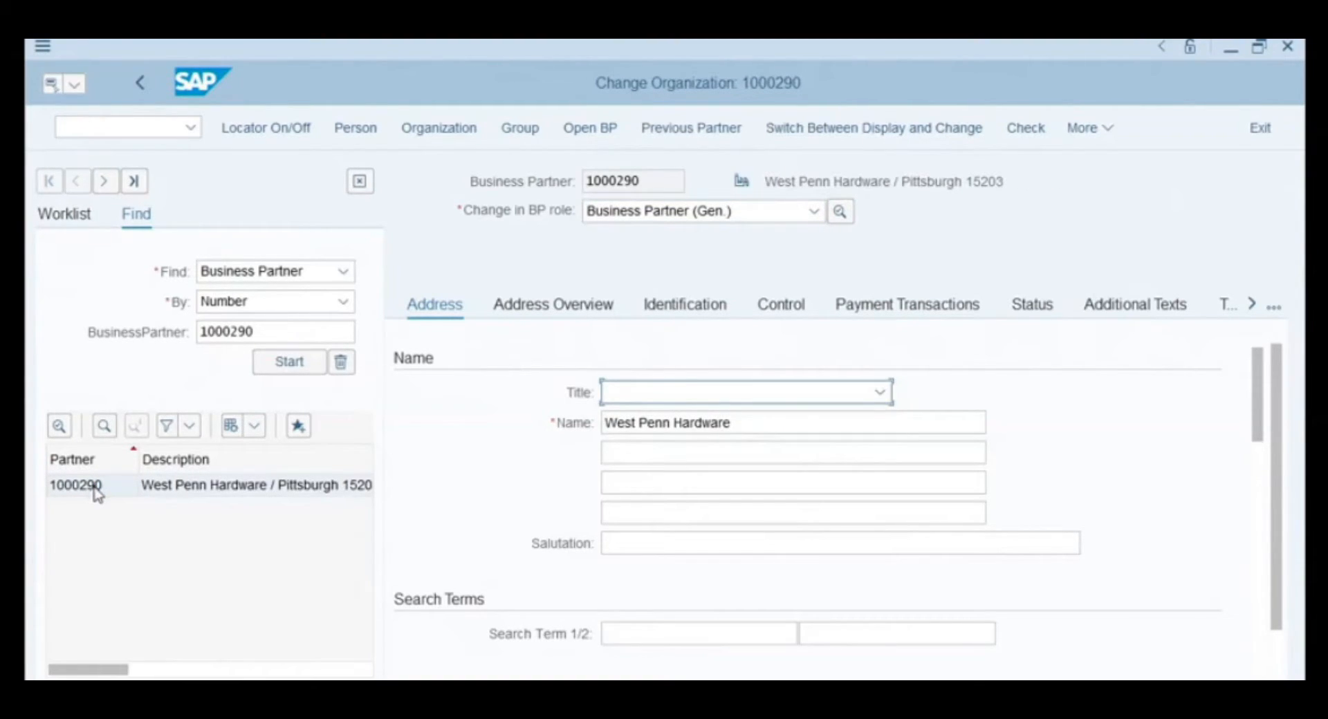
pyautogui.click(282, 130)
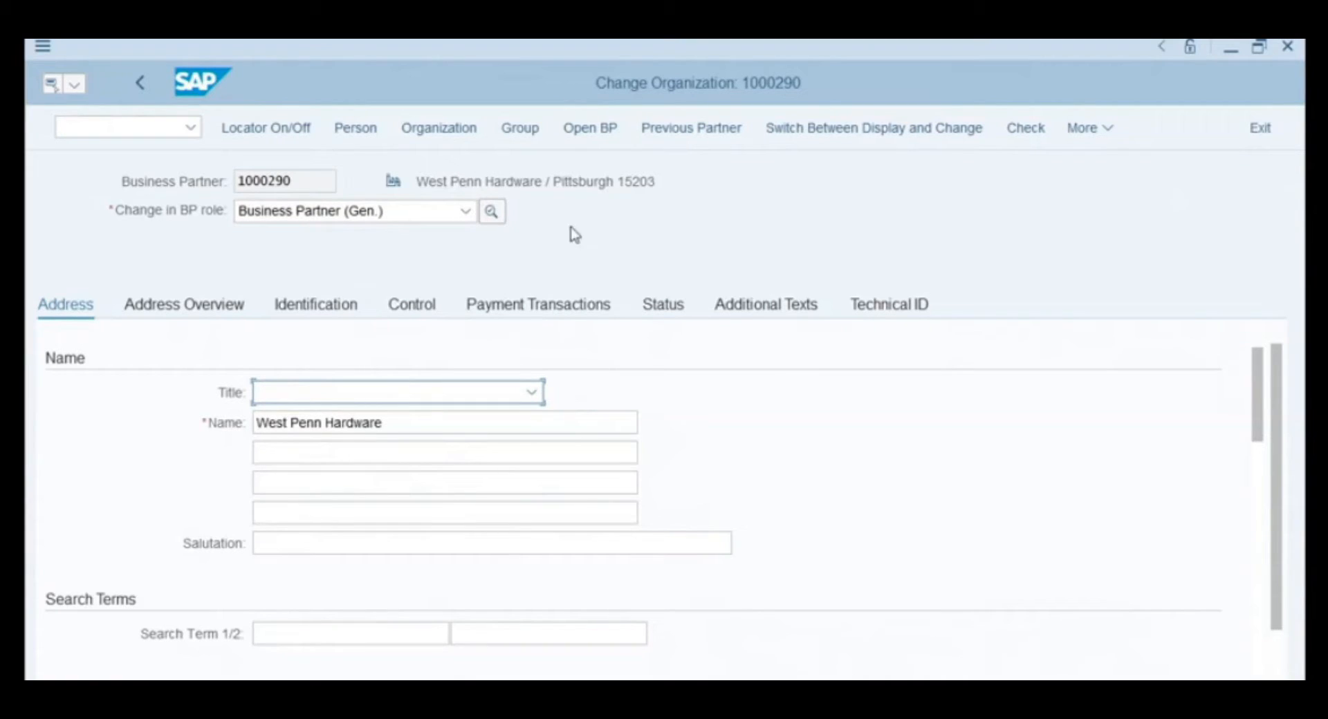
pyautogui.click(466, 211)
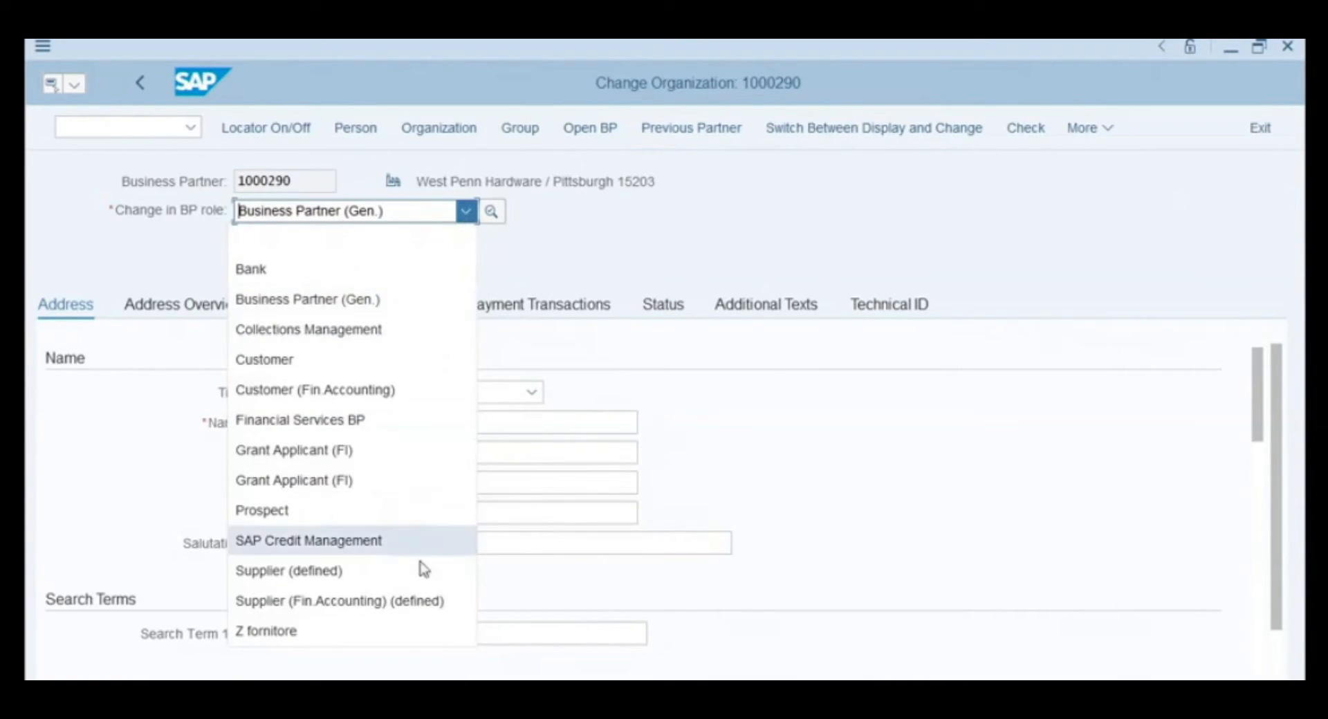
# - Choose the Supplier (Fin.Accounting) (defined) role for West Penn Hardware
pyautogui.click(433, 601)
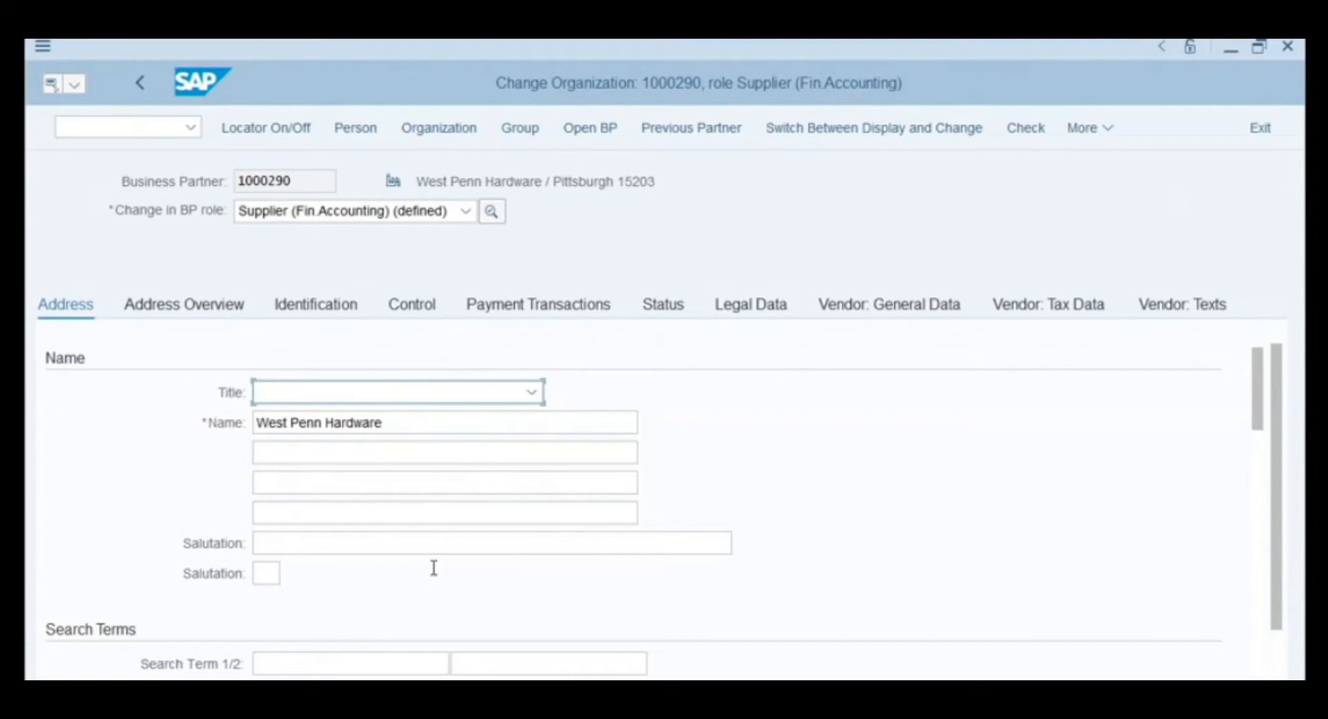
# - Add bank detail row 1: country US, bank key CHASUS33XXX, the account number, control key 01
pyautogui.click(560, 309)
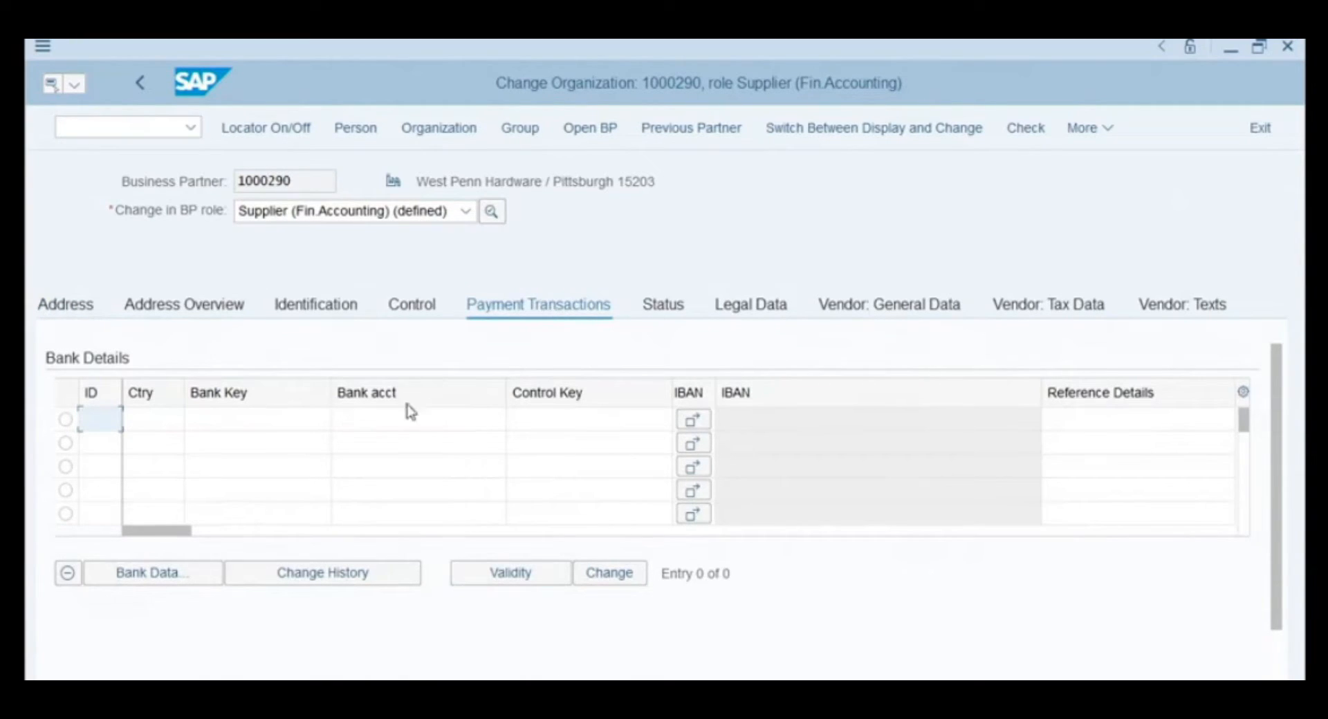
pyautogui.click(162, 419)
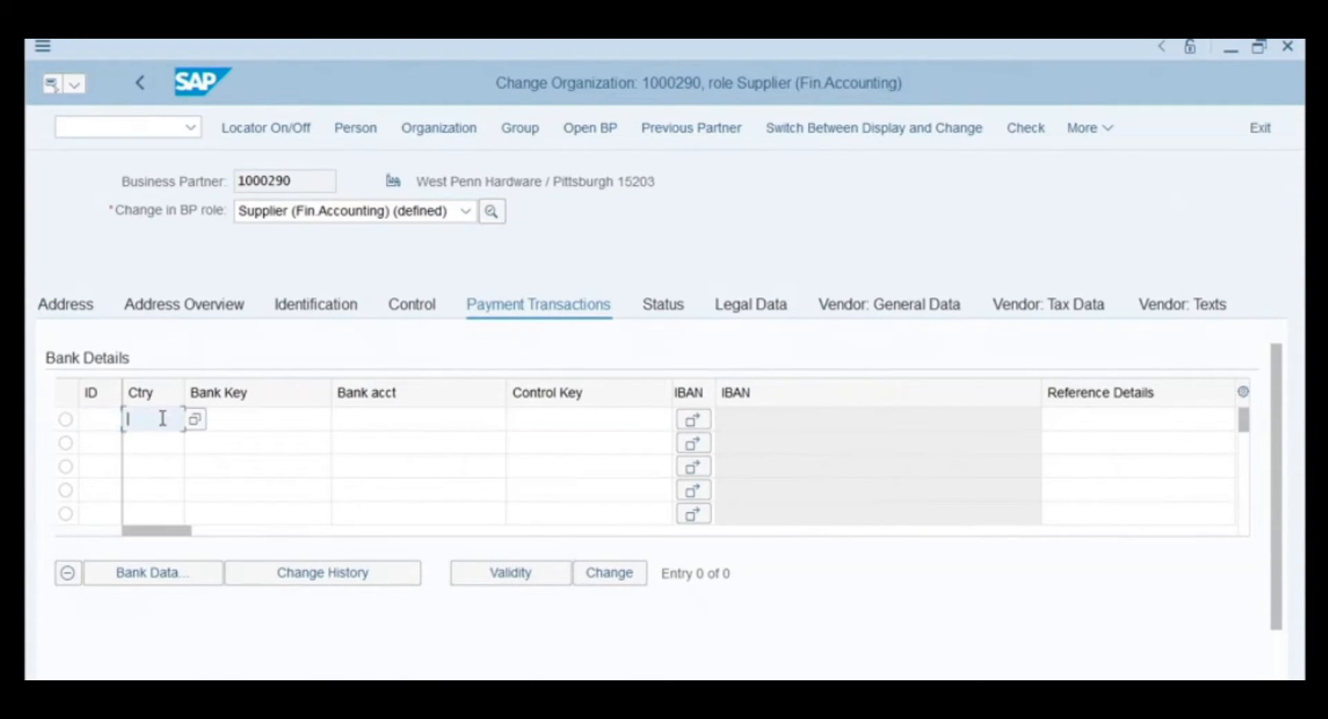
pyautogui.write('us')
pyautogui.click(225, 417)
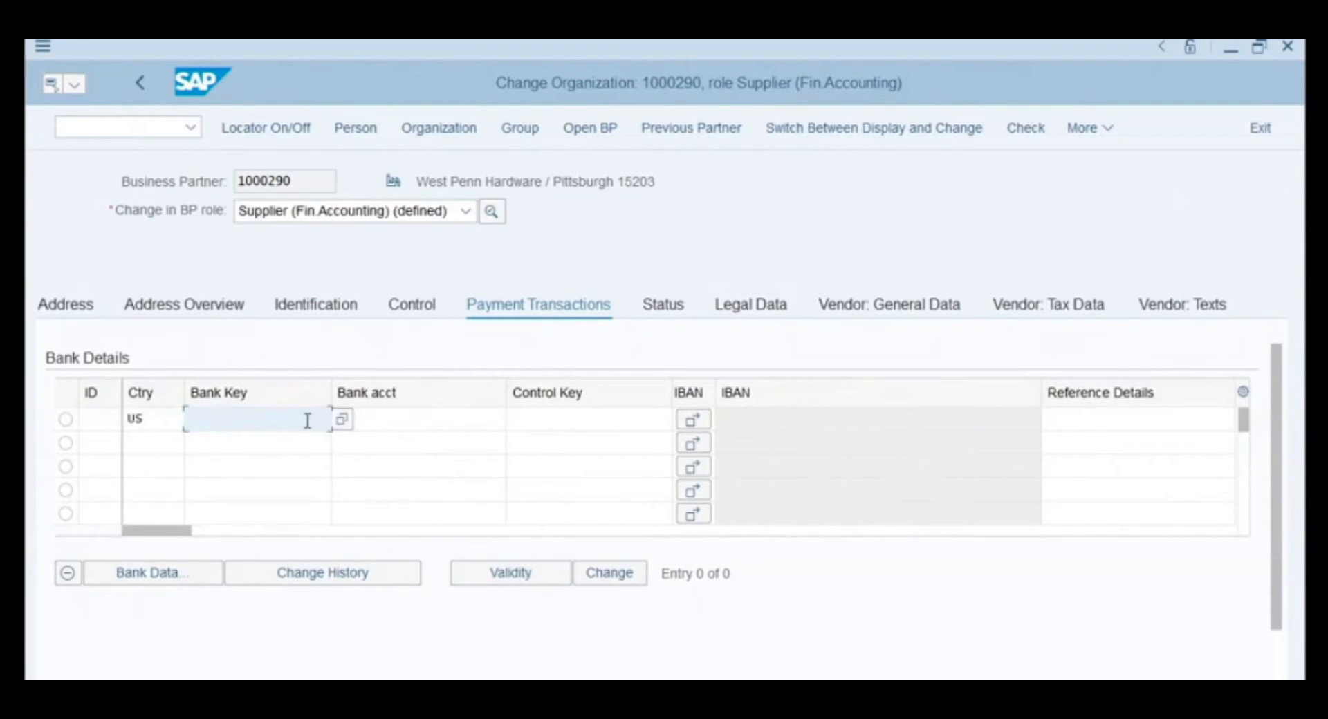
pyautogui.click(342, 420)
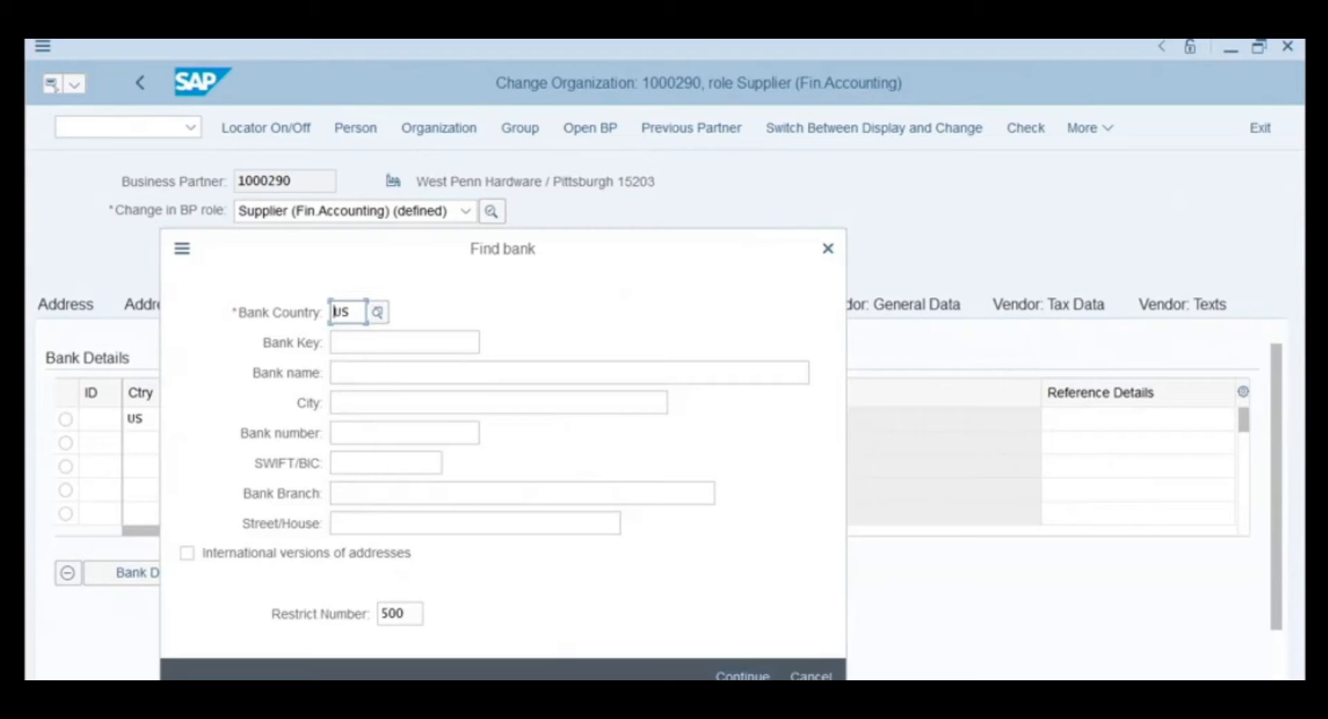
pyautogui.click(742, 676)
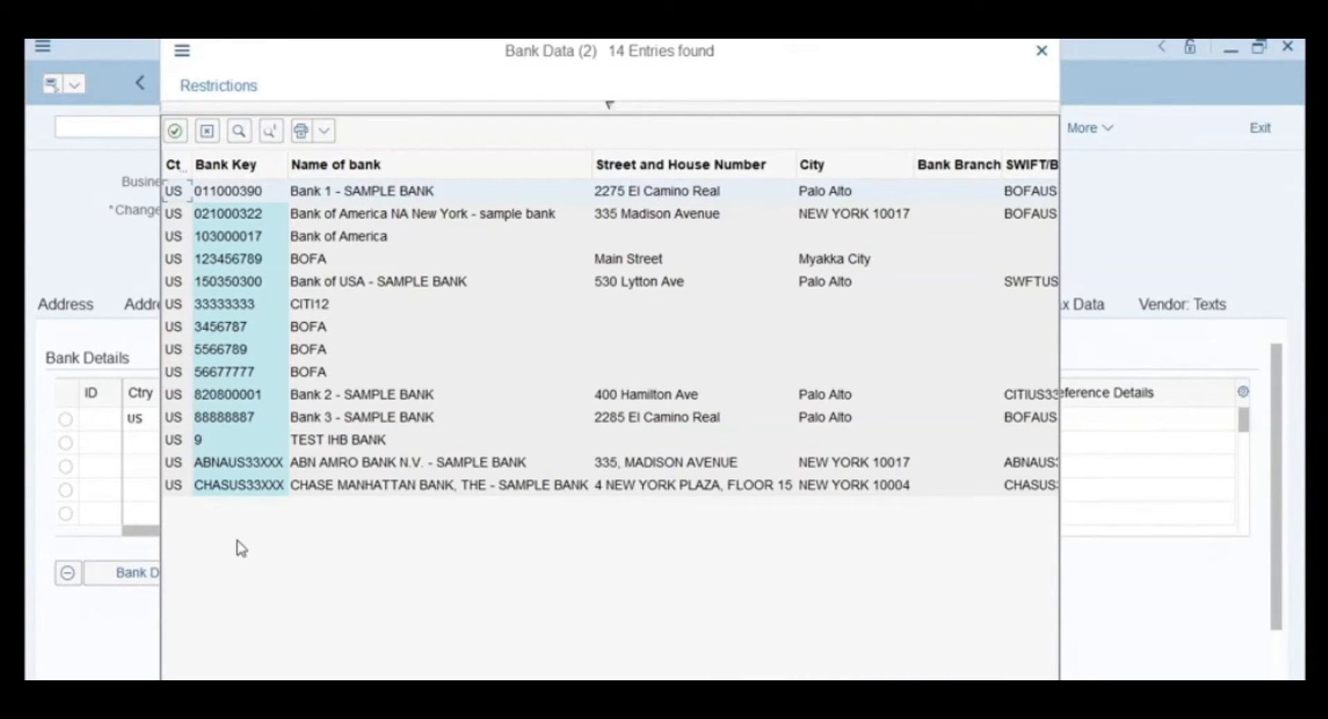
pyautogui.doubleClick(242, 487)
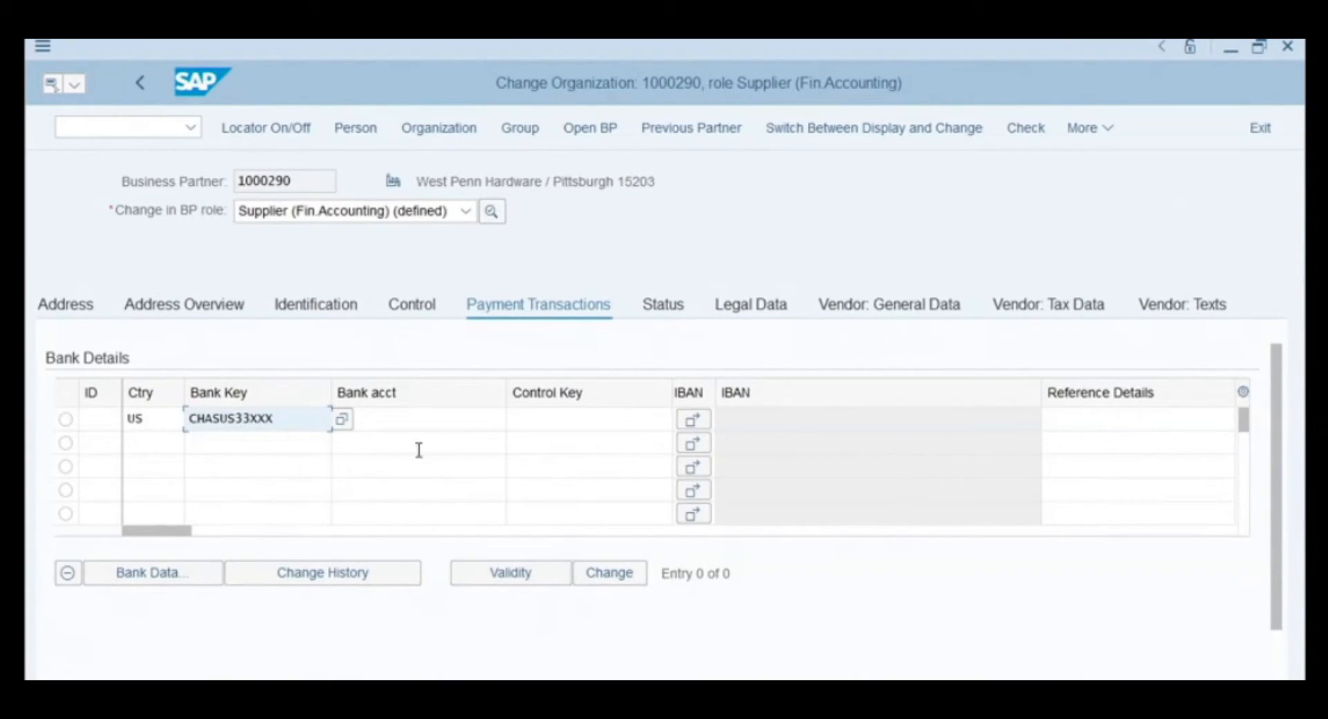
pyautogui.click(414, 424)
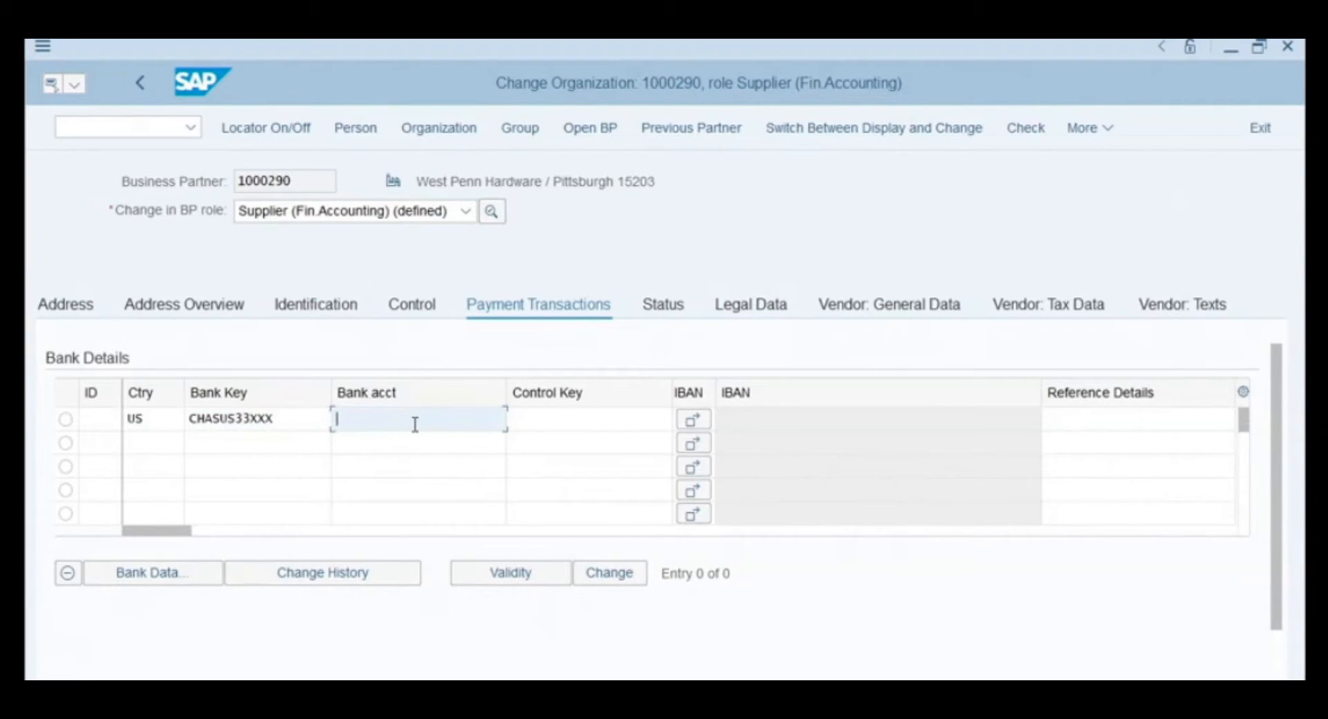
pyautogui.write('12345678')
pyautogui.click(556, 422)
pyautogui.write('01')
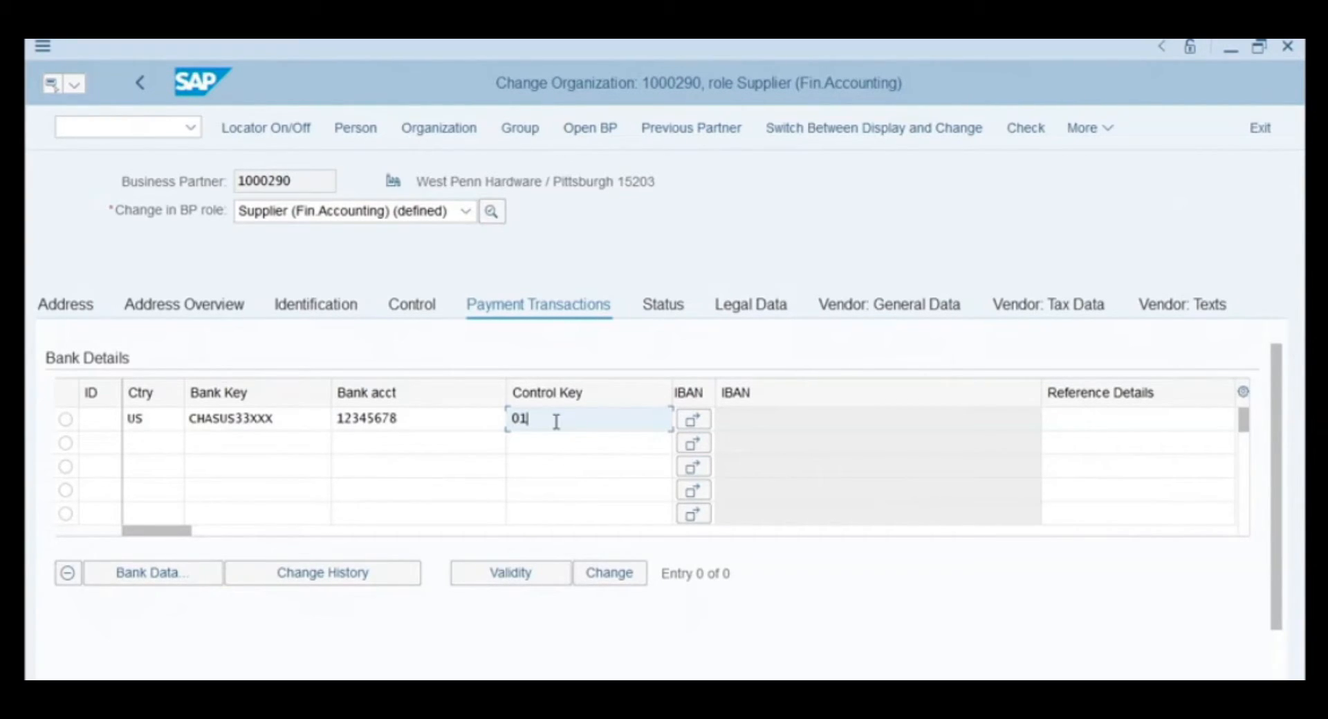
pyautogui.press('Return')
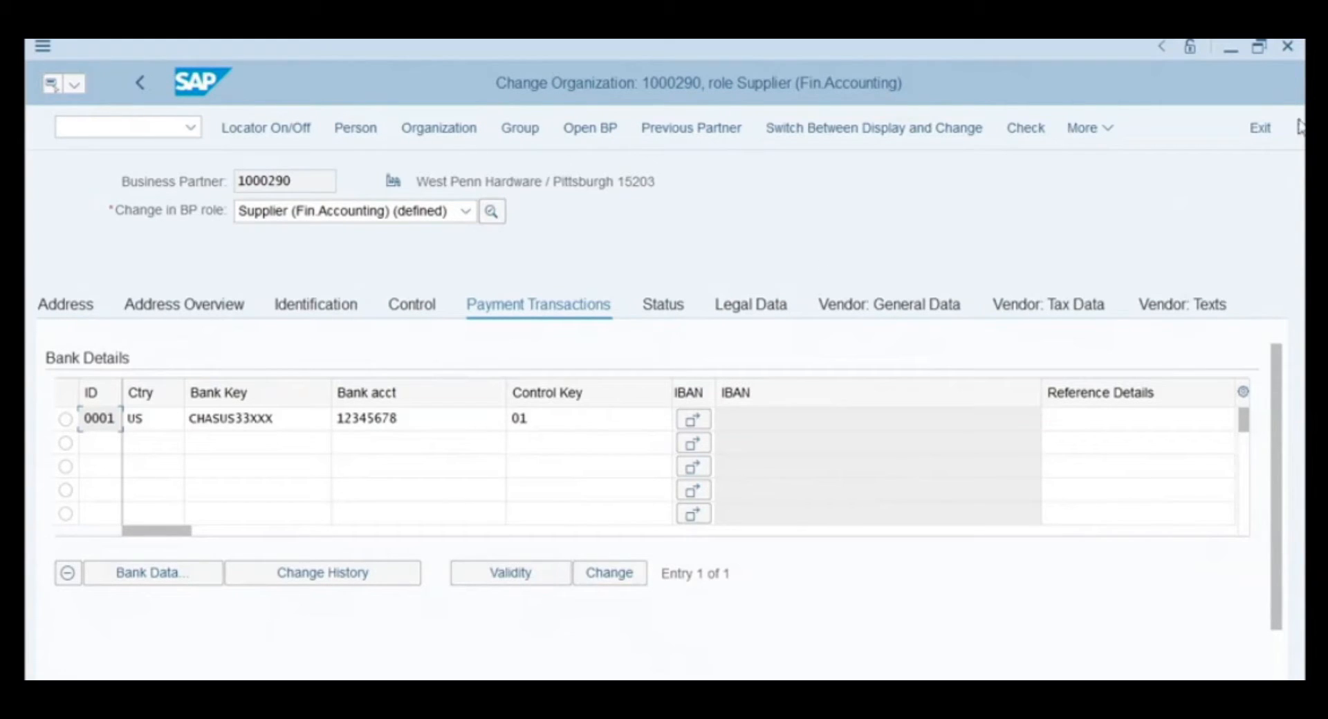
# - Set payment terms NT30 in the supplier's company code payment transaction data
pyautogui.click(1105, 129)
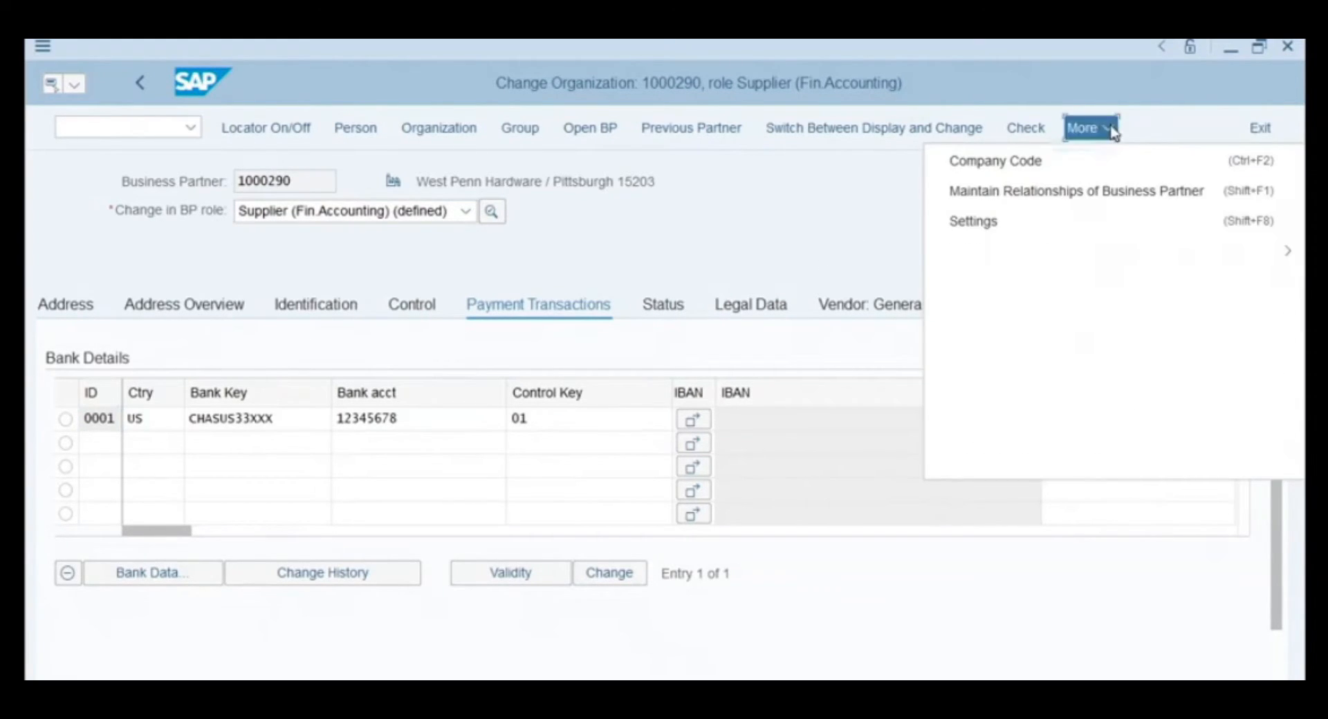
pyautogui.click(1091, 163)
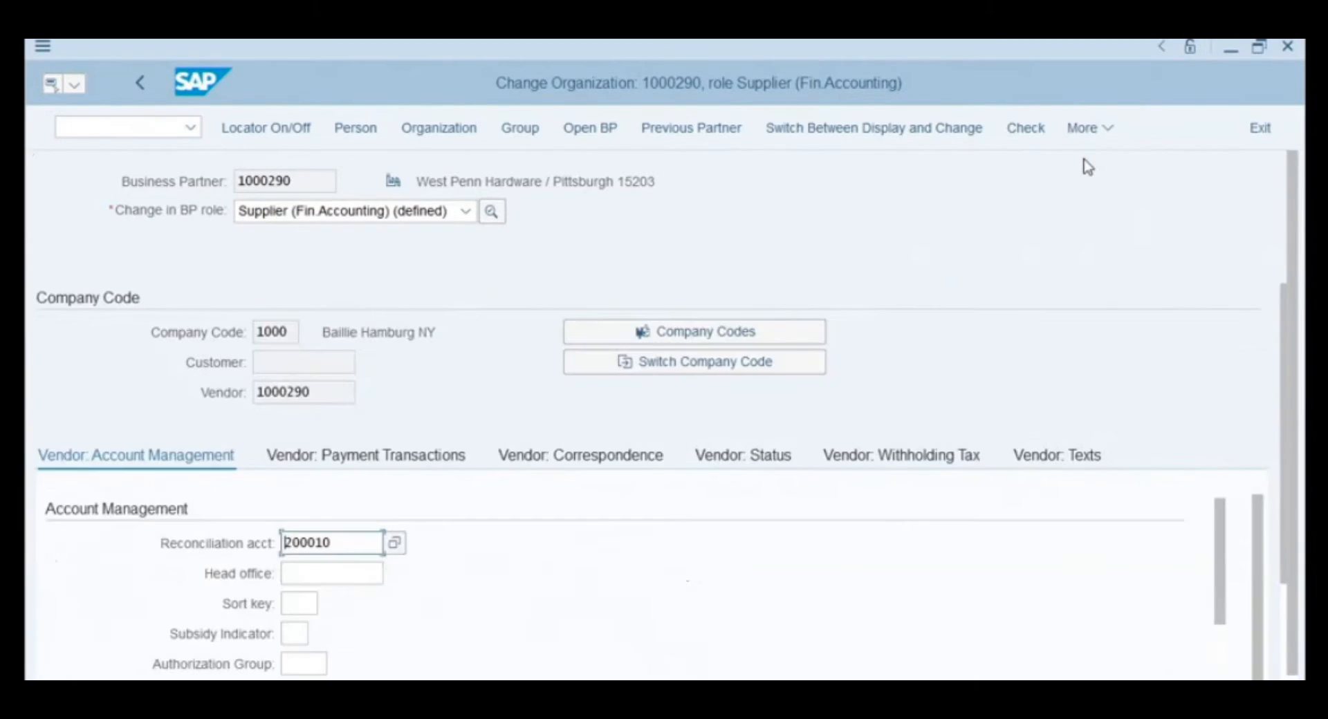
pyautogui.click(353, 456)
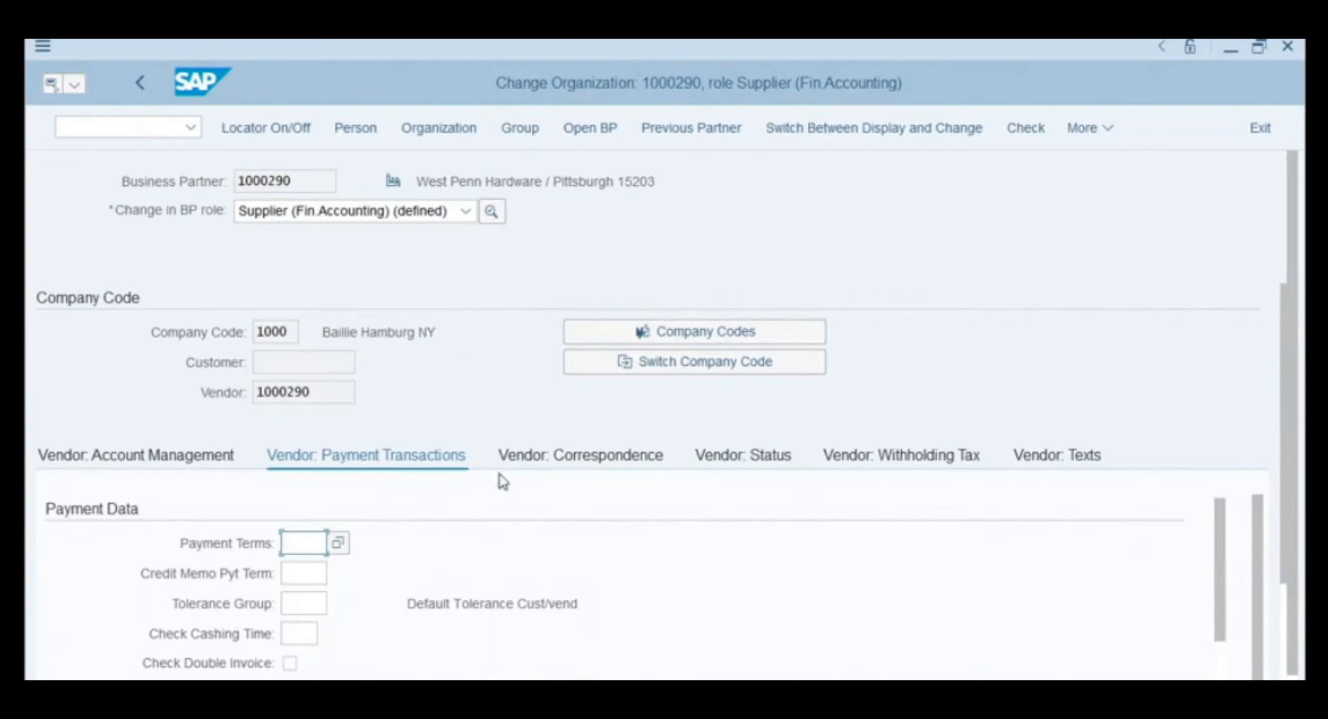
pyautogui.click(339, 544)
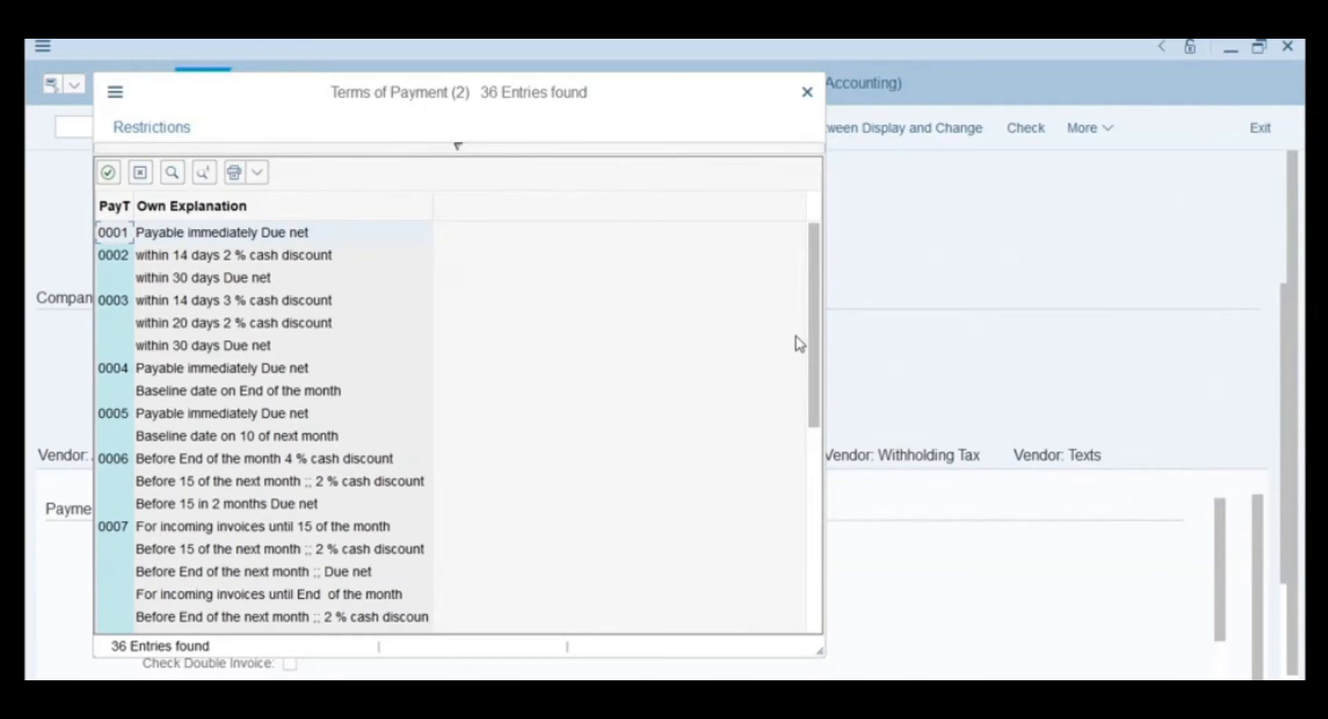
pyautogui.moveTo(814, 349); pyautogui.dragTo(820, 554)
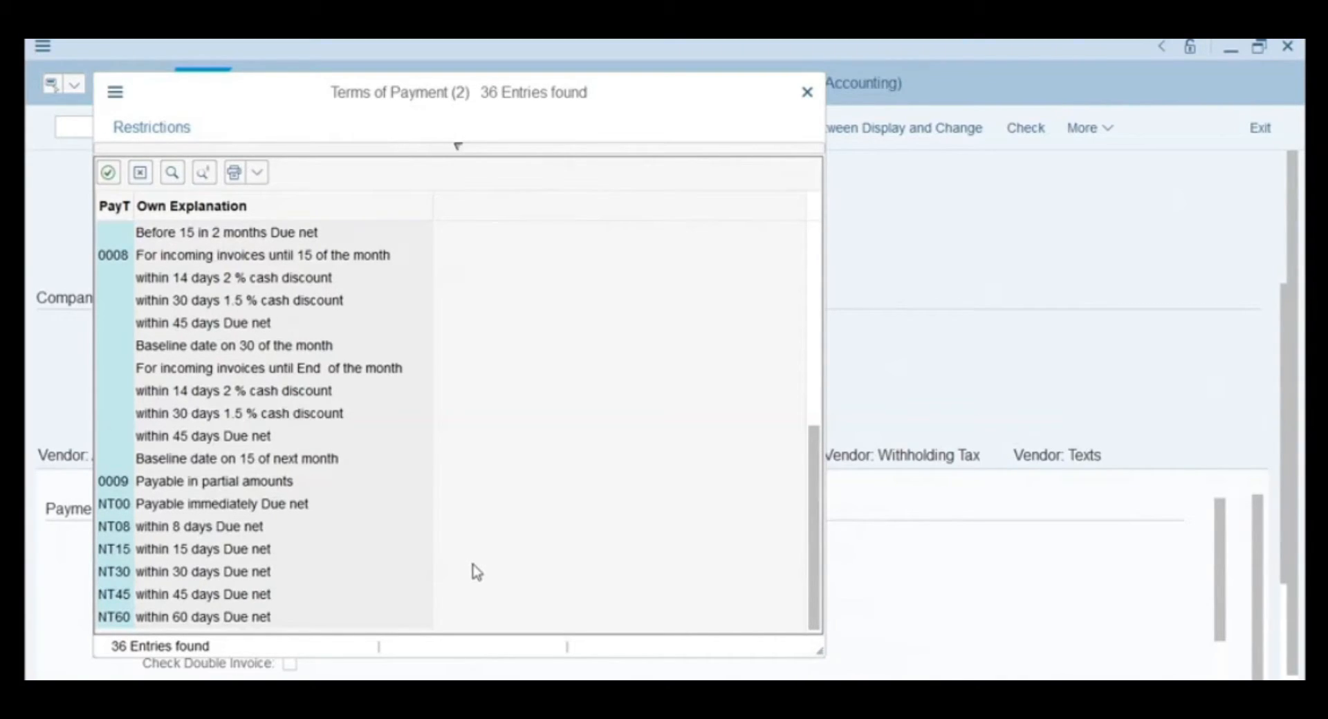
pyautogui.doubleClick(116, 572)
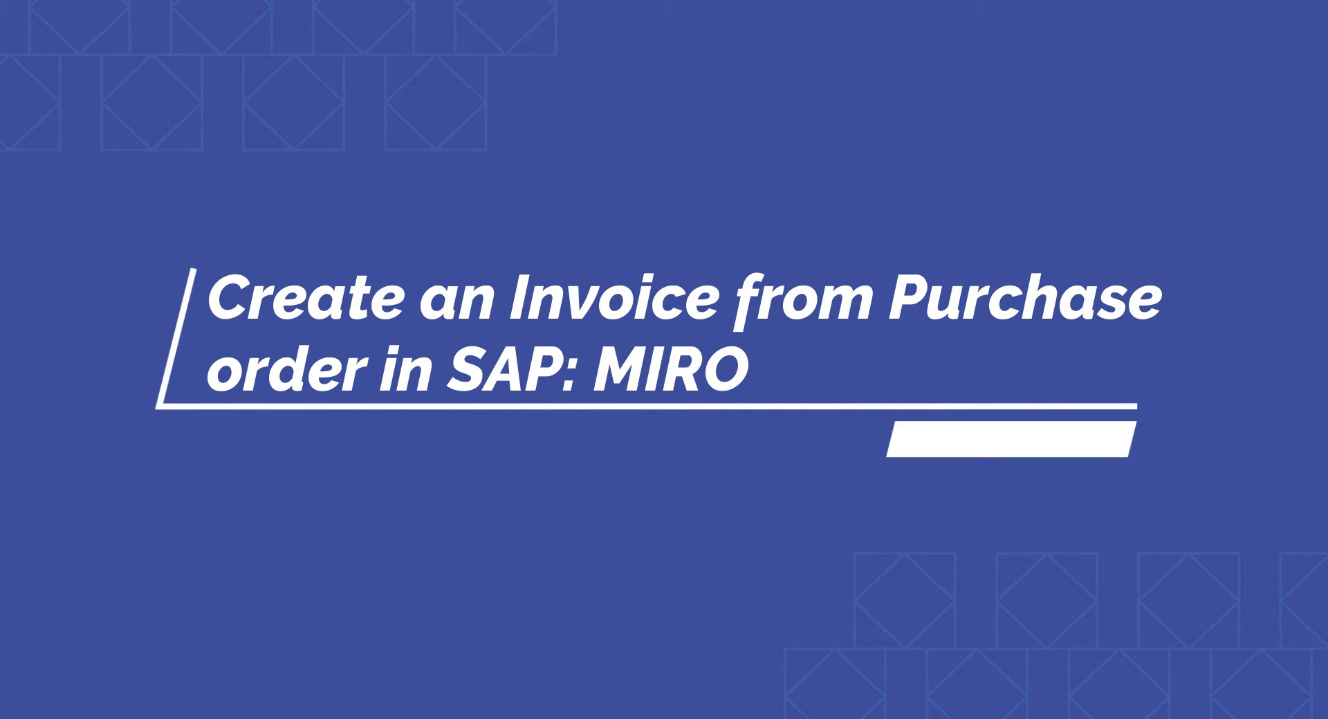
# - Launch MIRO to reach the Enter Incoming Invoice screen for company code 1710
pyautogui.write('MIRO')
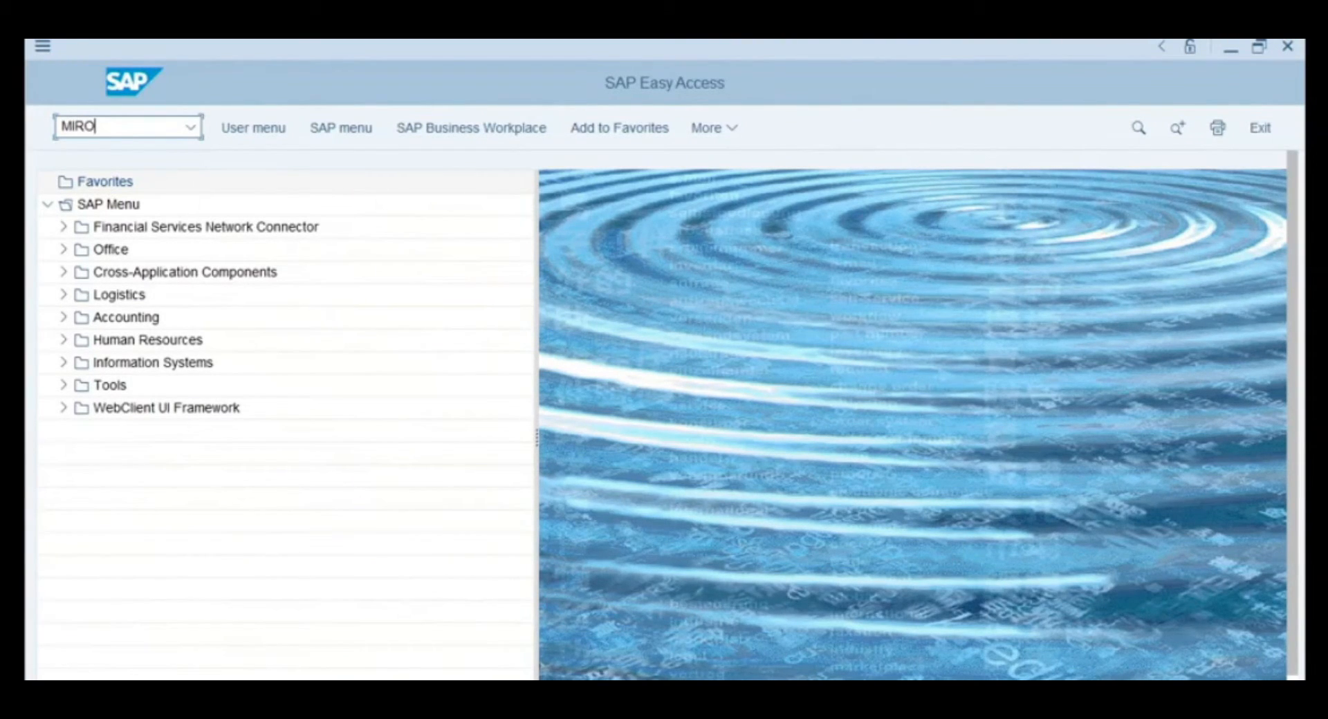
pyautogui.press('Return')
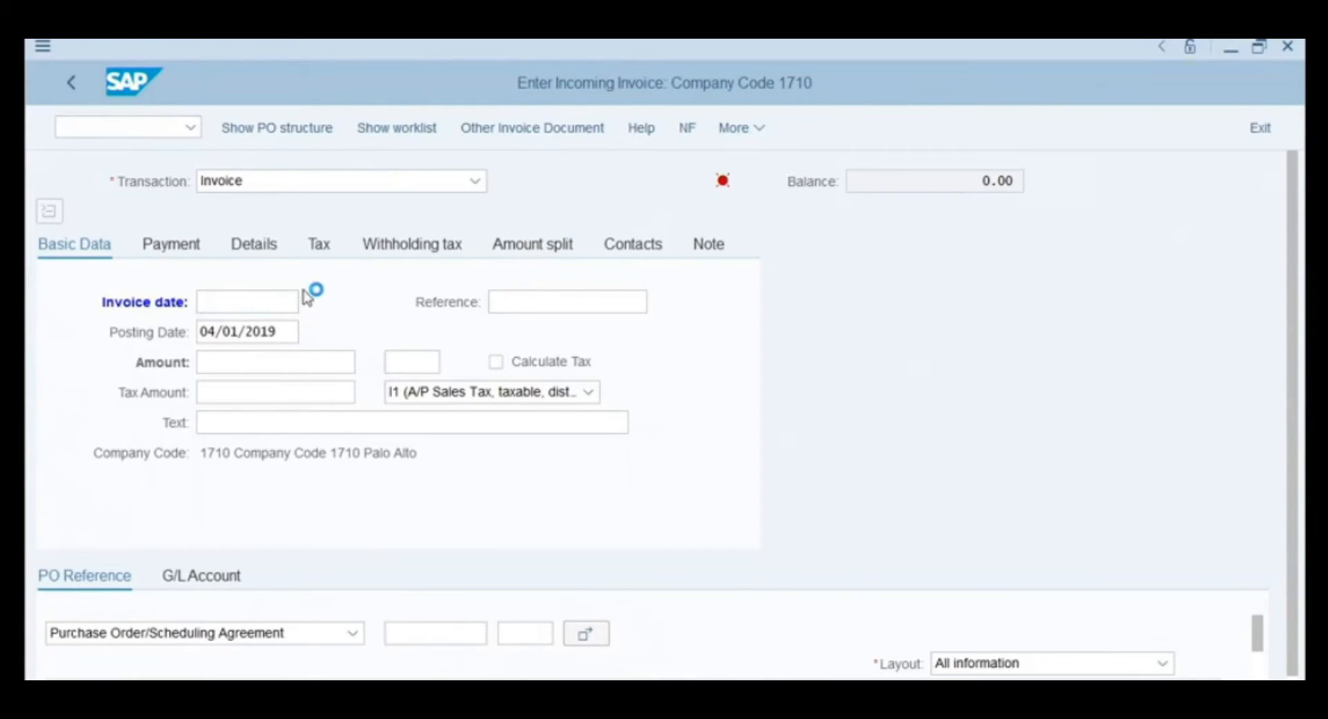
pyautogui.click(311, 302)
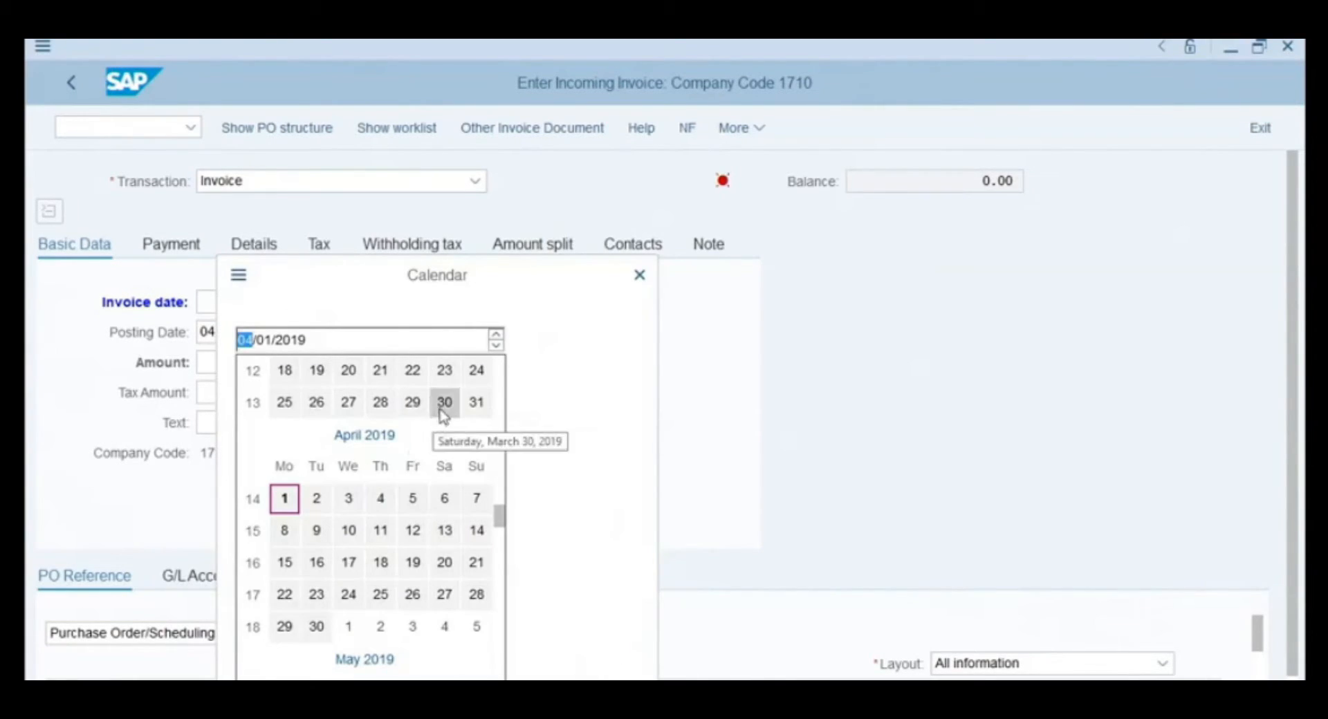
pyautogui.click(418, 408)
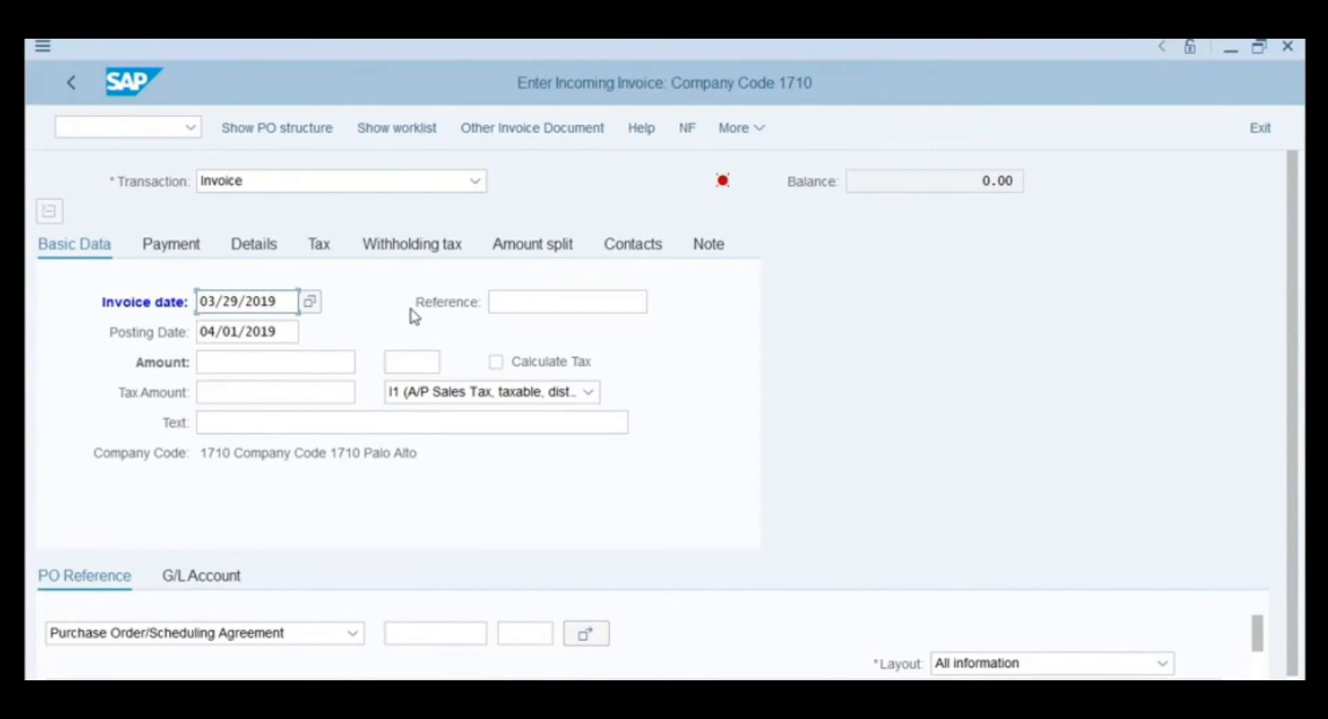
pyautogui.click(521, 303)
pyautogui.write('Invoice 1217')
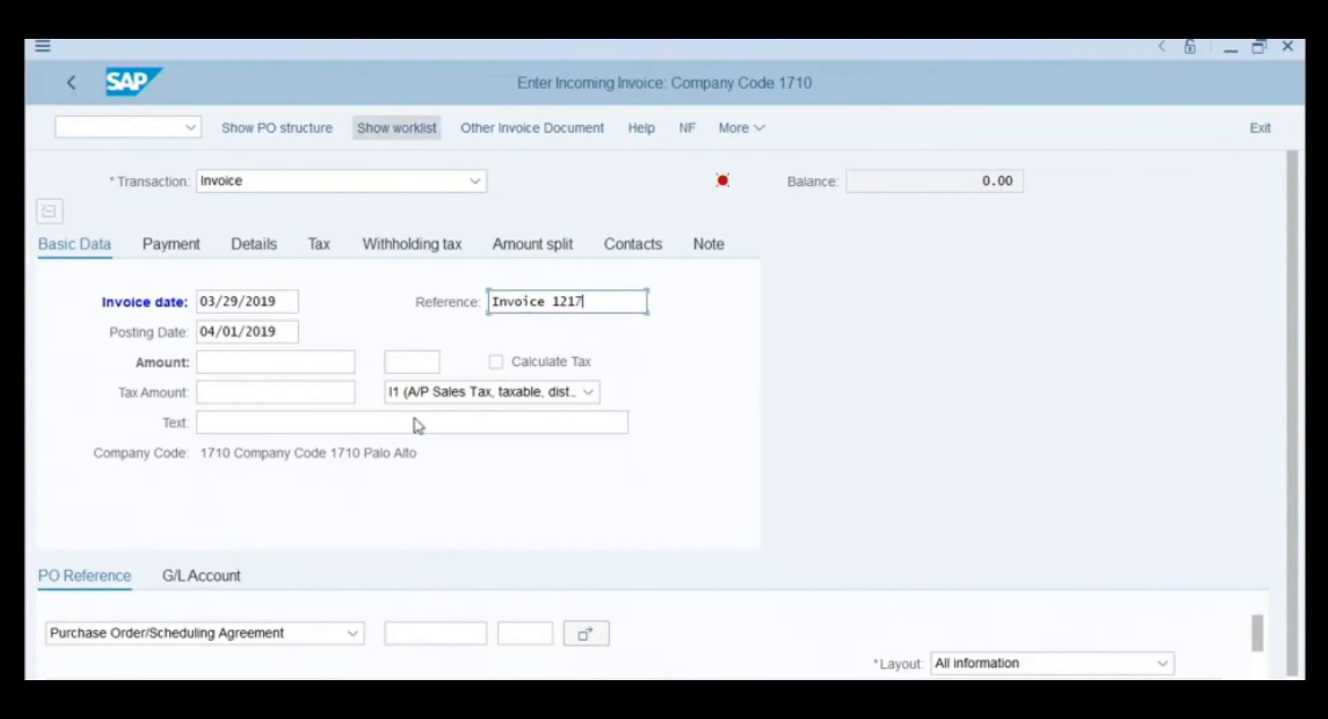
pyautogui.click(433, 633)
pyautogui.write('450')
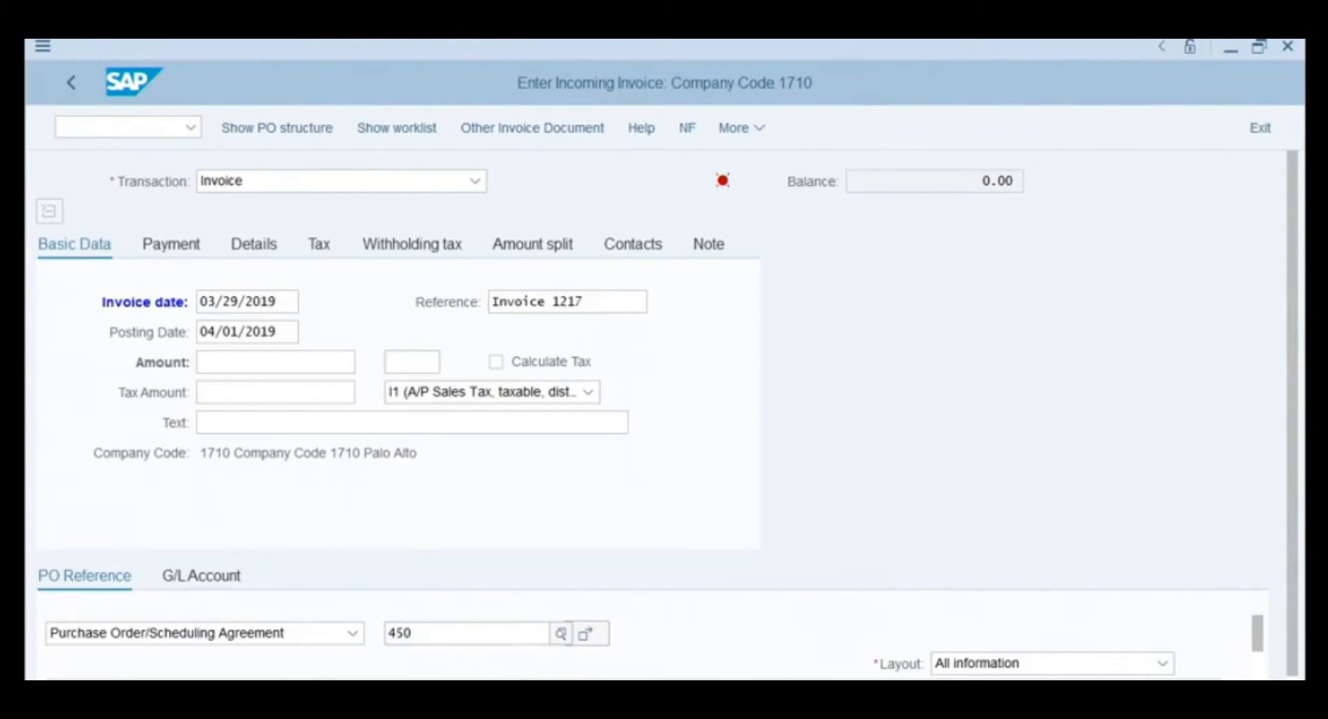
pyautogui.write('0000058')
pyautogui.press('Return')
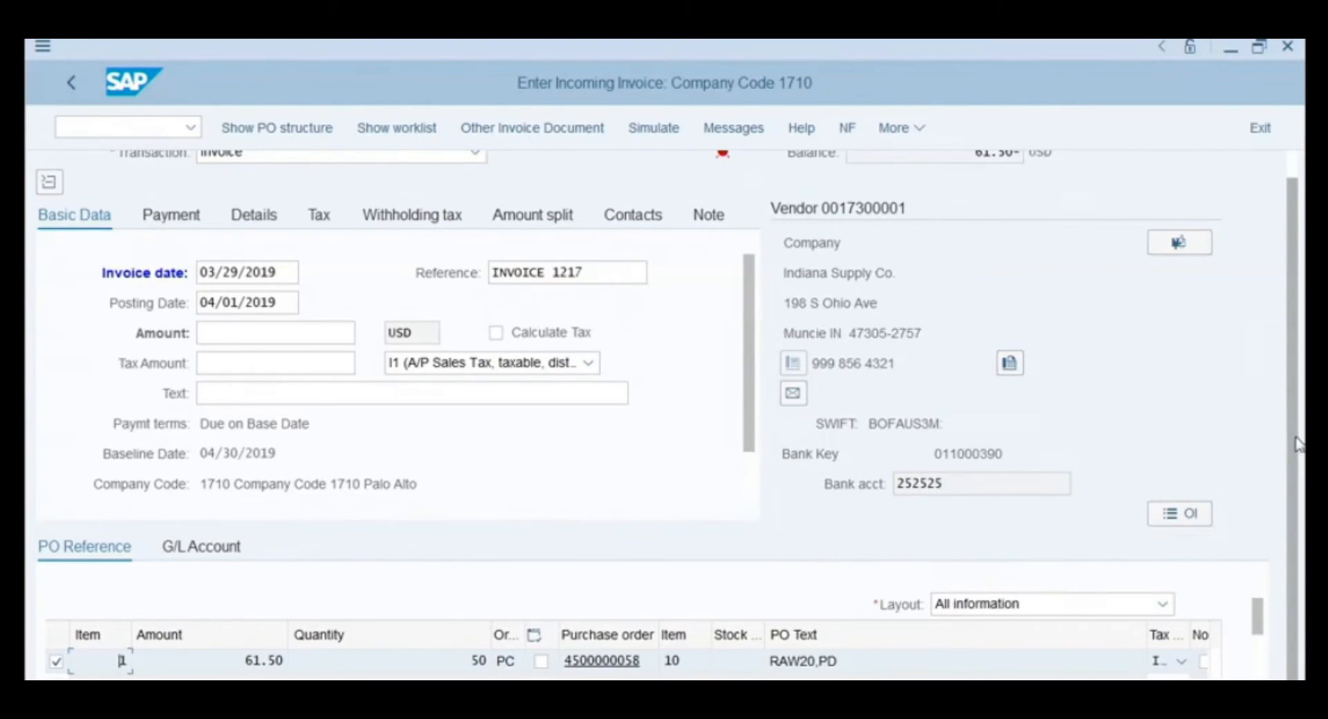
pyautogui.scroll(1, 1298, 388)
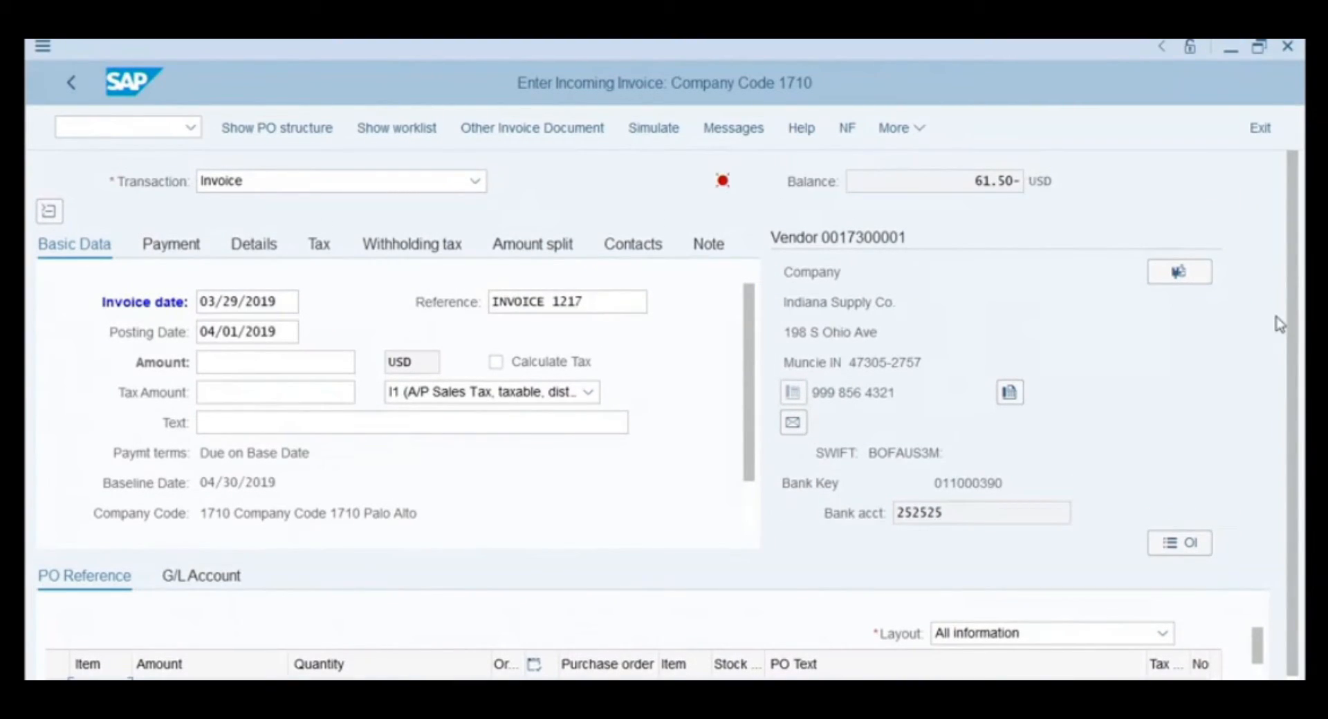
pyautogui.moveTo(723, 184)
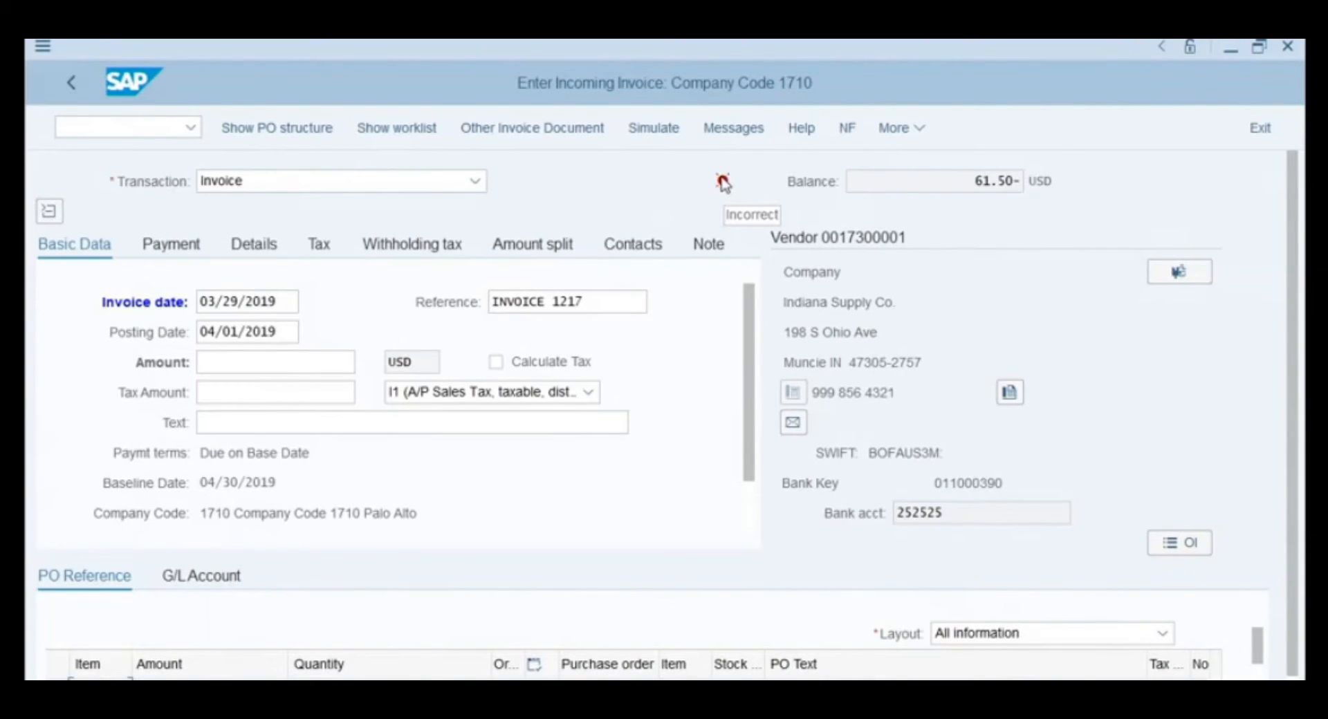
pyautogui.click(270, 362)
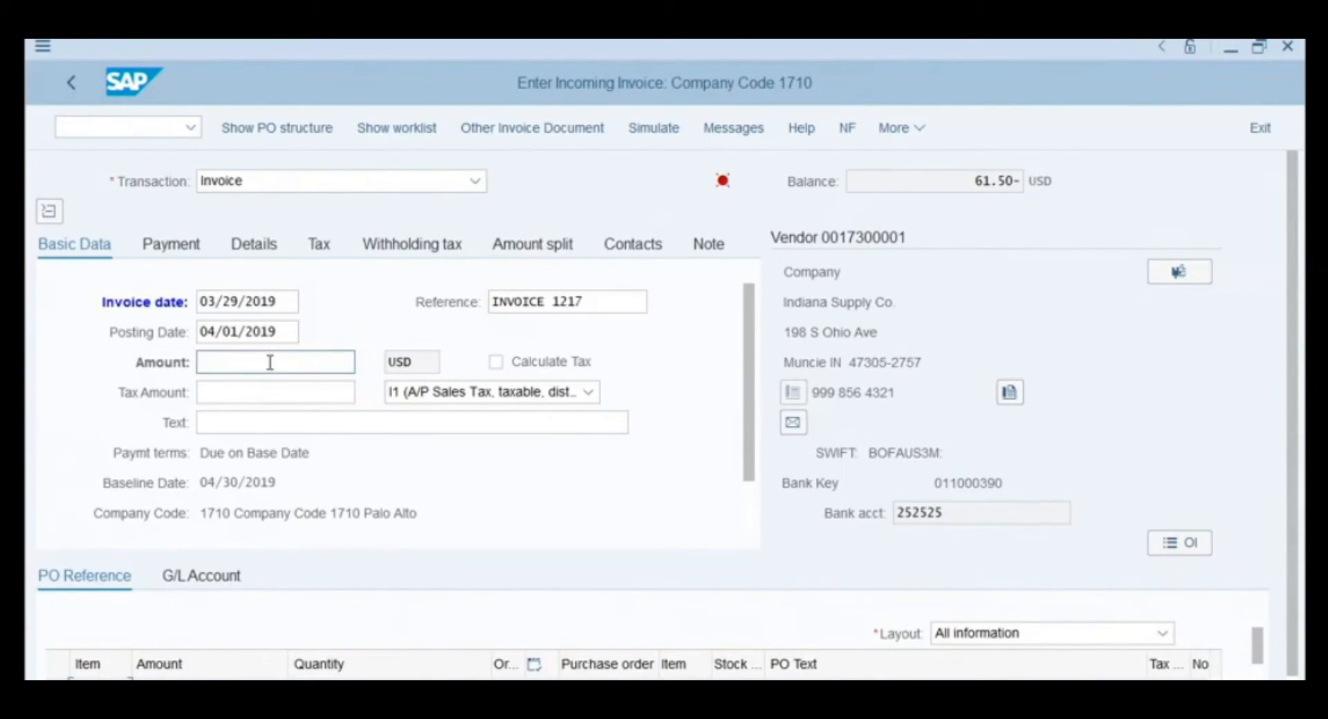
pyautogui.write('61.')
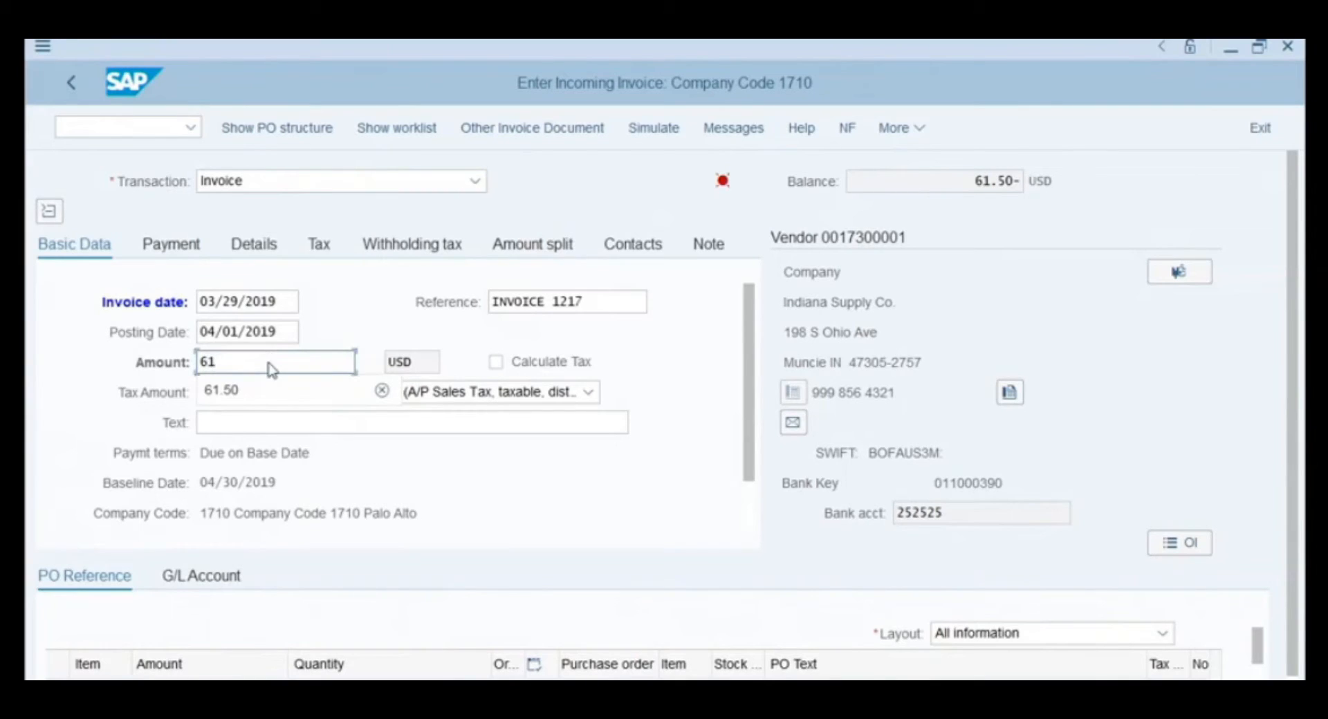
pyautogui.write('50')
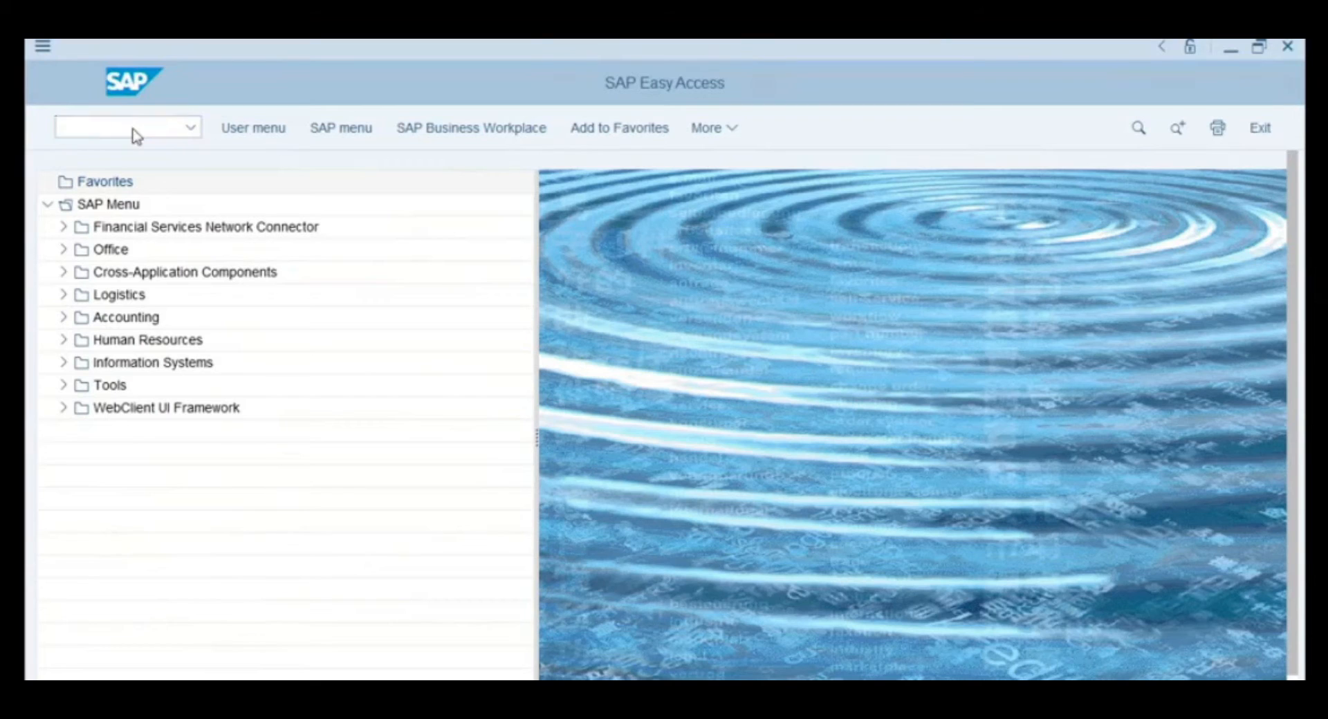
# - Start transaction FB60 for a blank Enter Vendor Invoice form in company code 1710
pyautogui.click(137, 131)
pyautogui.write('fb60')
pyautogui.press('Return')
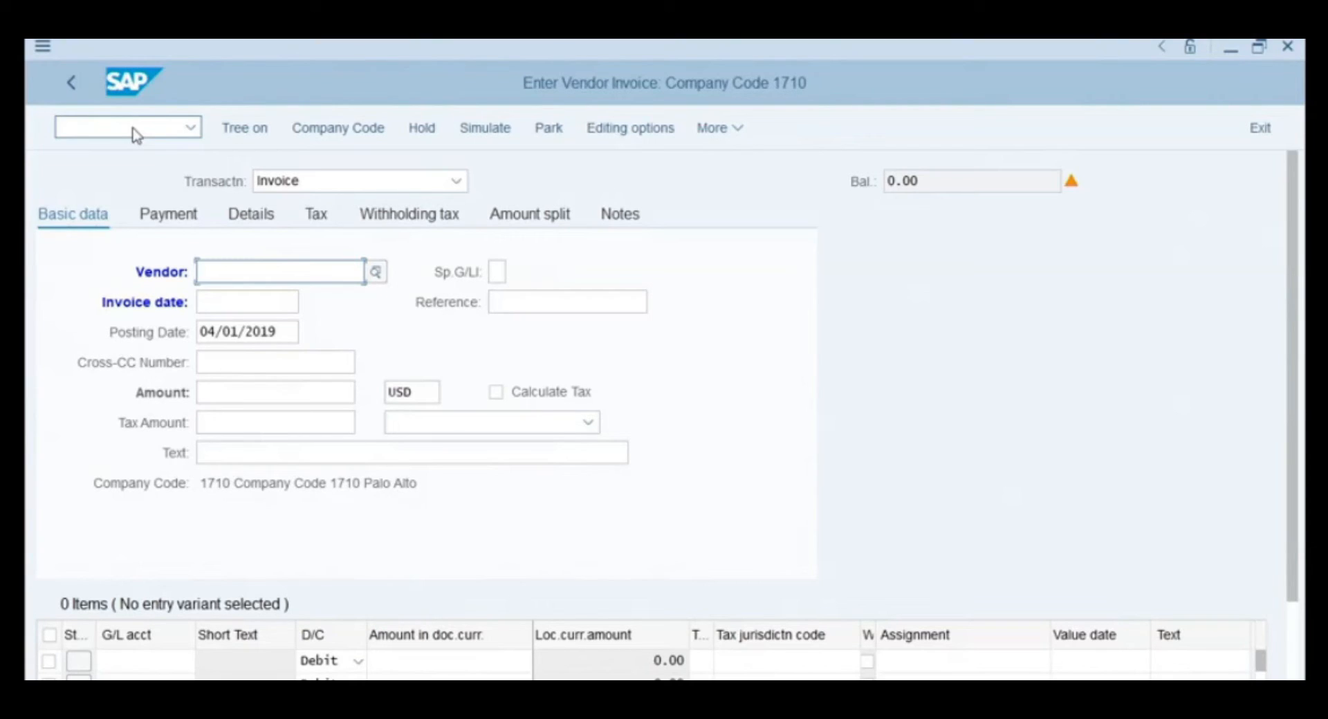
# - Enter vendor 17300001, invoice date 04/01/2019 and reference 'Invoice 88', then confirm the header
pyautogui.write('173')
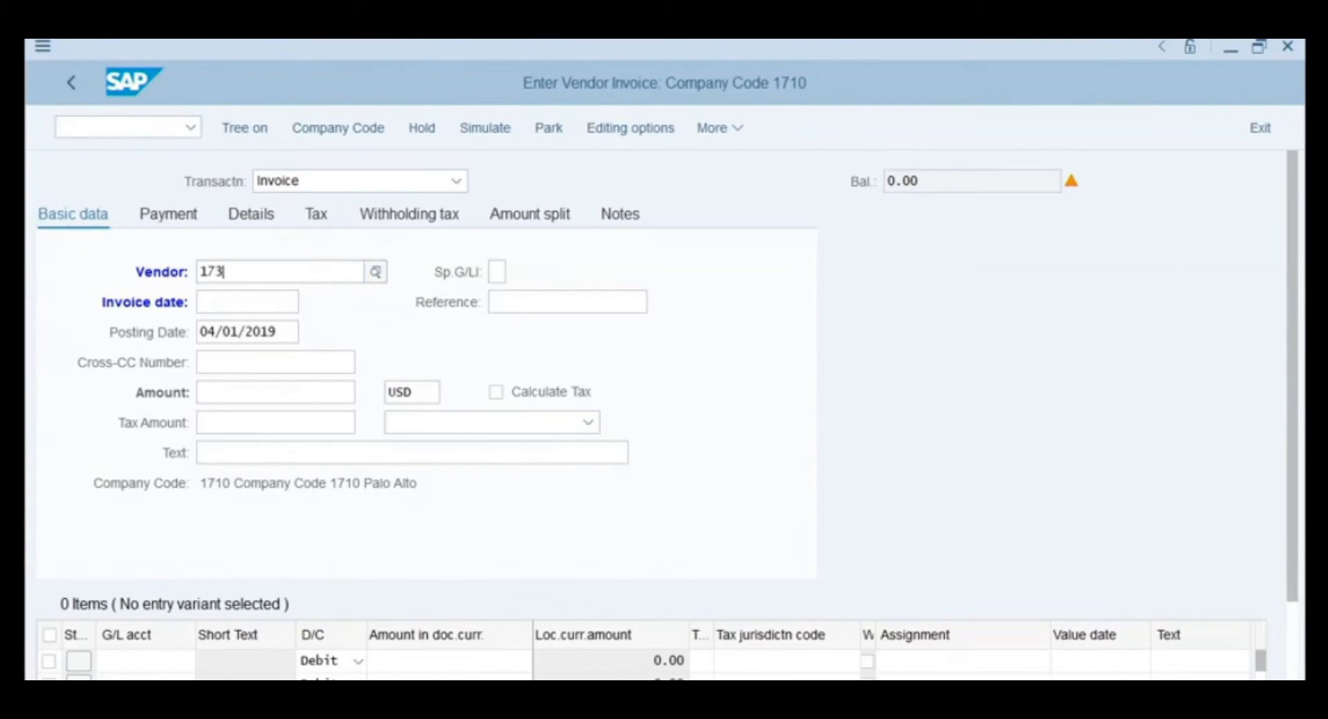
pyautogui.write('00001')
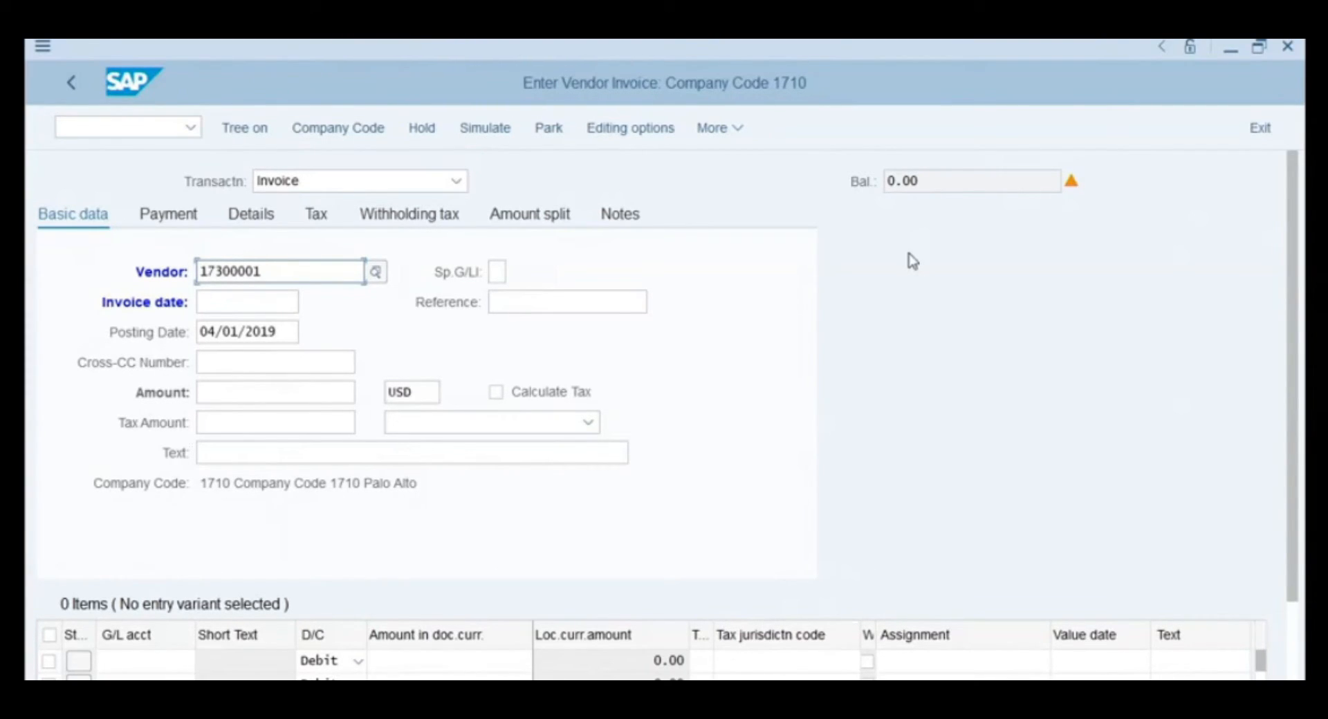
pyautogui.click(294, 304)
pyautogui.click(309, 304)
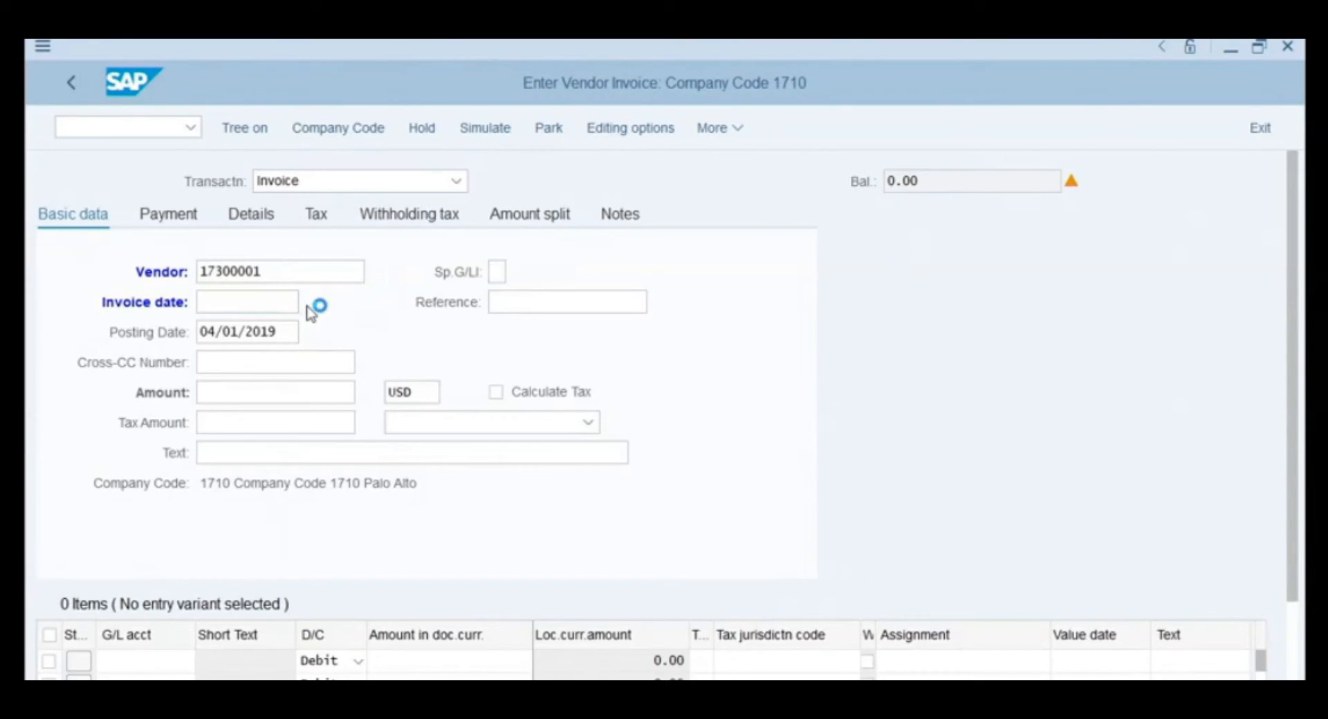
pyautogui.doubleClick(284, 498)
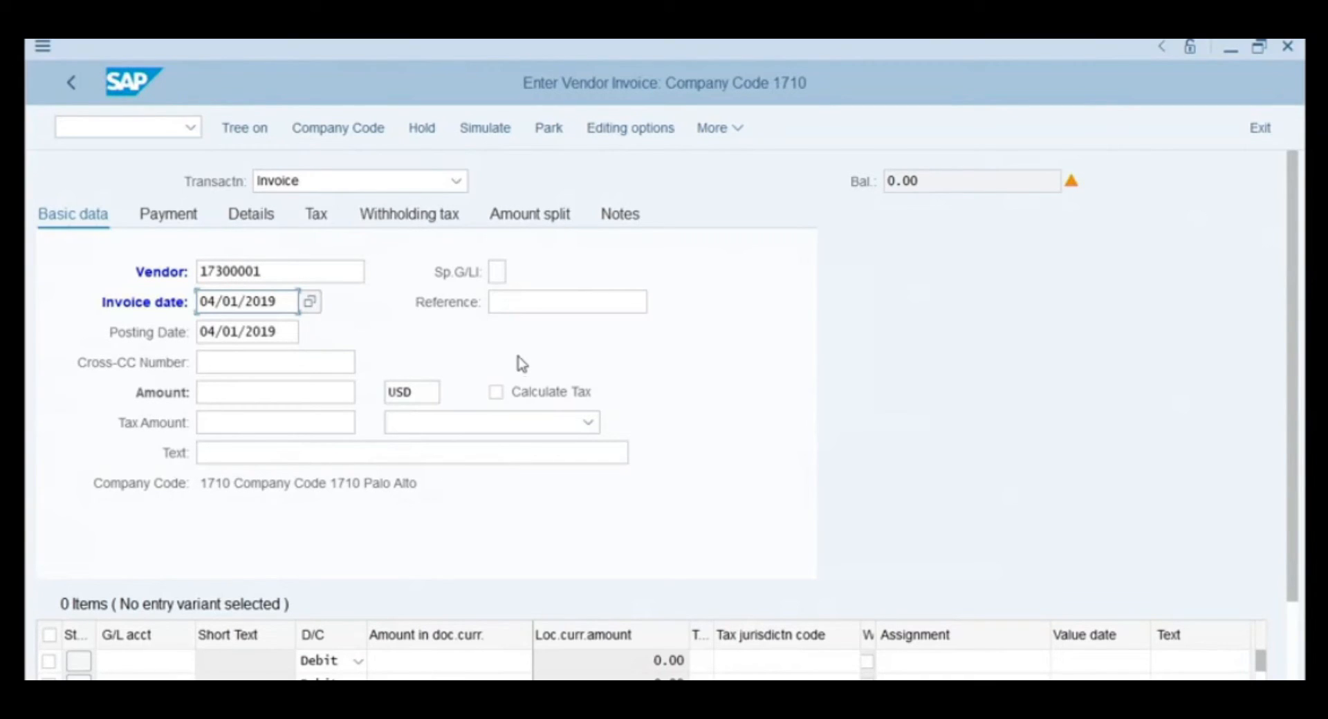
pyautogui.click(526, 304)
pyautogui.write('Invoice 88')
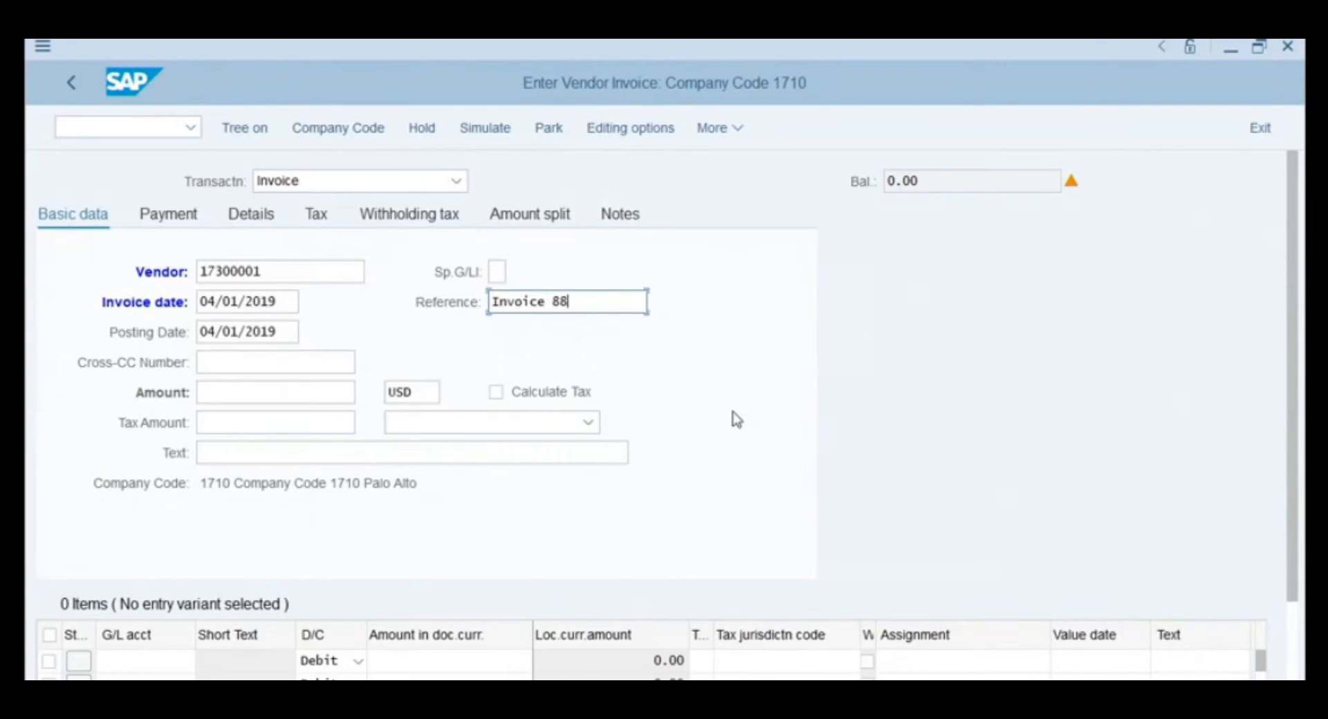
pyautogui.press('Return')
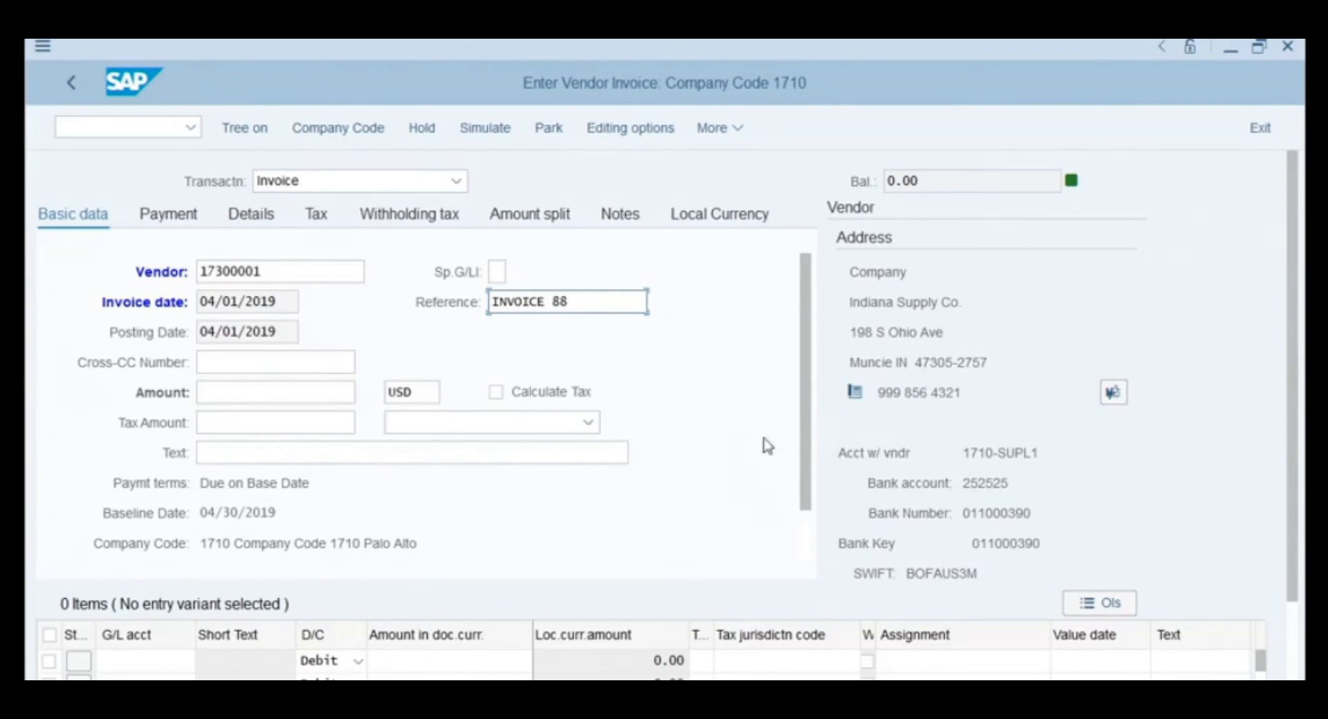
# - Enter an invoice amount of 1000 and check the 1,000.00- unbalanced status
pyautogui.click(247, 398)
pyautogui.write('1000')
pyautogui.press('Return')
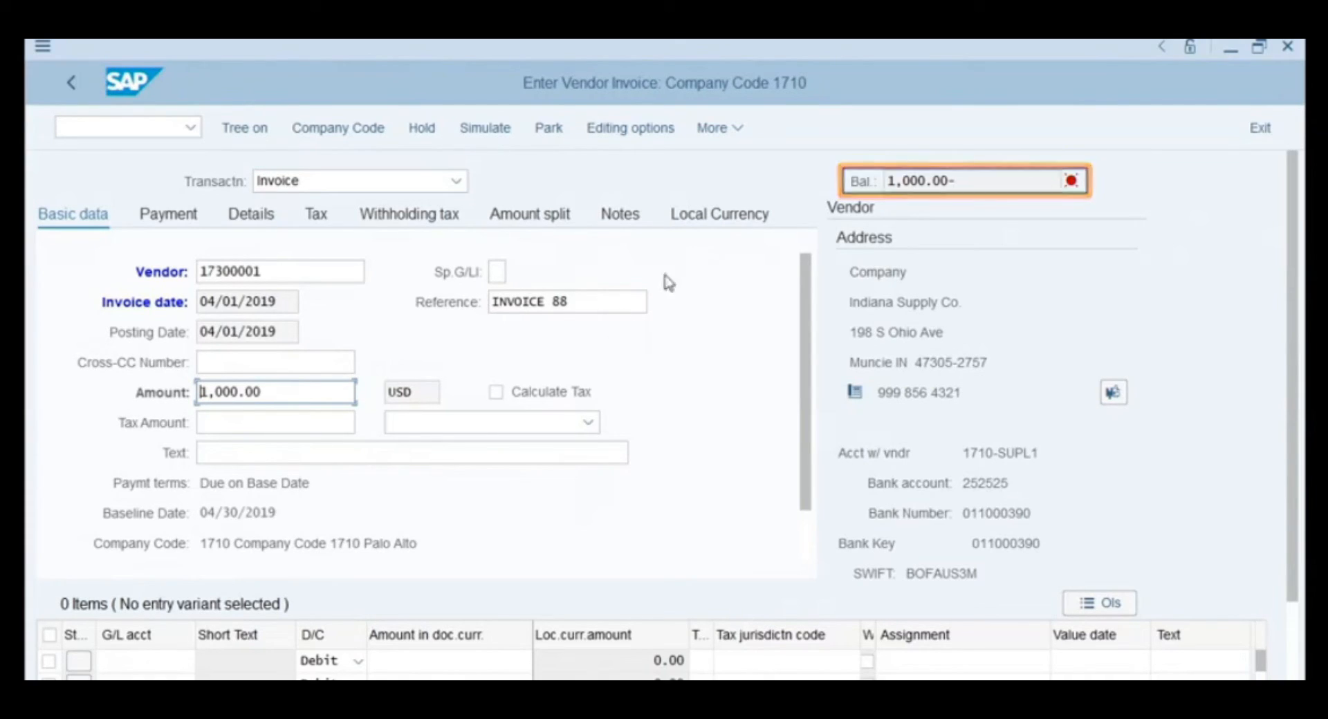
pyautogui.moveTo(1074, 179)
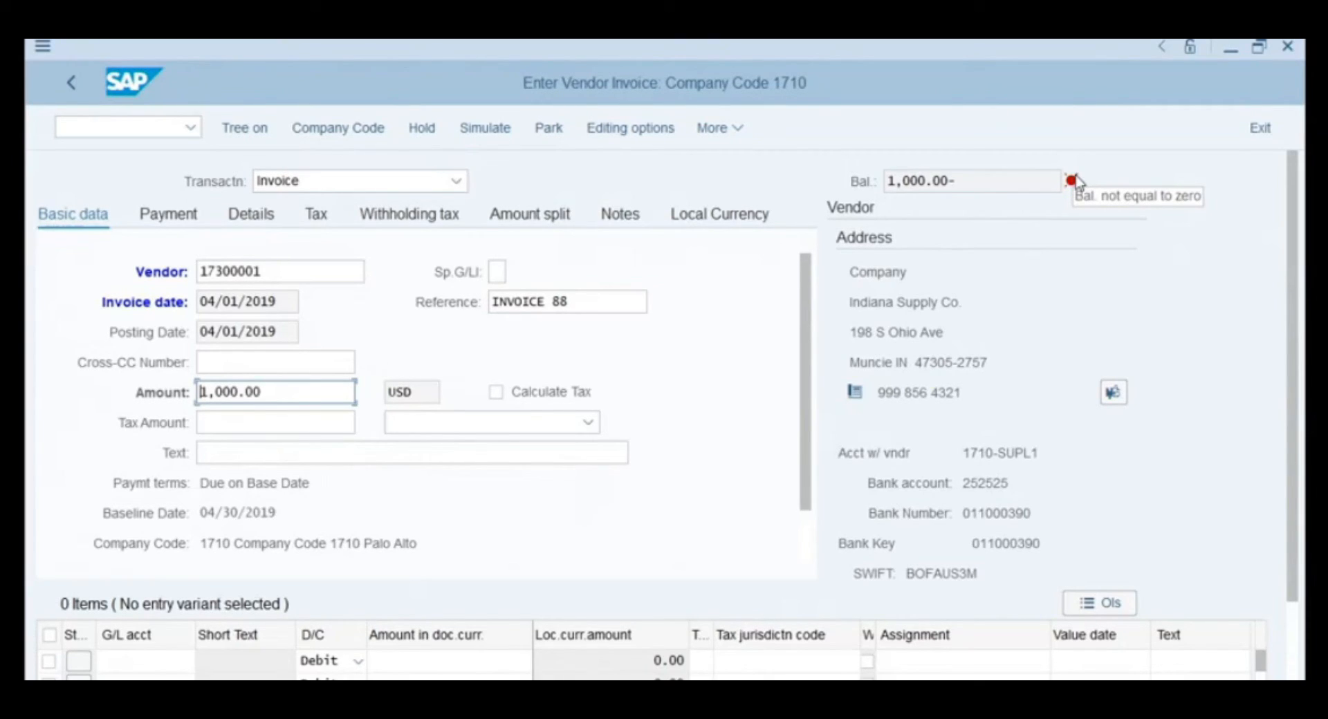
# - Add a first item line on G/L account 21720000 for 1,000.00, bringing the balance to 0.00
pyautogui.click(135, 665)
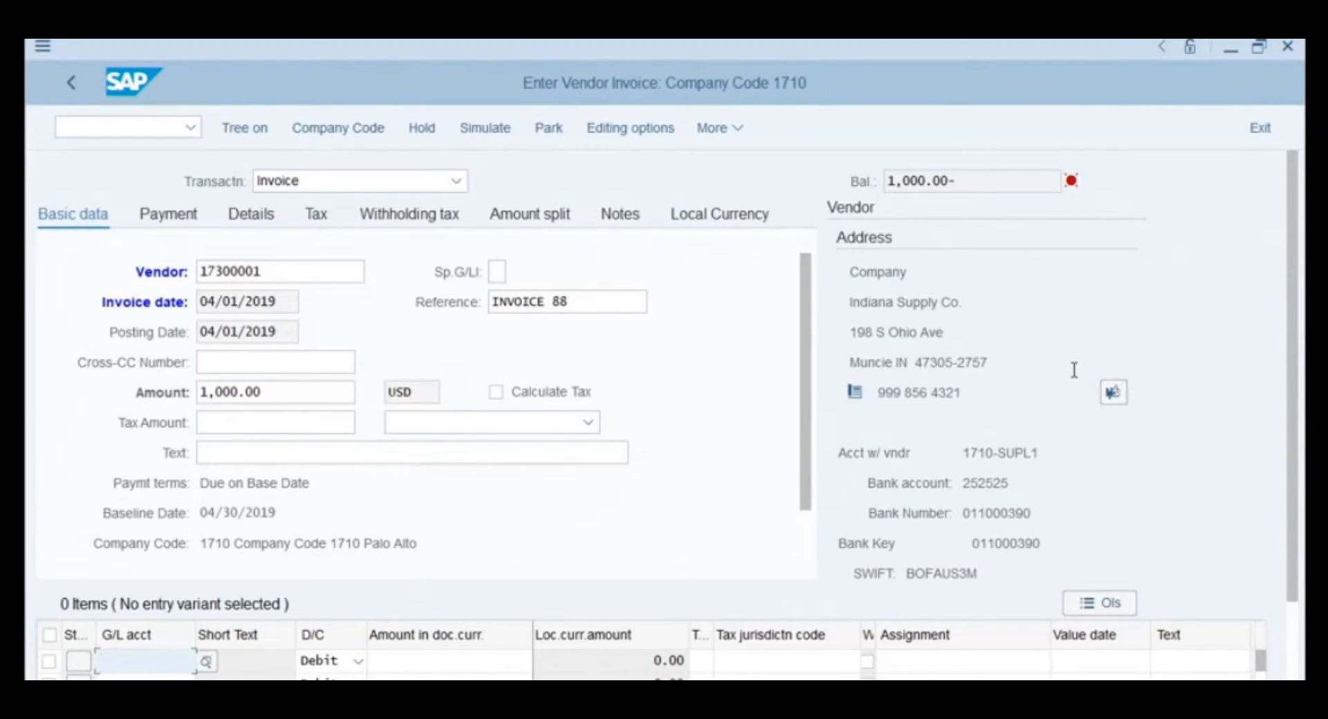
pyautogui.write('2172')
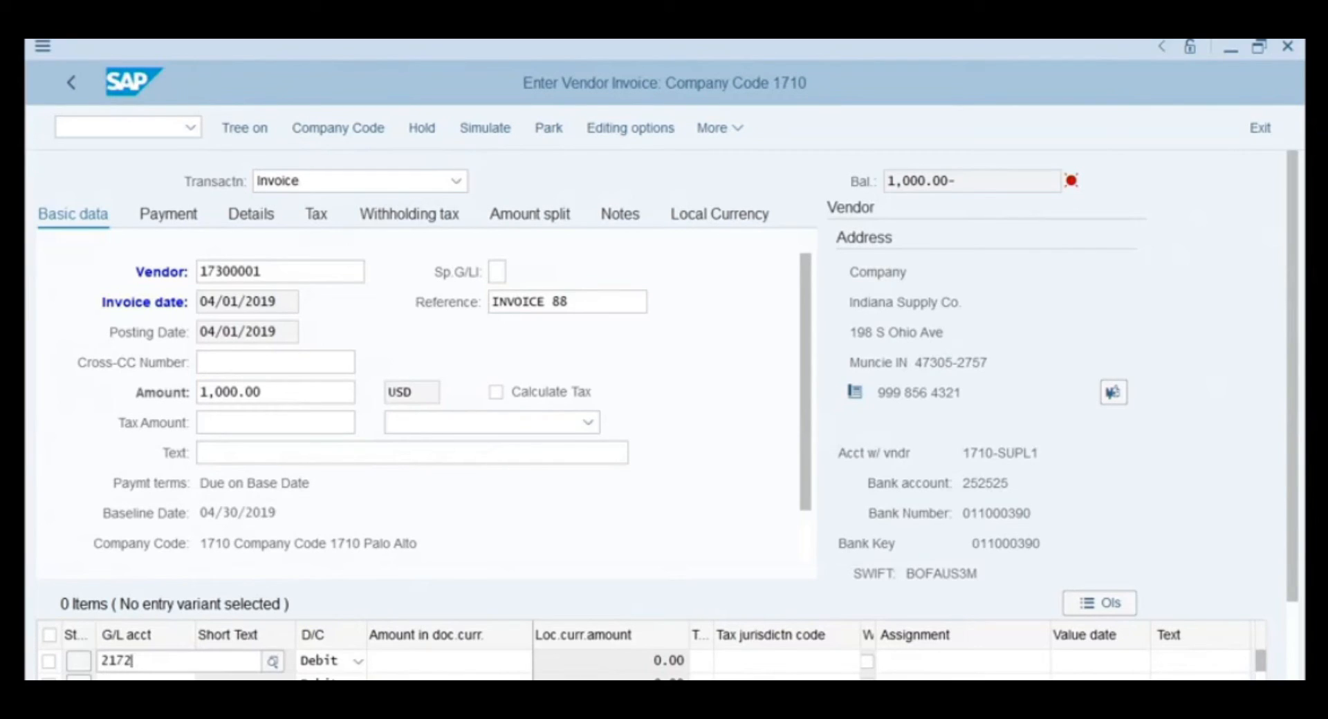
pyautogui.write('0000')
pyautogui.press('Return')
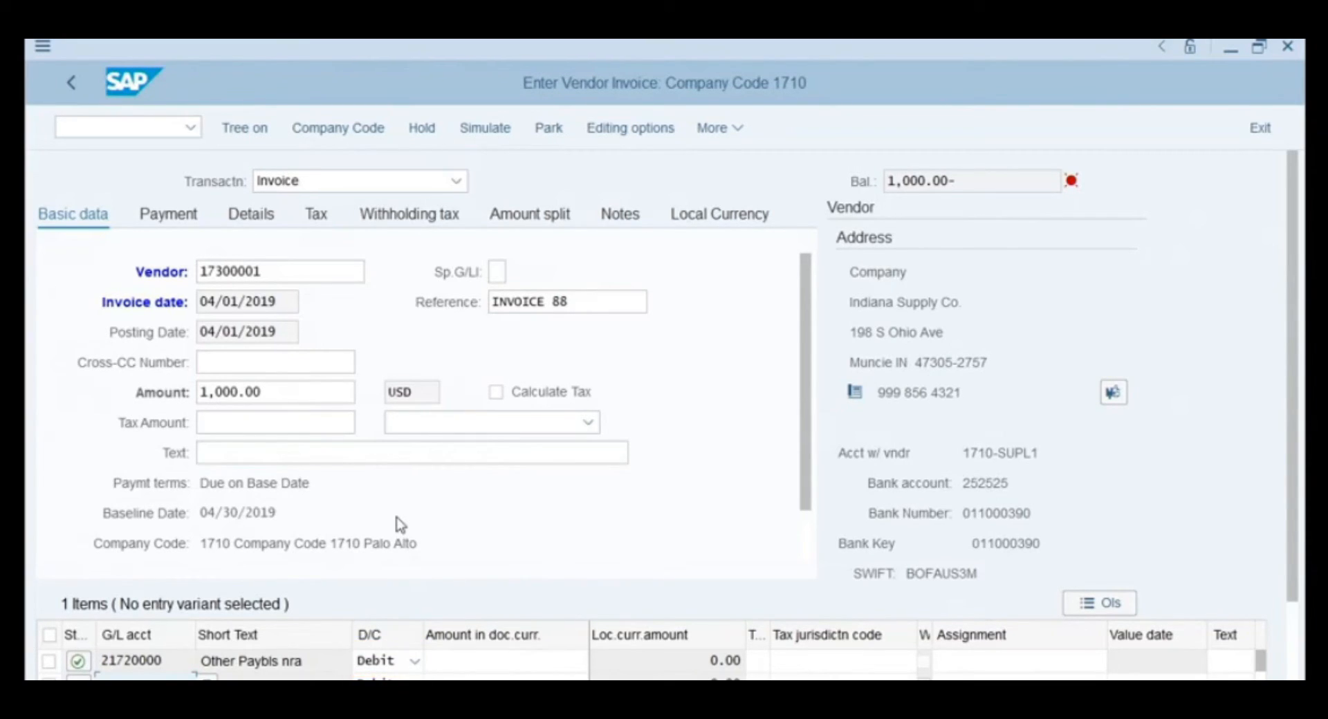
pyautogui.click(482, 663)
pyautogui.write('1000')
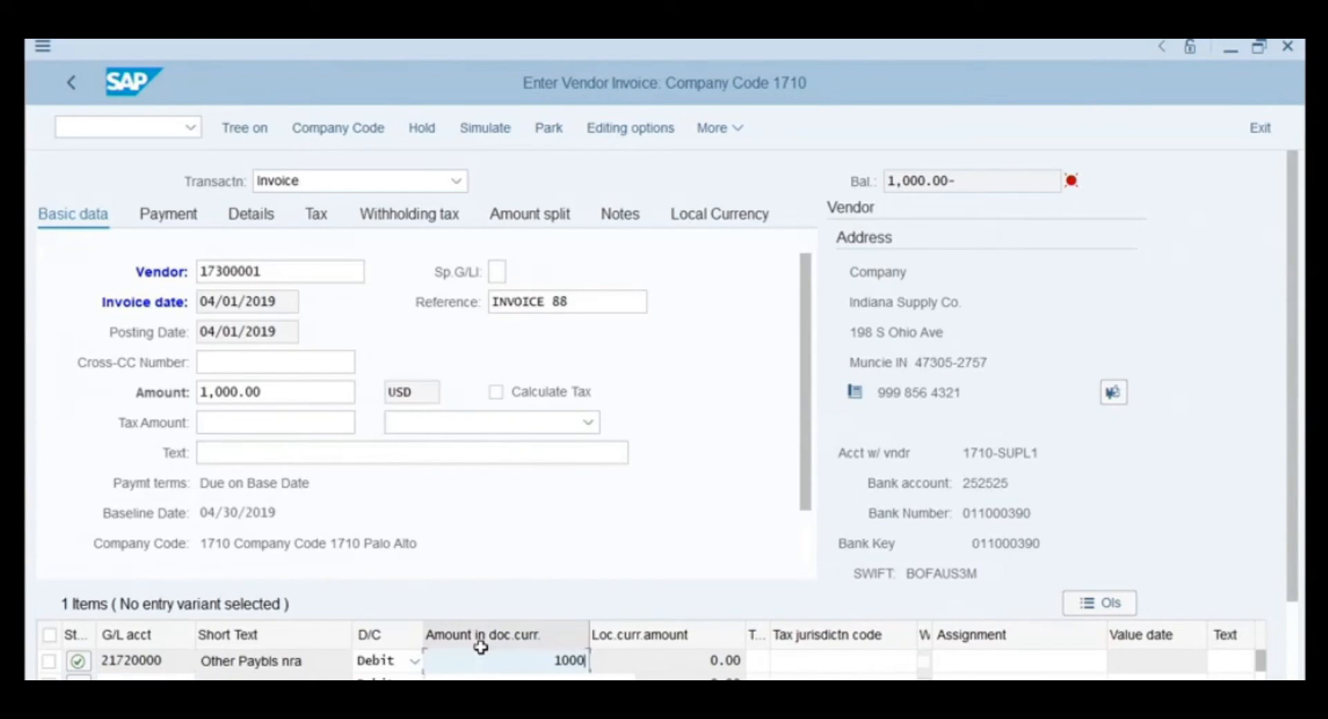
pyautogui.press('Return')
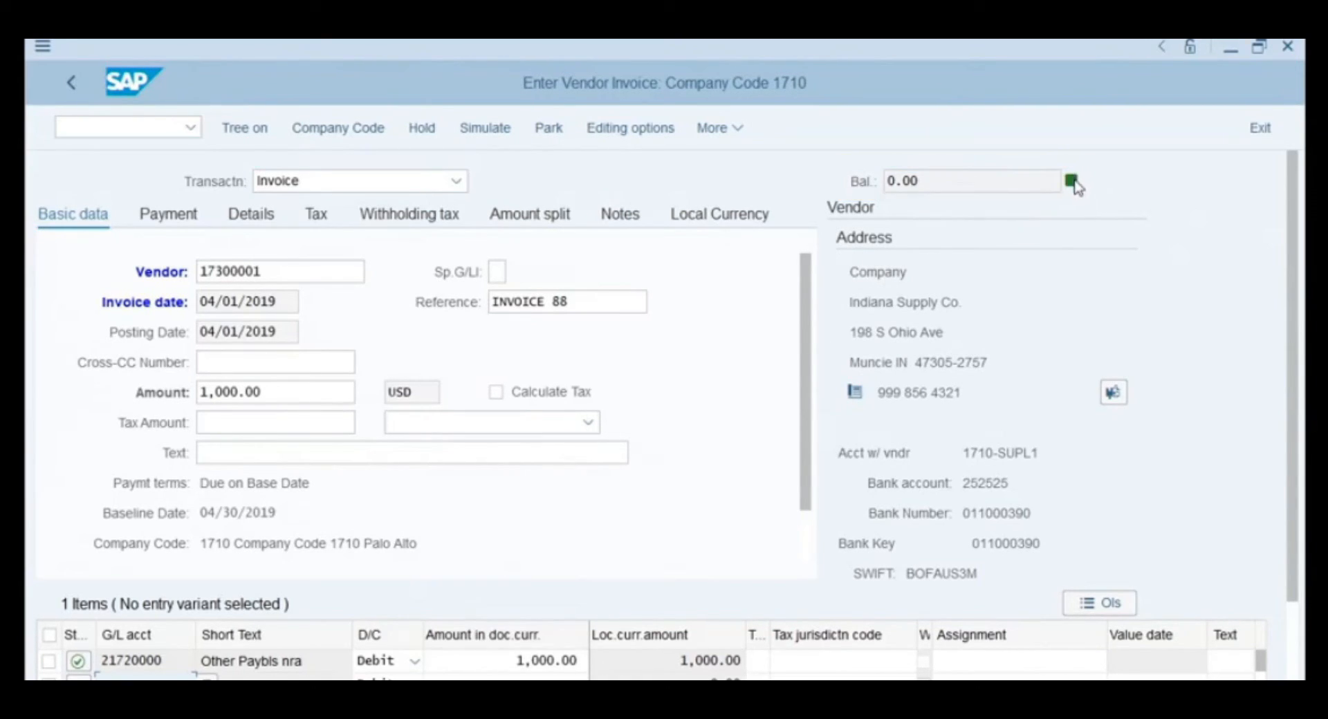
pyautogui.moveTo(1071, 184)
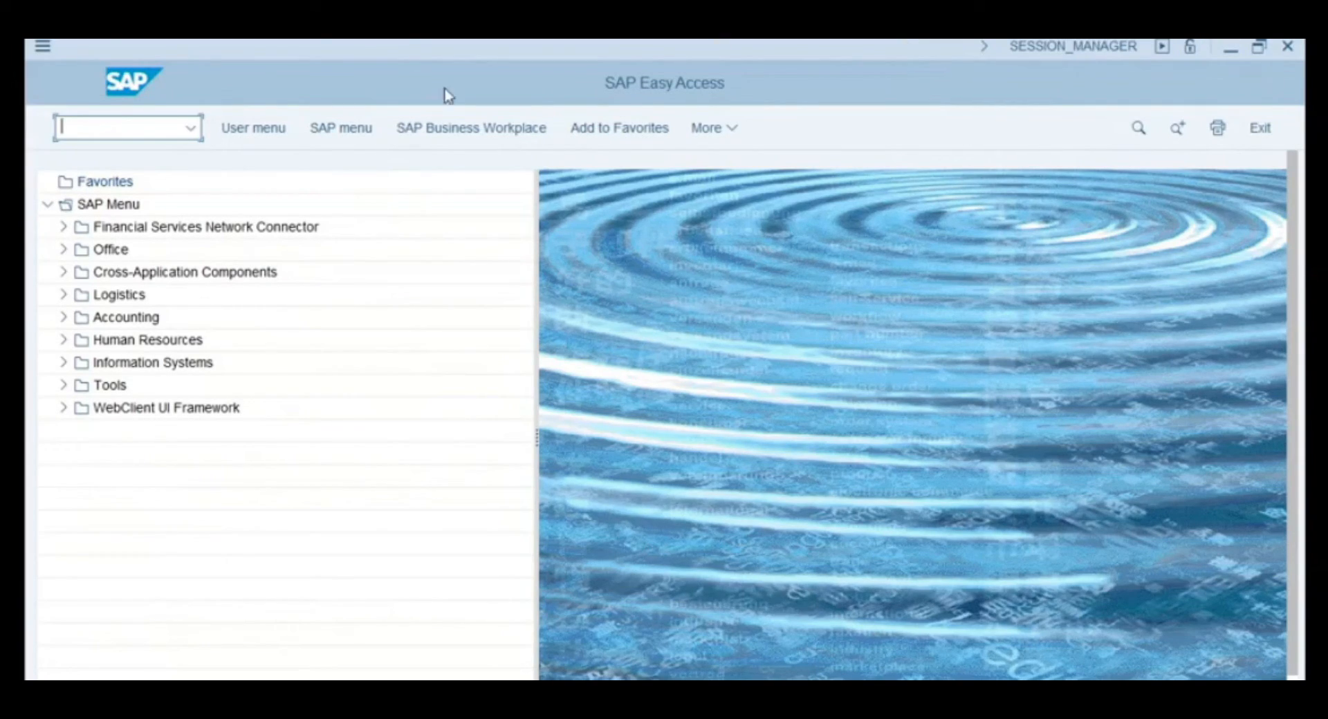
# - Launch transaction S_ALR_87012103 to reach the vendor line-items selection screen
pyautogui.write('S_alr_87012103')
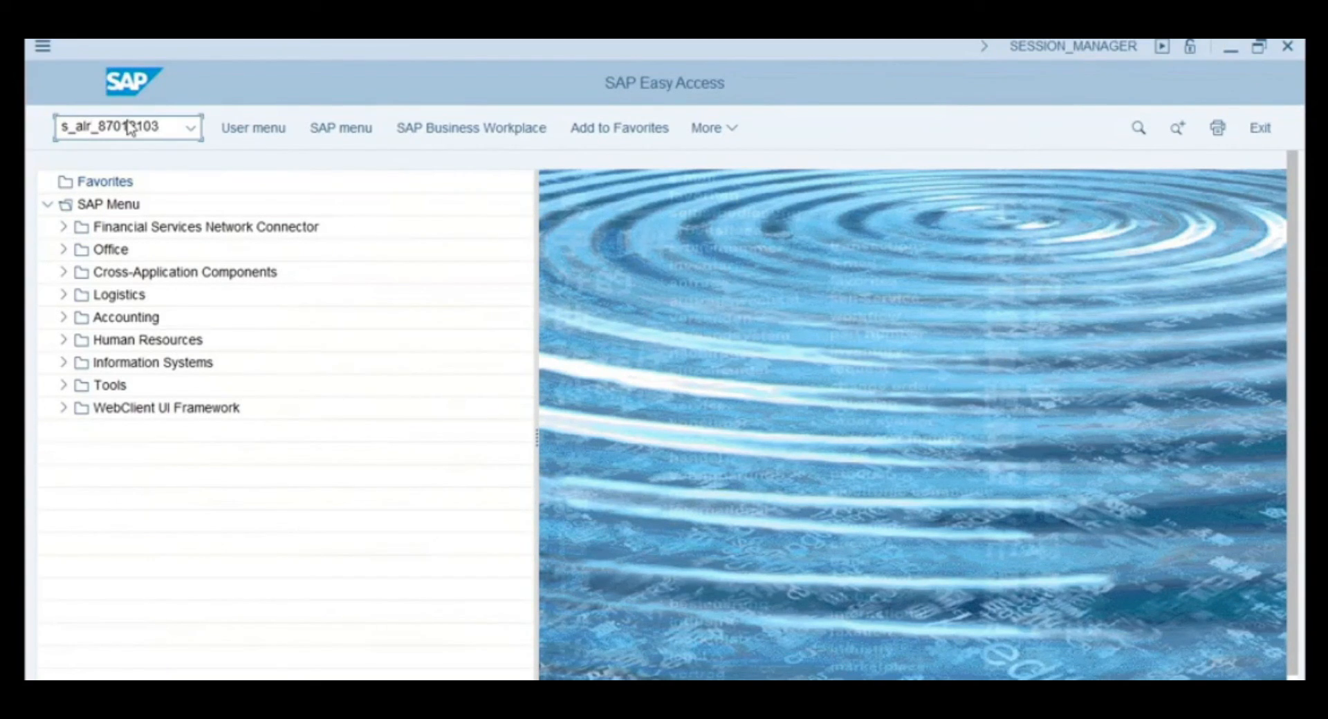
pyautogui.press('Return')
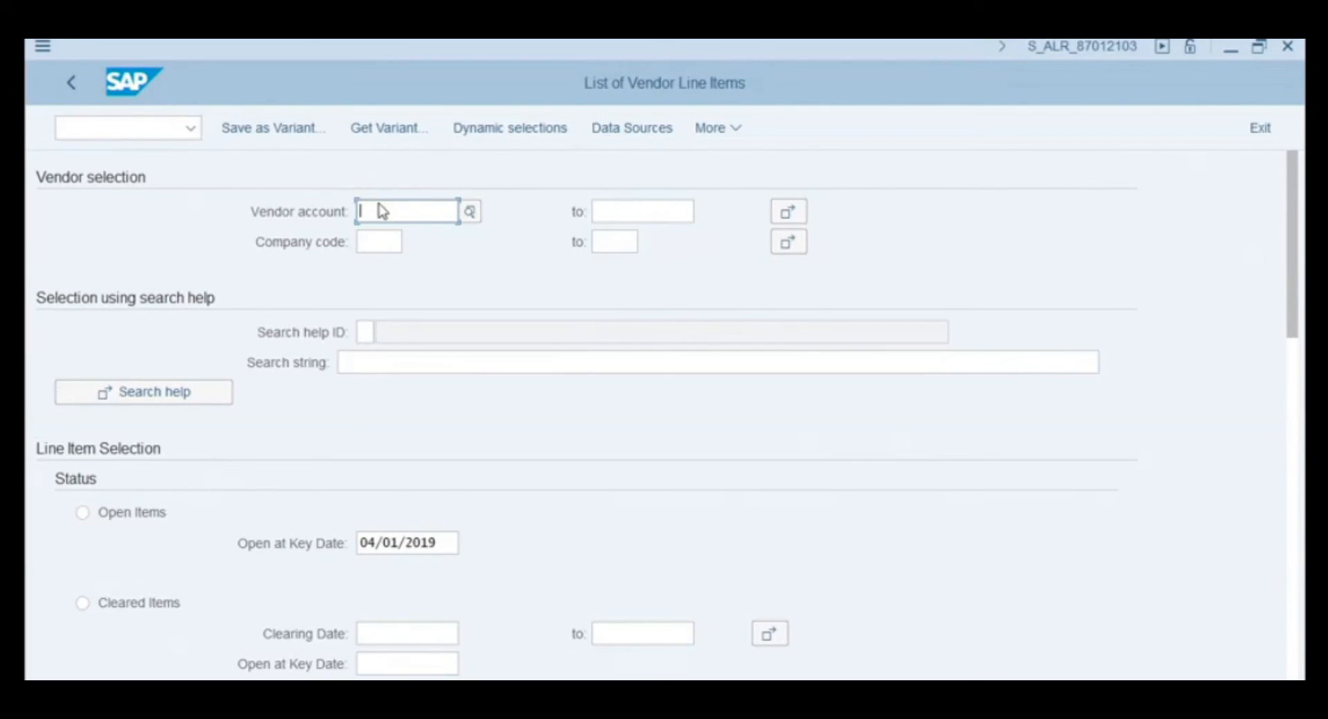
# - Enter vendor account 17300001 and layout LI on the report selection screen
pyautogui.write('17')
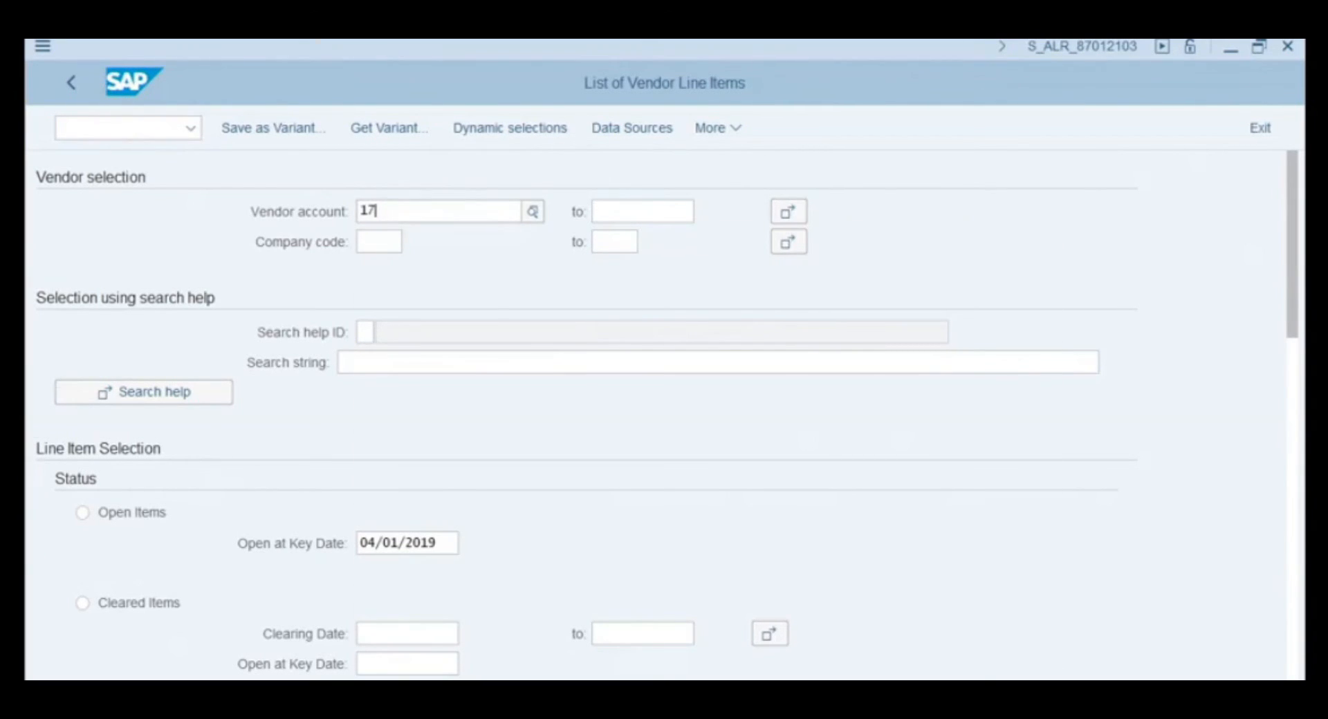
pyautogui.write('300001')
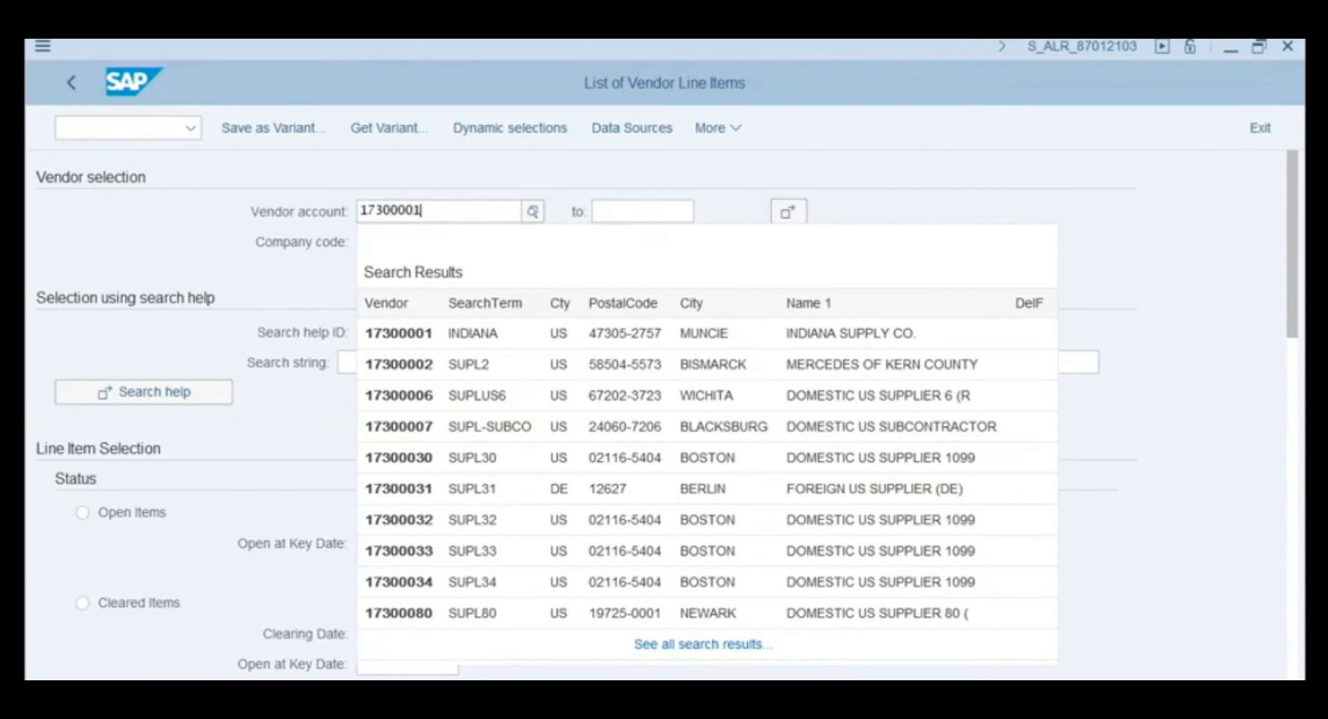
pyautogui.click(886, 189)
pyautogui.scroll(-2, 885, 199)
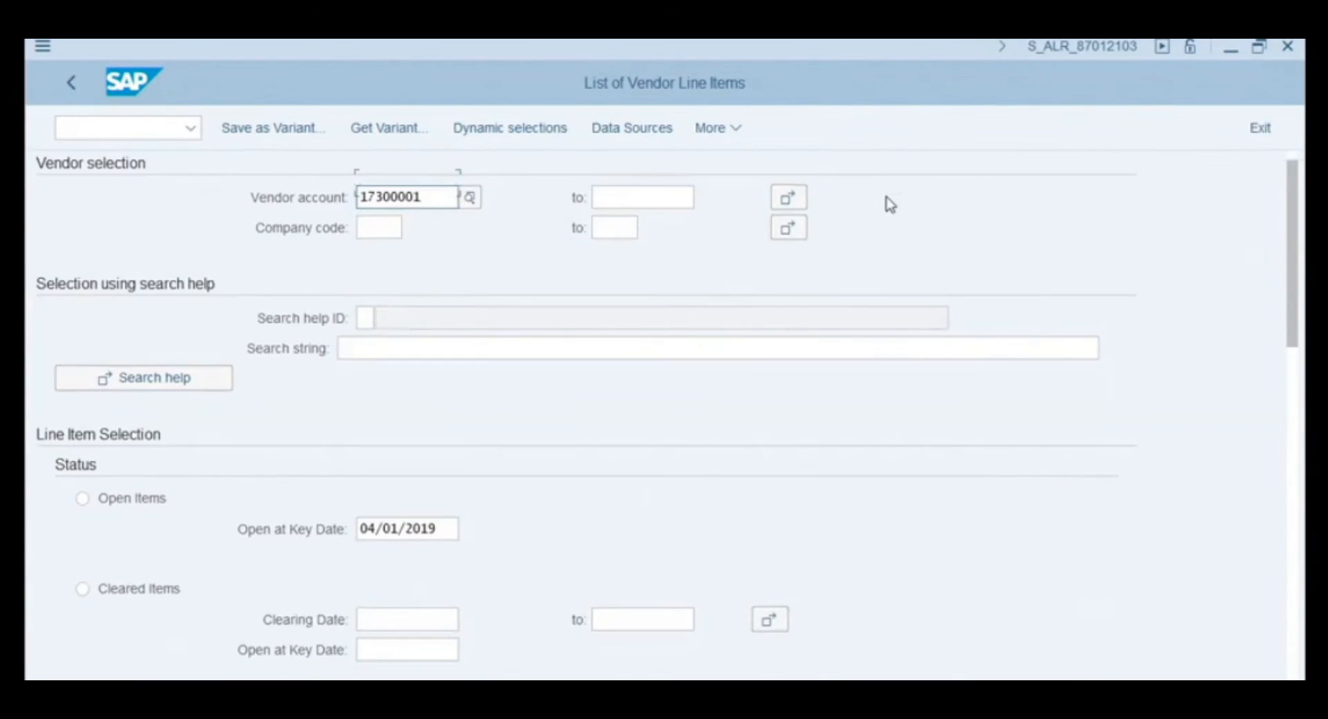
pyautogui.scroll(-6, 890, 206)
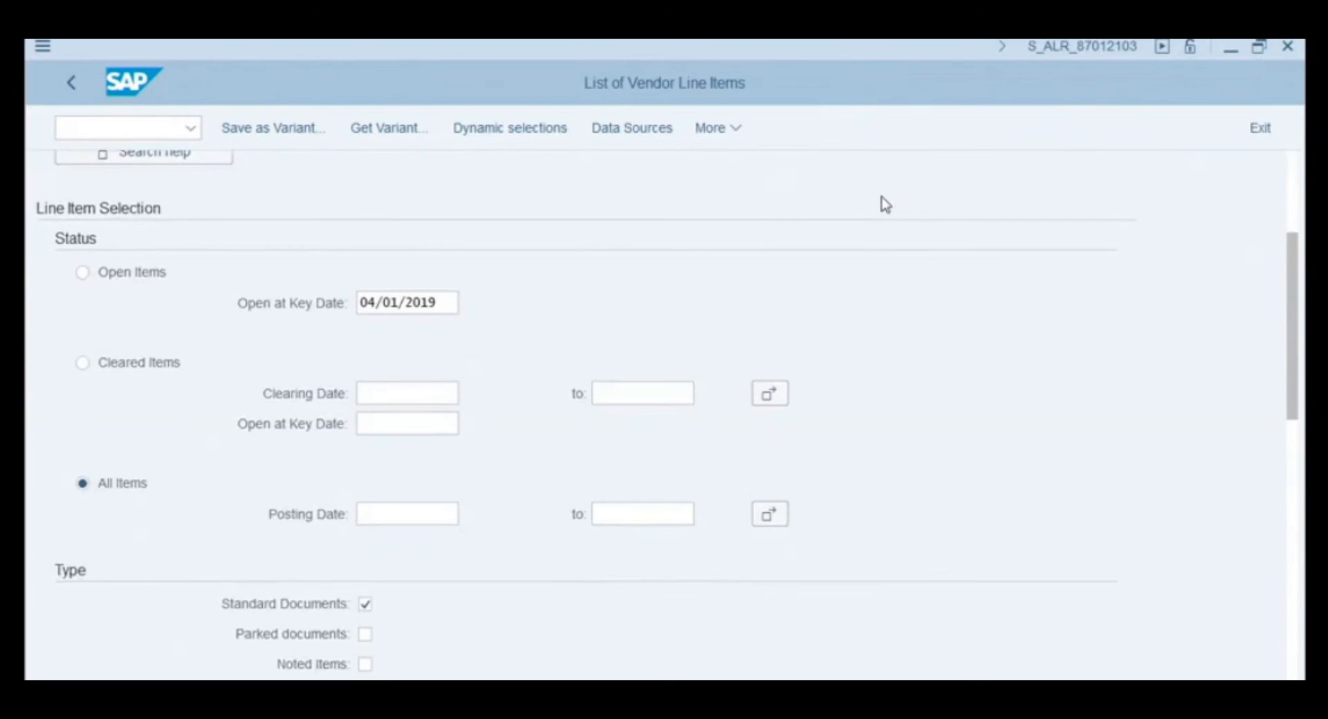
pyautogui.scroll(-1, 885, 205)
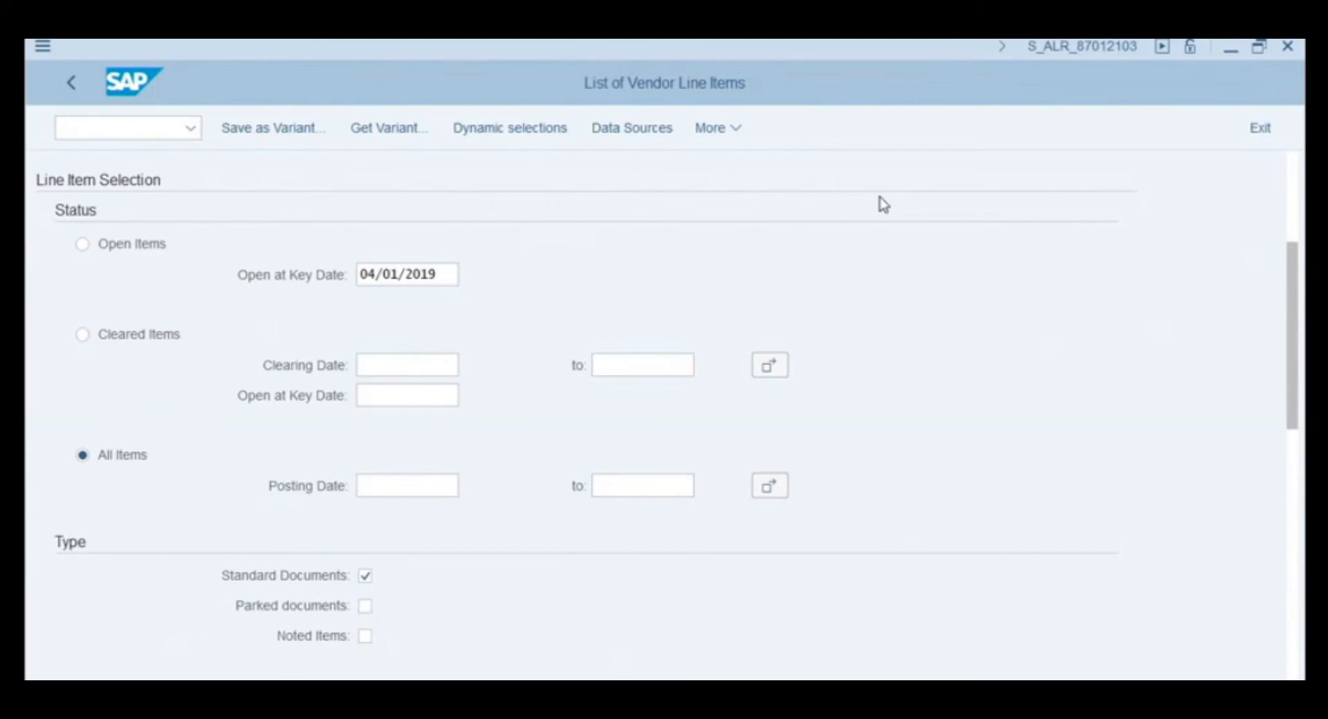
pyautogui.scroll(-9, 884, 205)
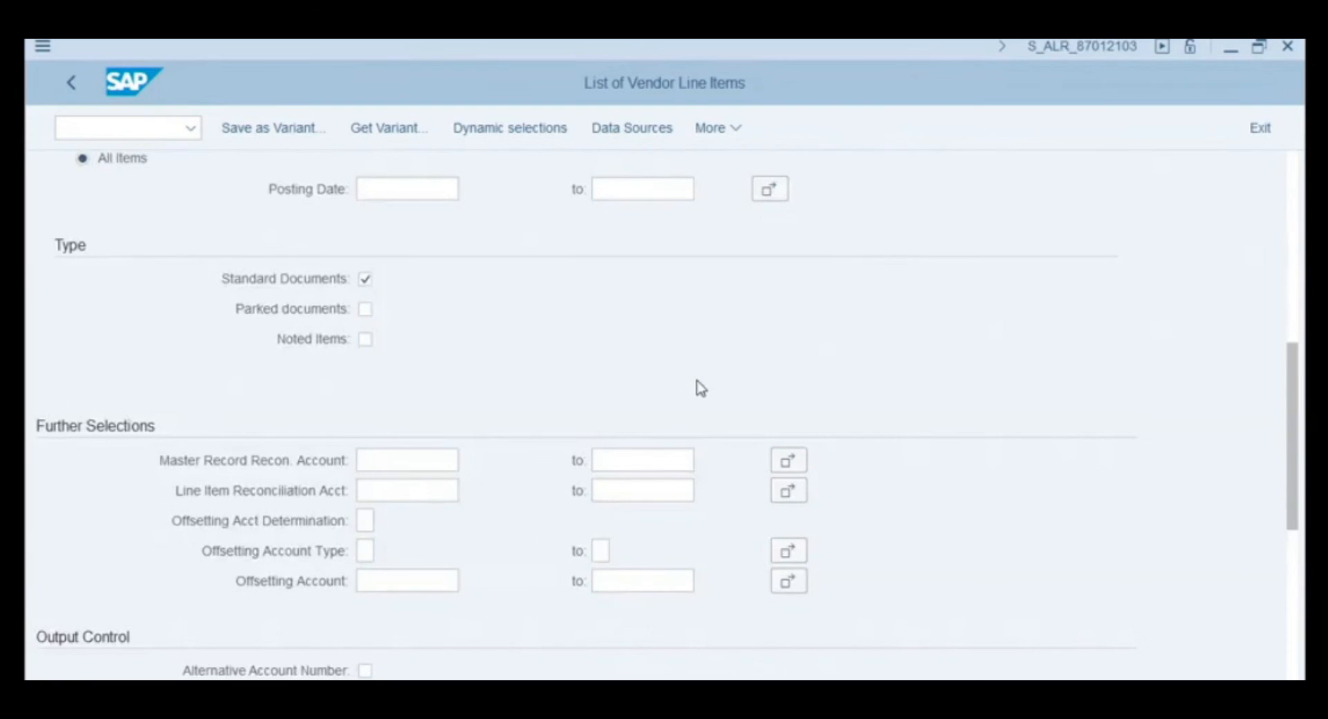
pyautogui.scroll(-15, 701, 388)
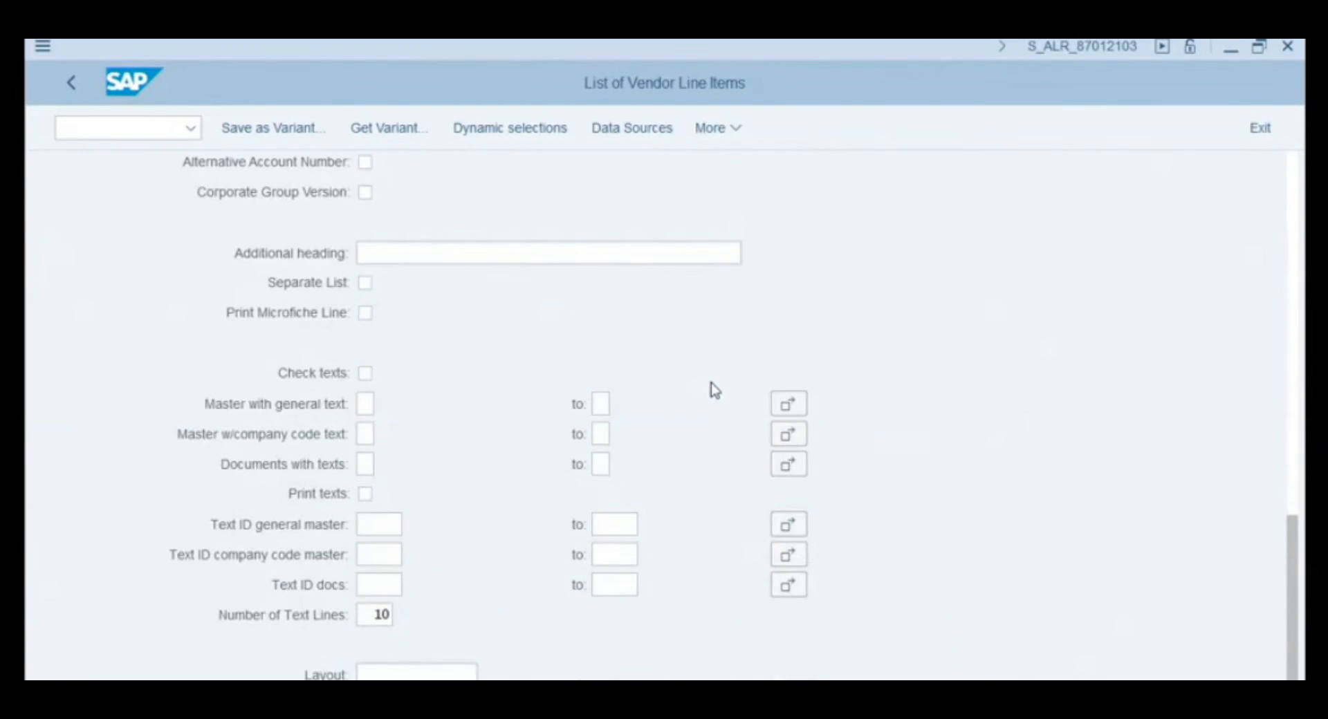
pyautogui.click(411, 672)
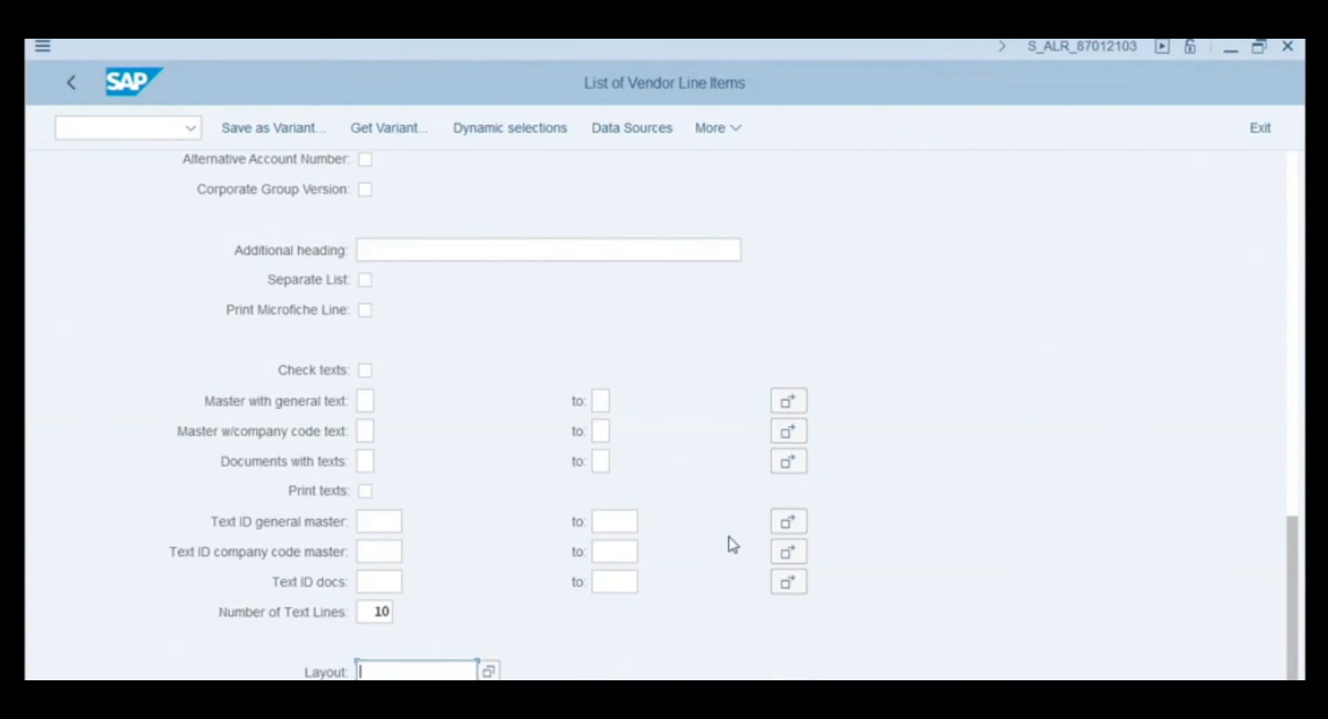
pyautogui.write('LI')
# - Execute the report and scroll through vendor 17300001's items to the 581,454.70- USD totals
pyautogui.press('F8')
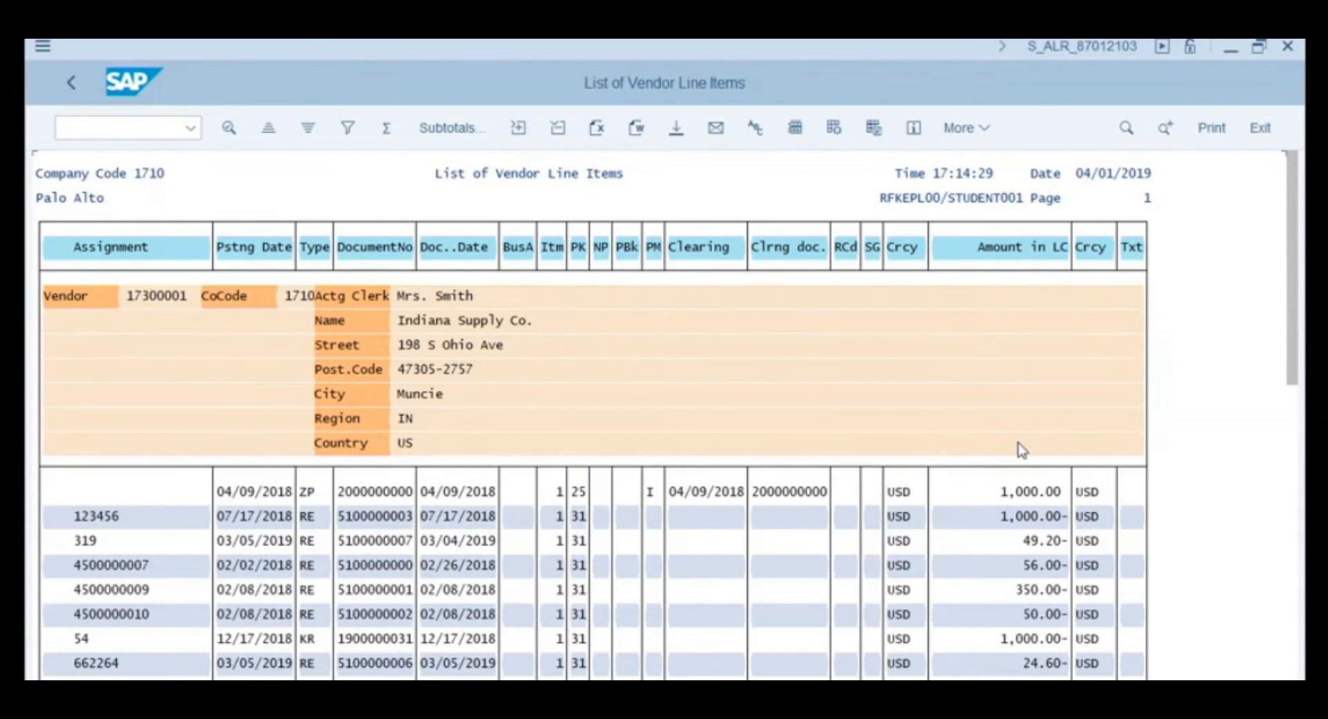
pyautogui.scroll(-3, 1203, 415)
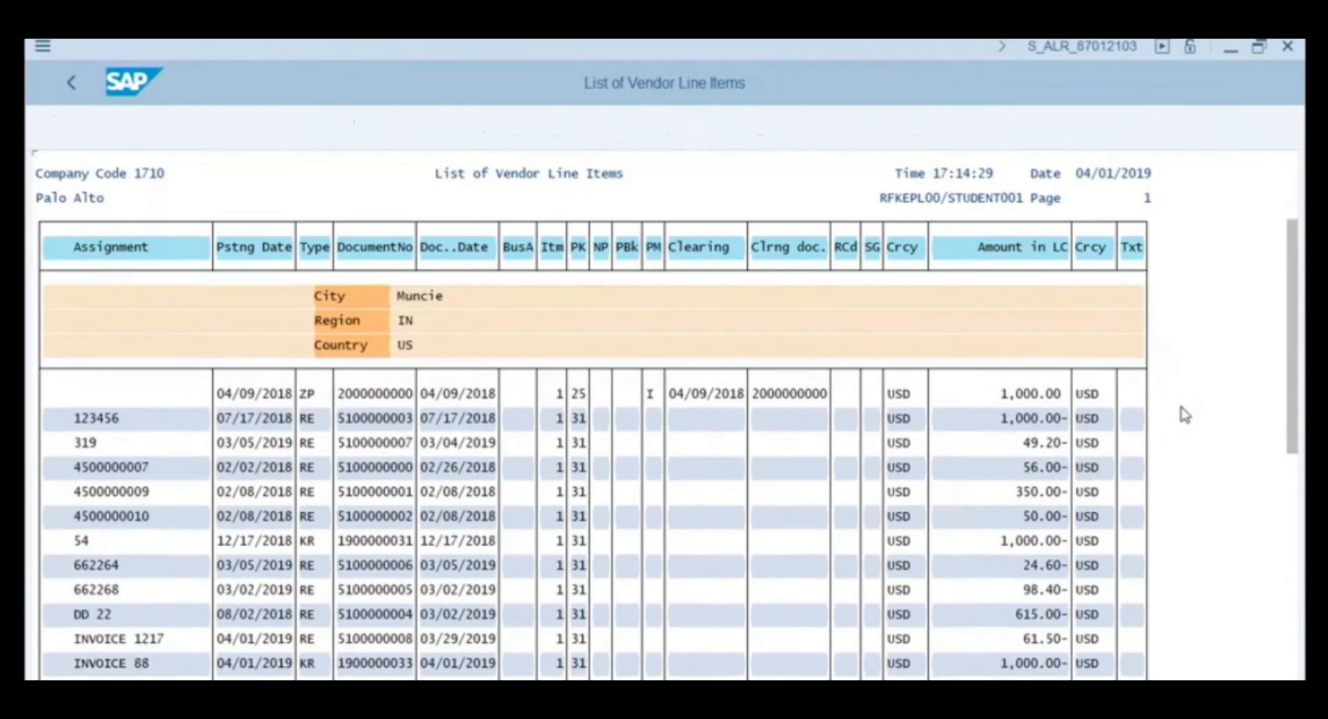
pyautogui.scroll(-1, 1179, 421)
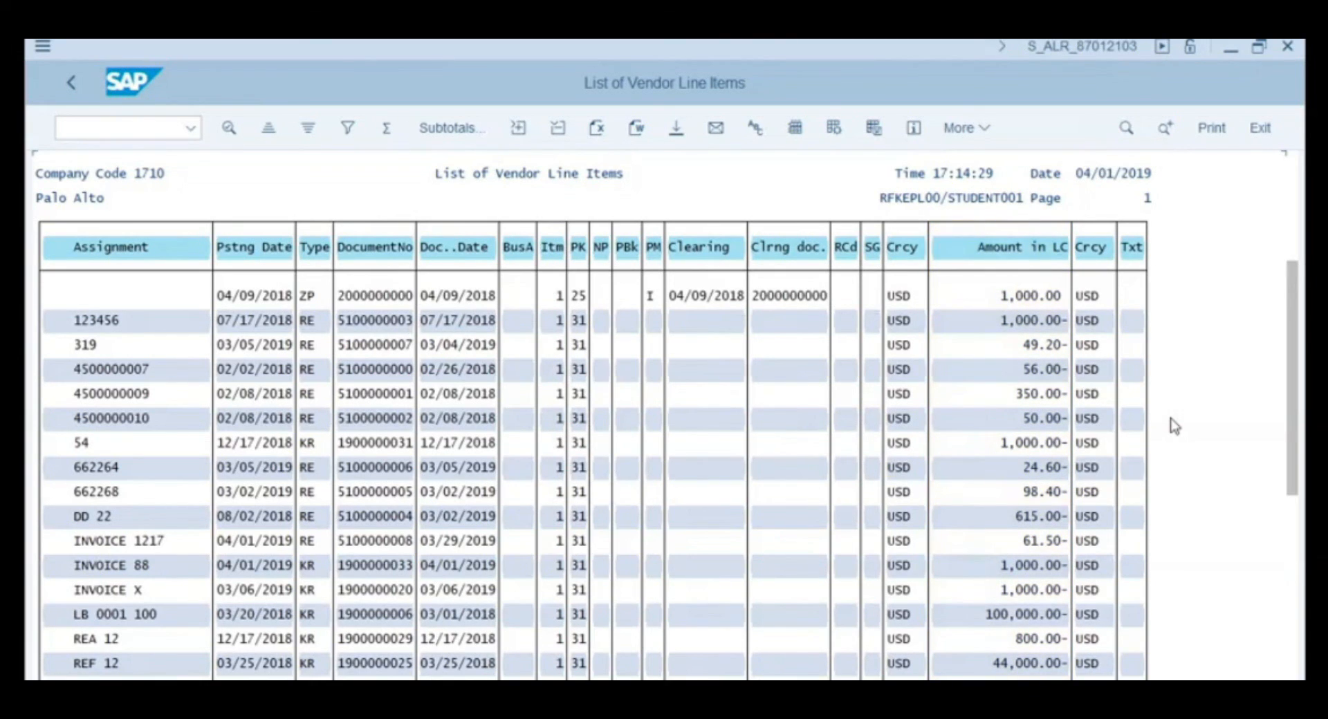
pyautogui.scroll(-2, 1174, 426)
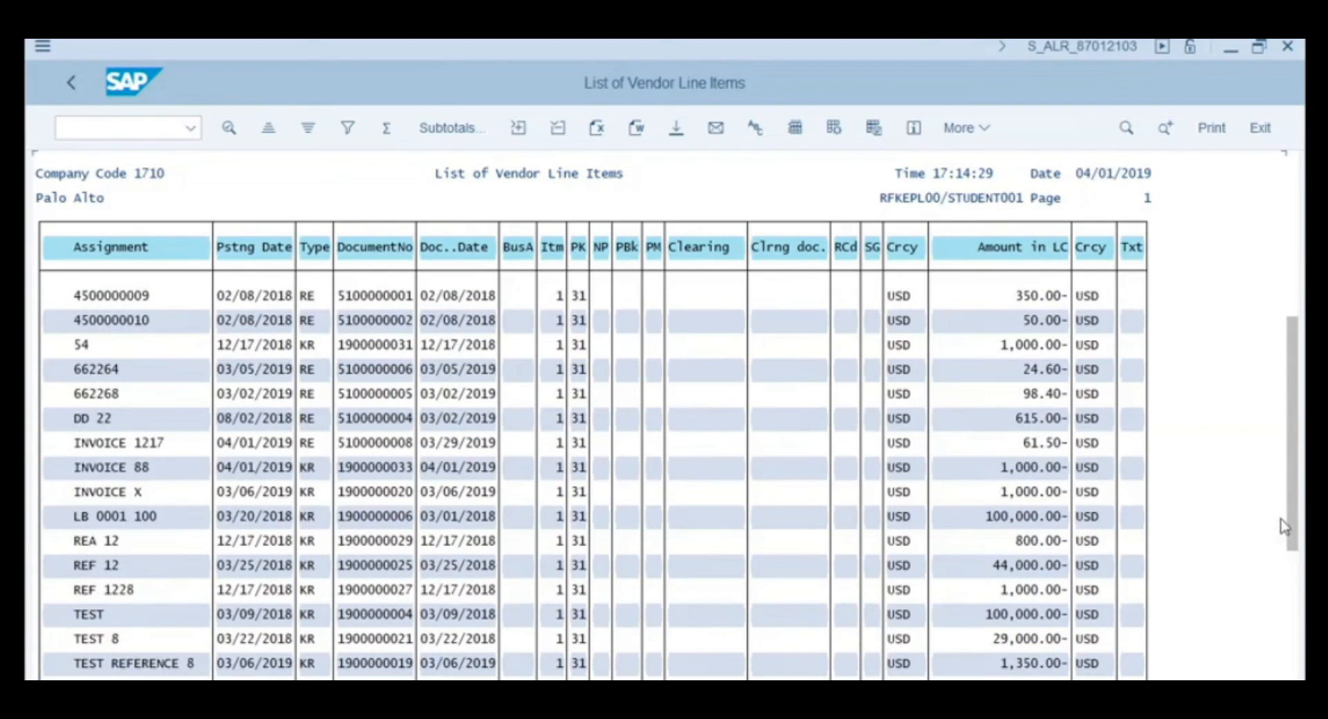
pyautogui.scroll(-5, 1265, 660)
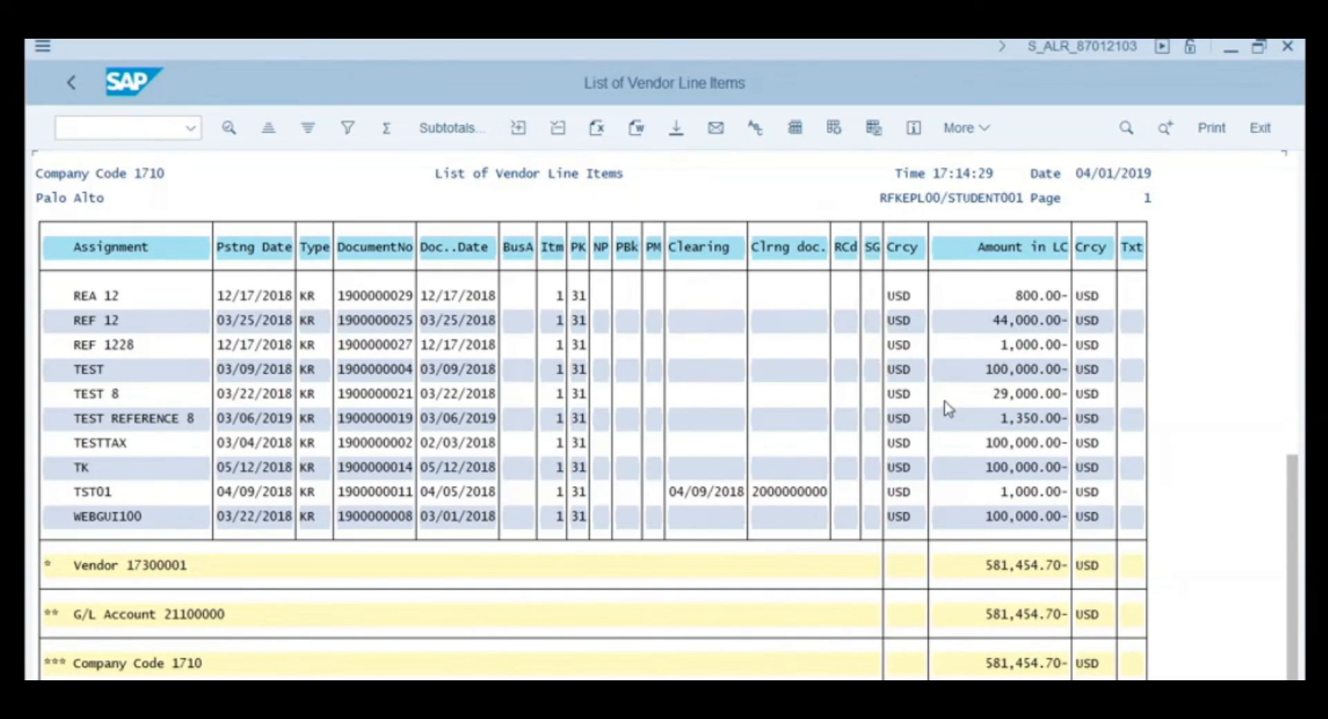
# - Return to SAP Easy Access and expand Accounting down to Reports for Accounts Payable Accounting
pyautogui.click(1269, 135)
pyautogui.click(1268, 135)
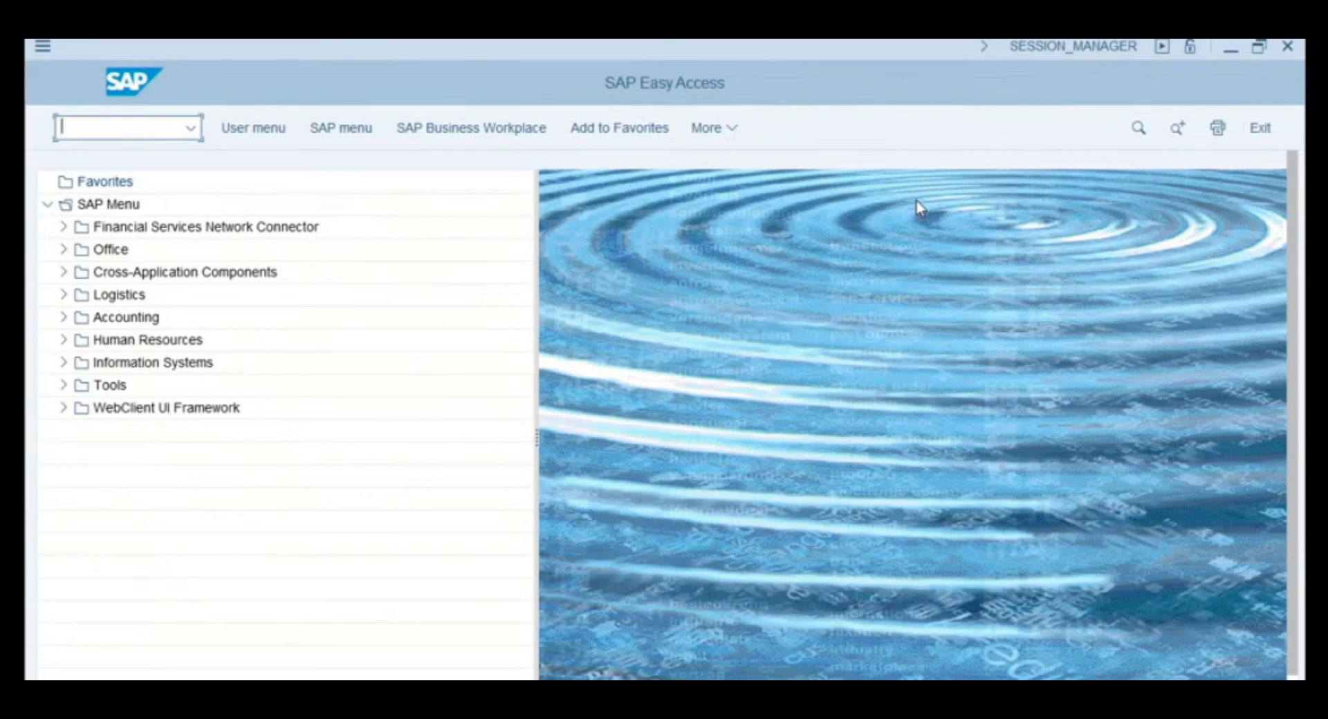
pyautogui.click(68, 320)
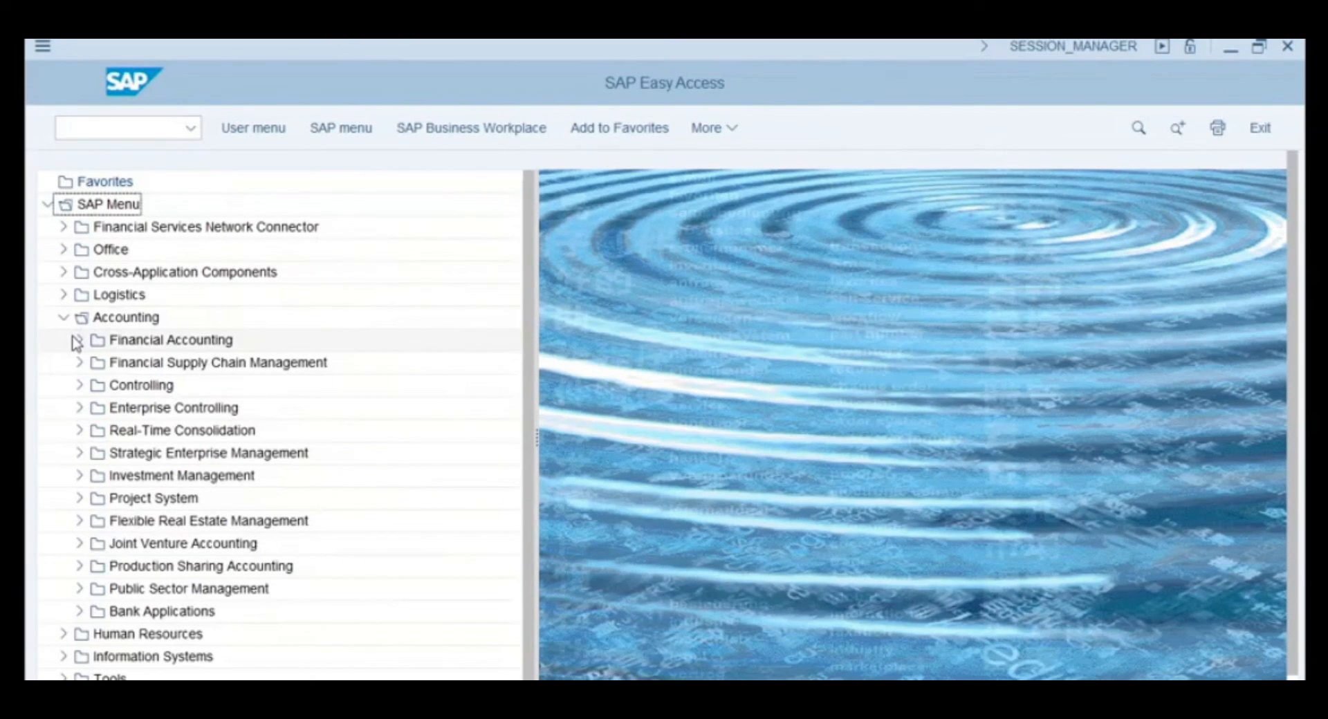
pyautogui.click(77, 341)
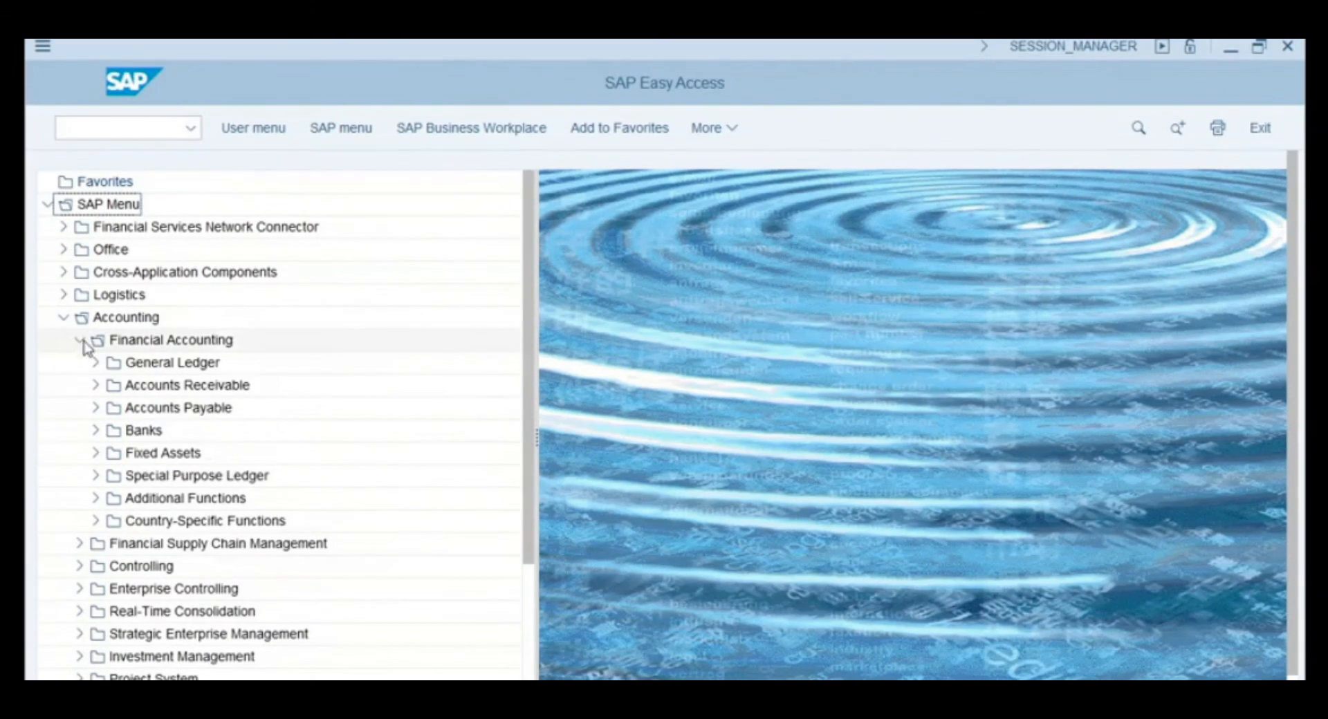
pyautogui.click(95, 409)
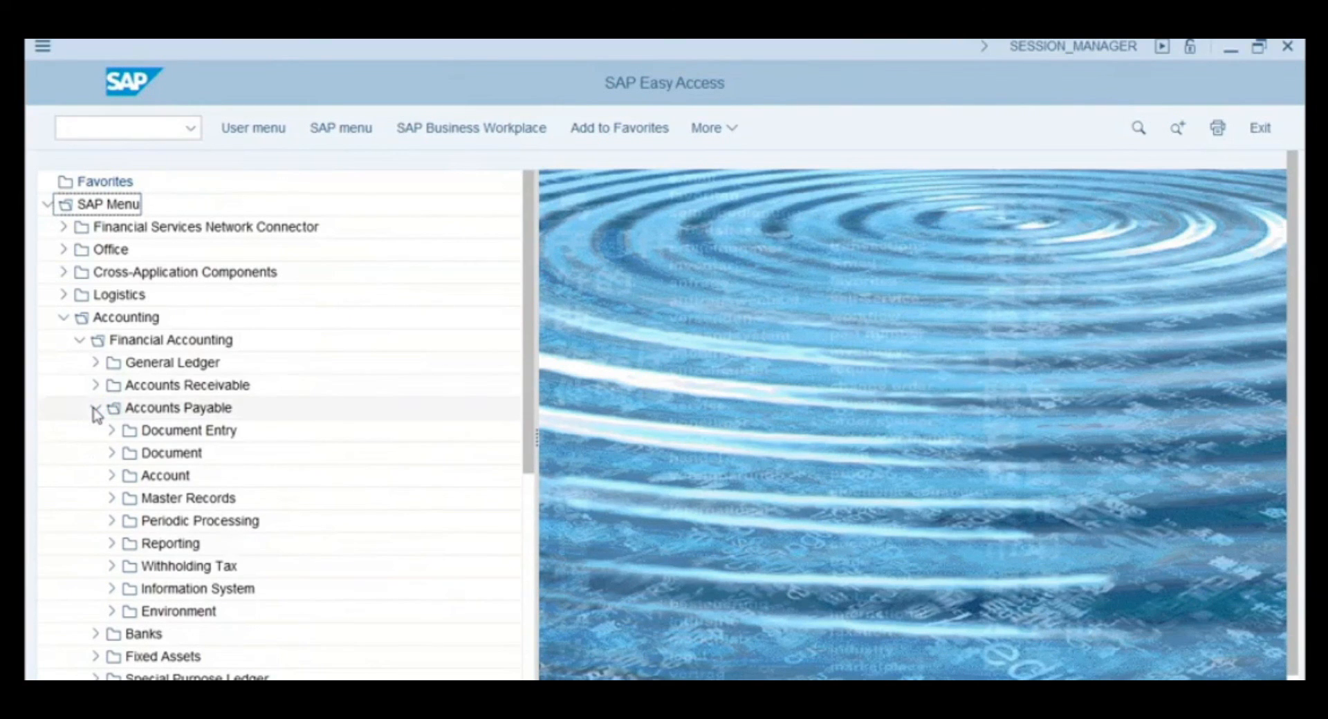
pyautogui.click(113, 589)
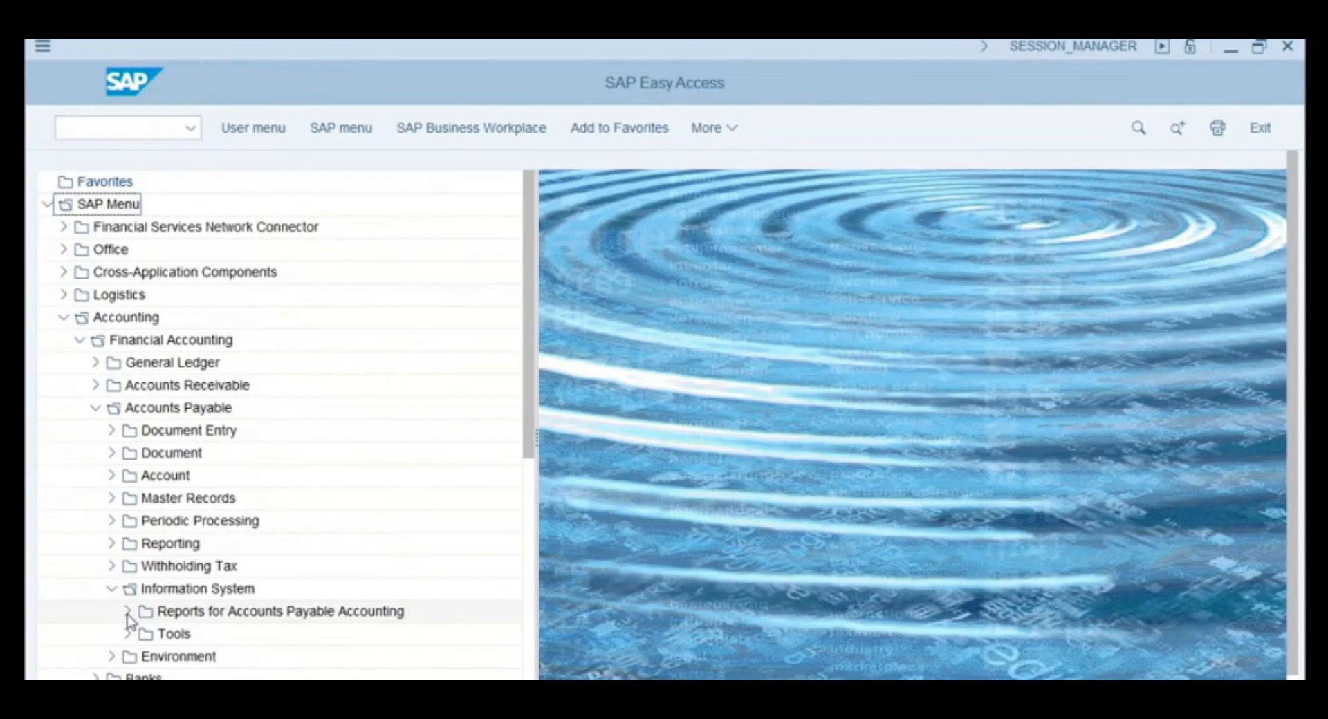
pyautogui.click(127, 613)
# - Expand the Vendor Balances, Vendors: Items, Master Data and Payment Transactions report folders
pyautogui.moveTo(531, 393); pyautogui.dragTo(489, 590)
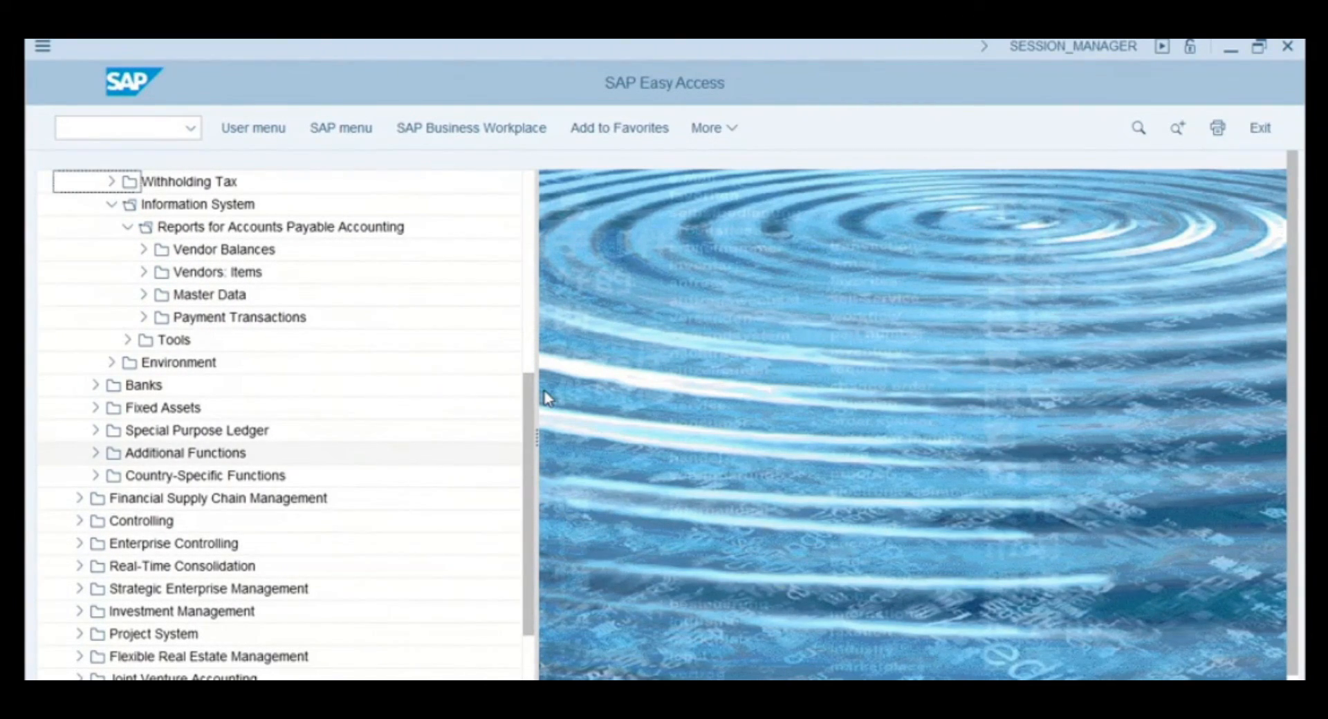
pyautogui.click(141, 250)
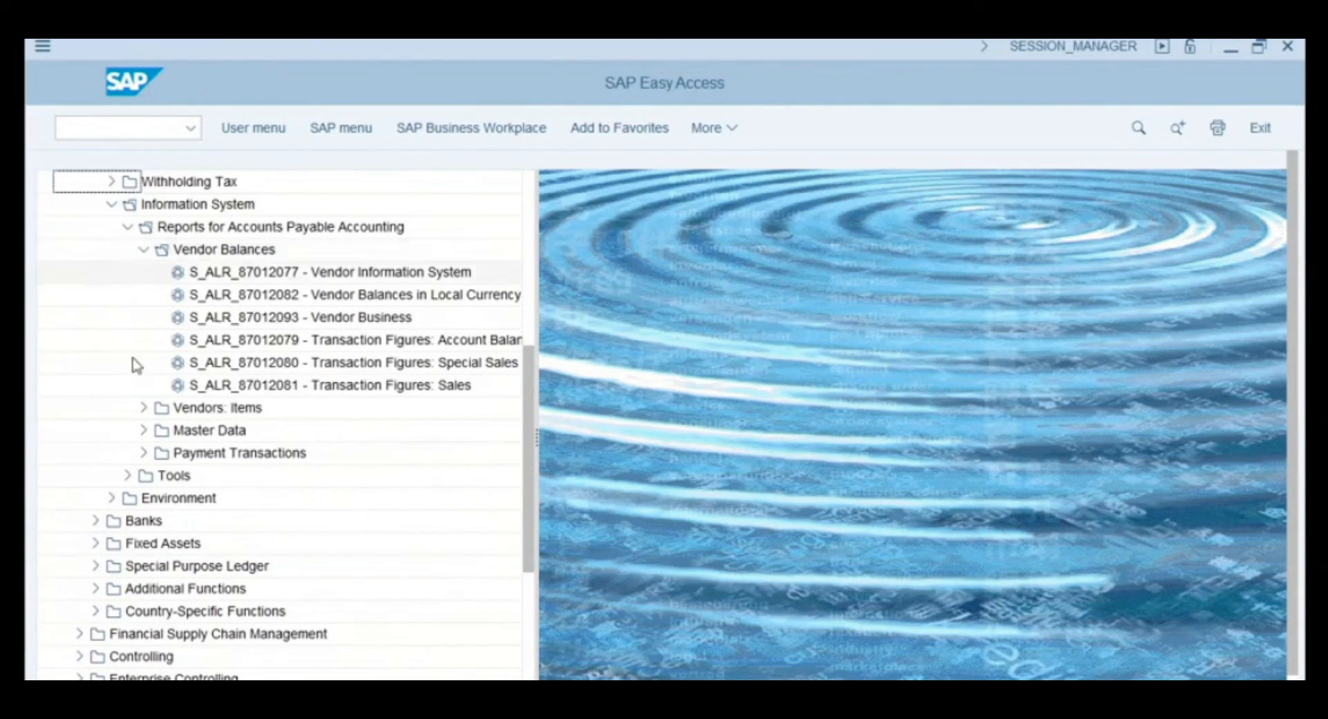
pyautogui.click(144, 410)
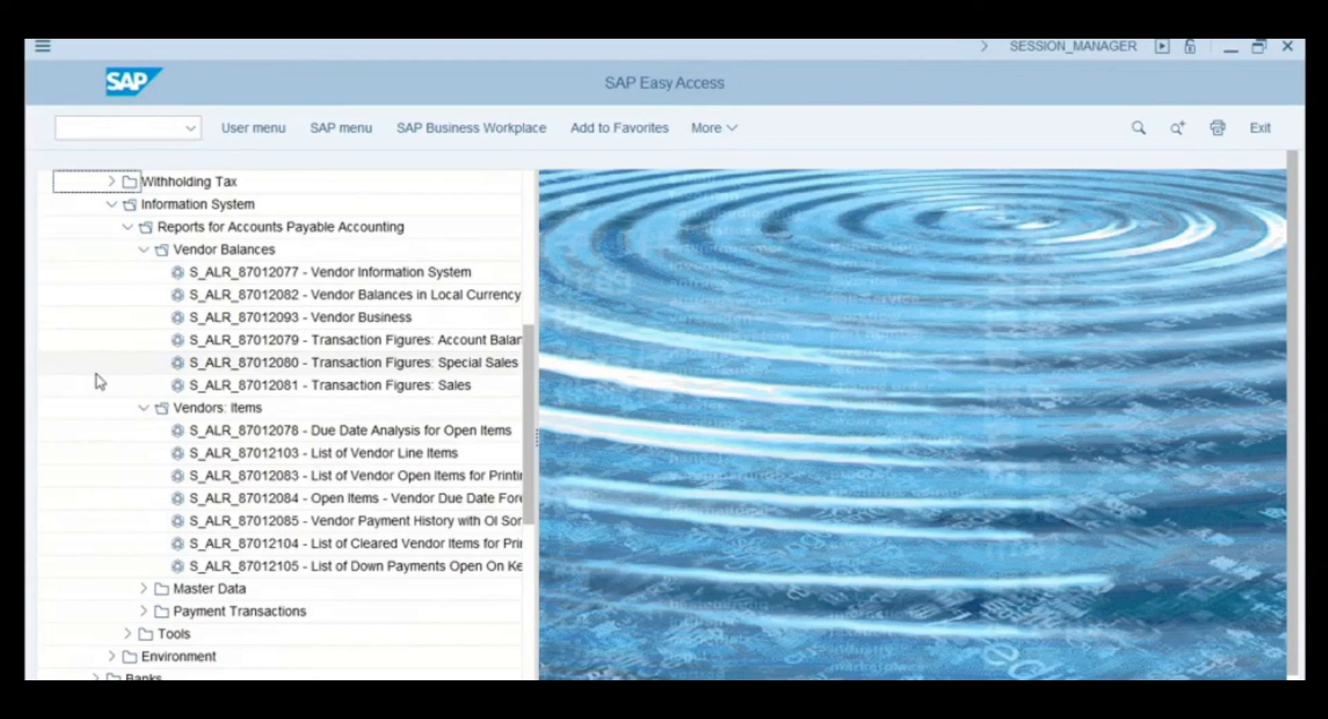
pyautogui.click(142, 589)
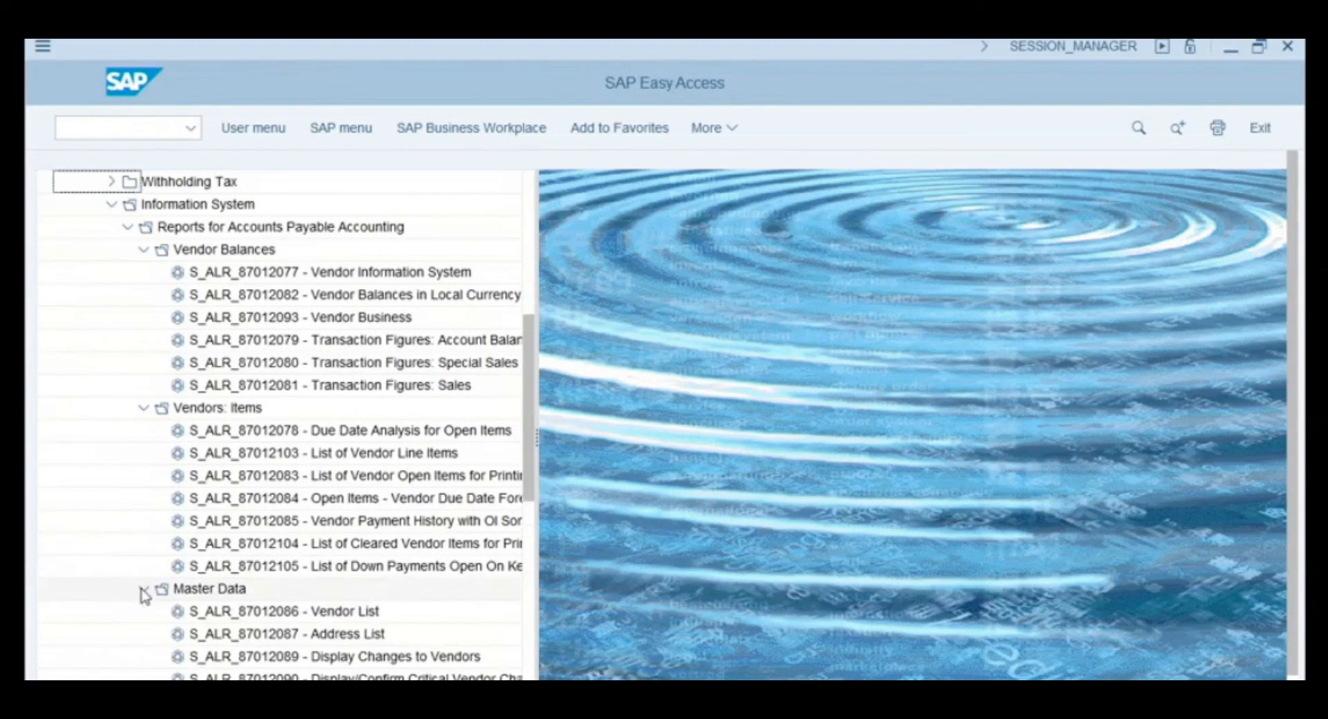
pyautogui.scroll(-3, 512, 519)
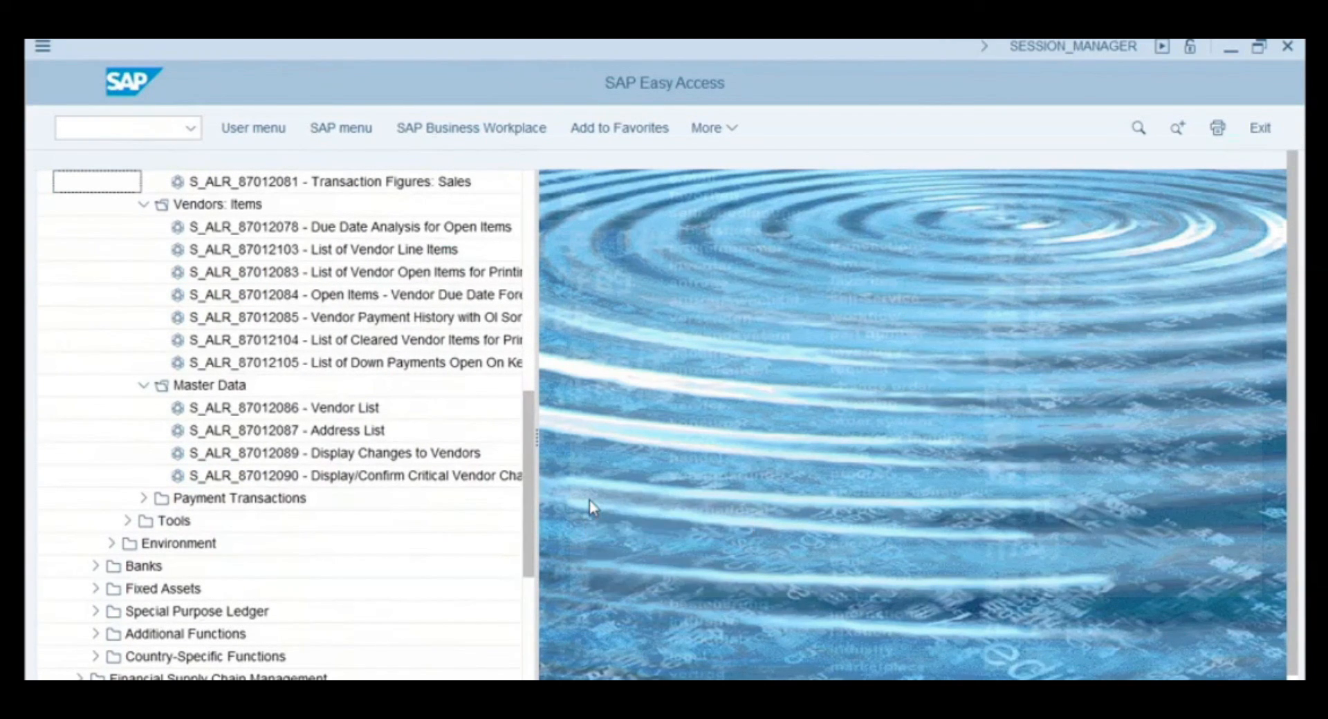
pyautogui.doubleClick(157, 501)
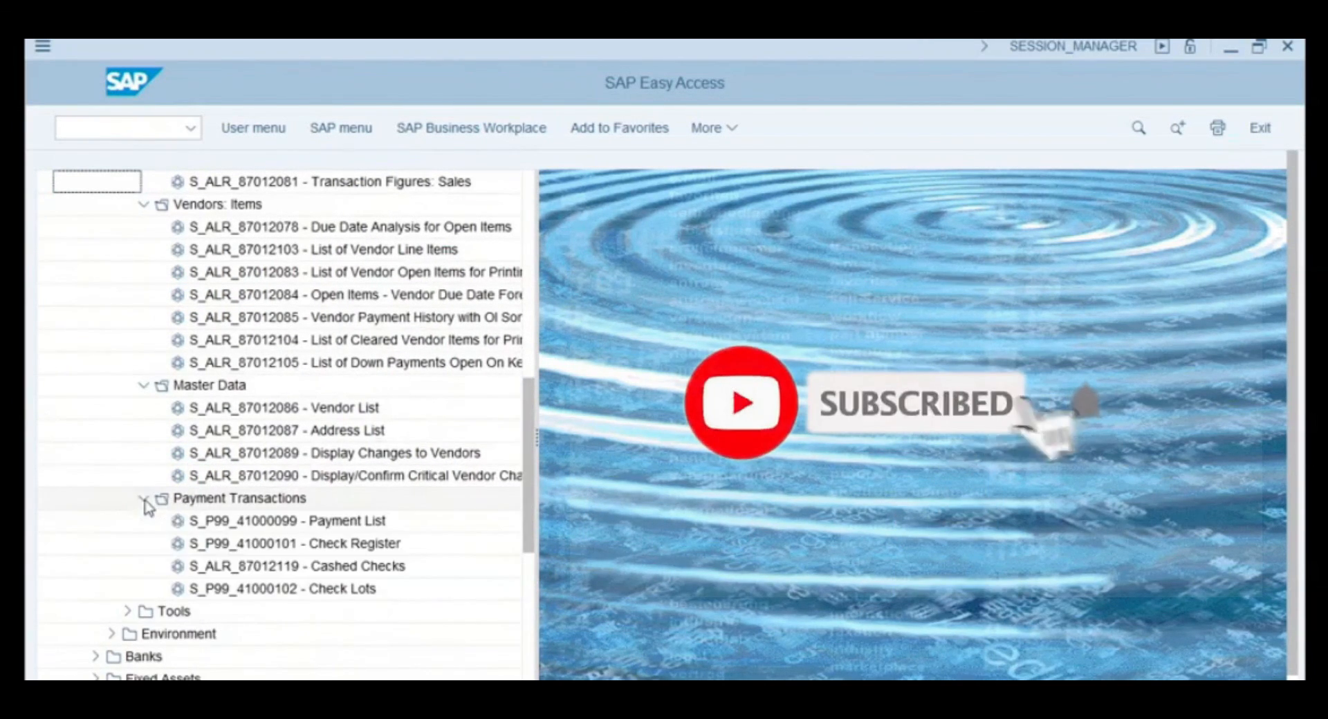